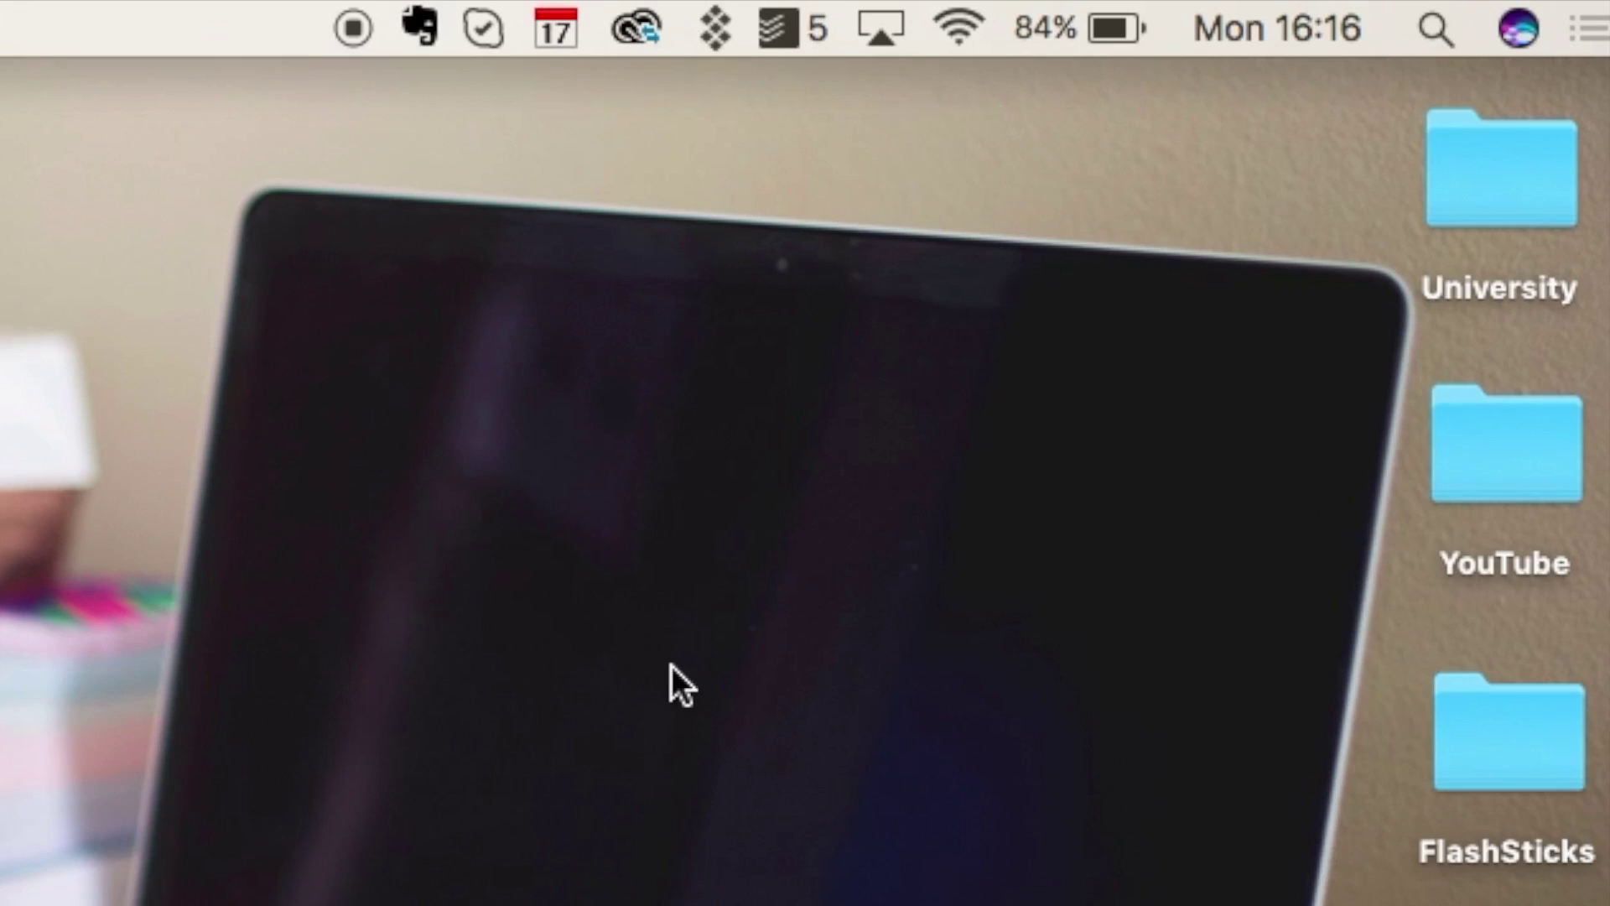
# - Open the Setapp apps folder from Setapp's menu-bar quick menu
pyautogui.click(716, 27)
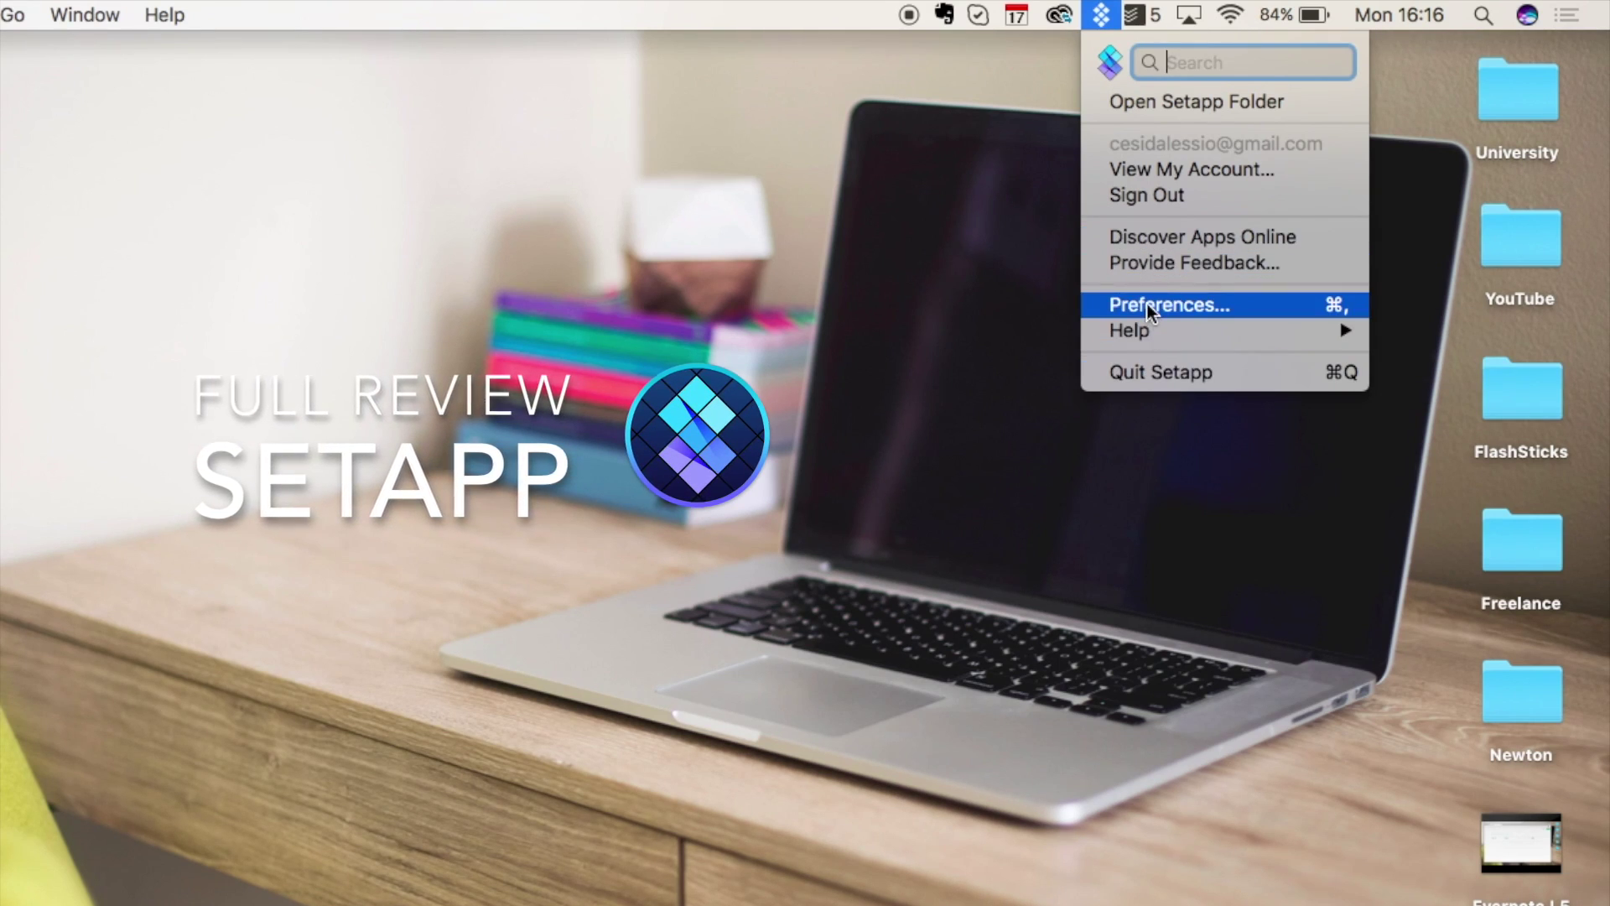
pyautogui.click(1175, 112)
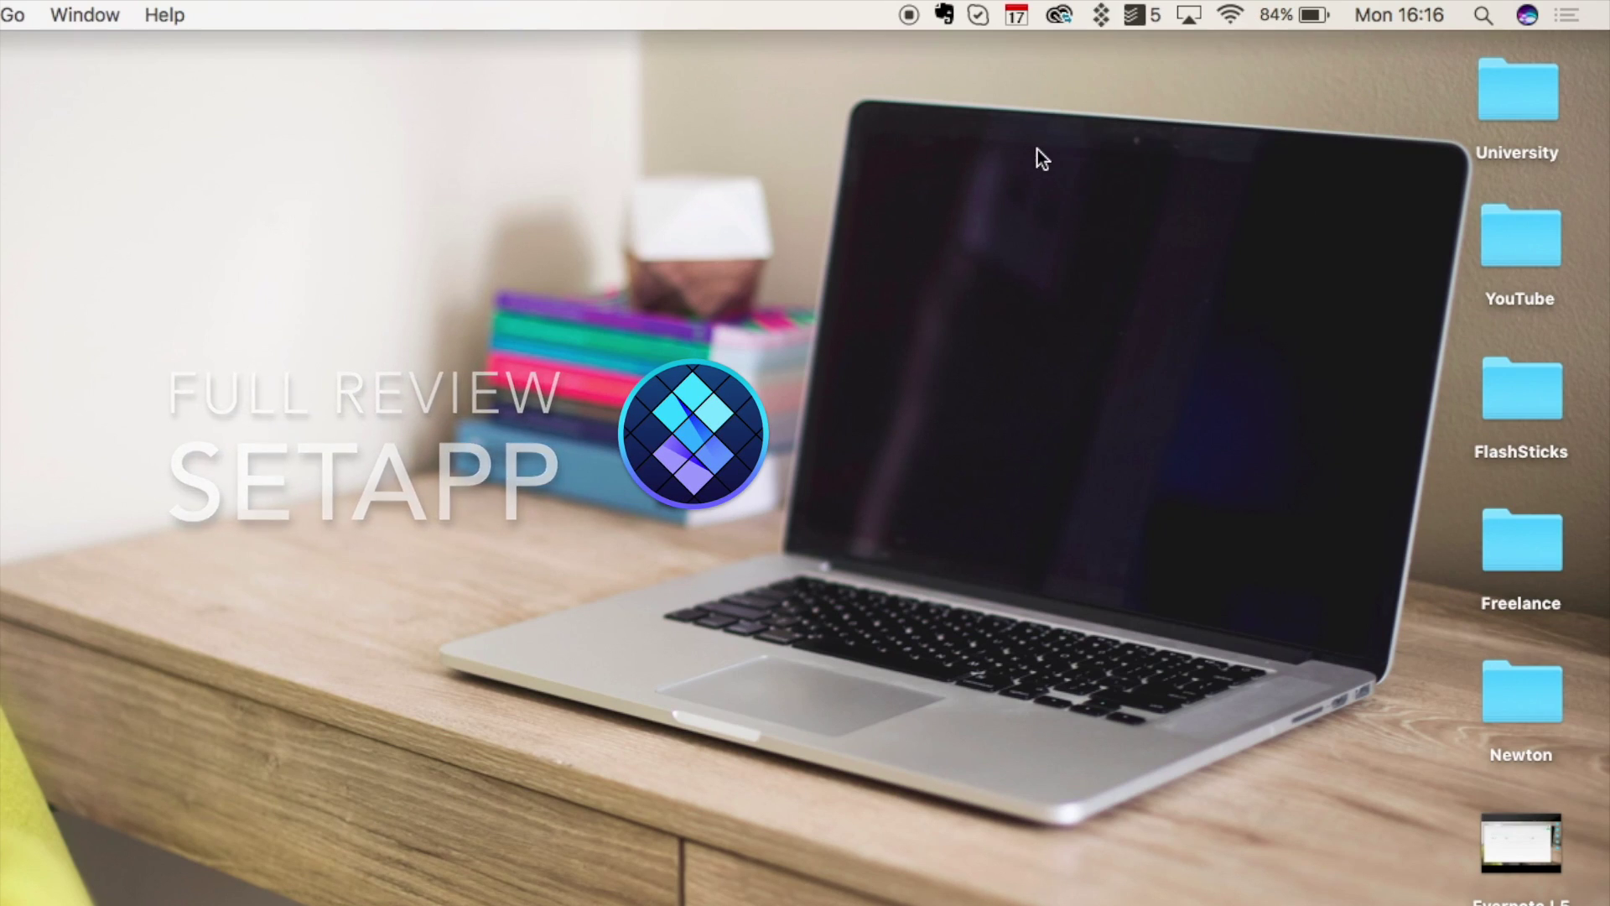
pyautogui.hscroll(10, 1081, 262)
pyautogui.hscroll(5, 1082, 262)
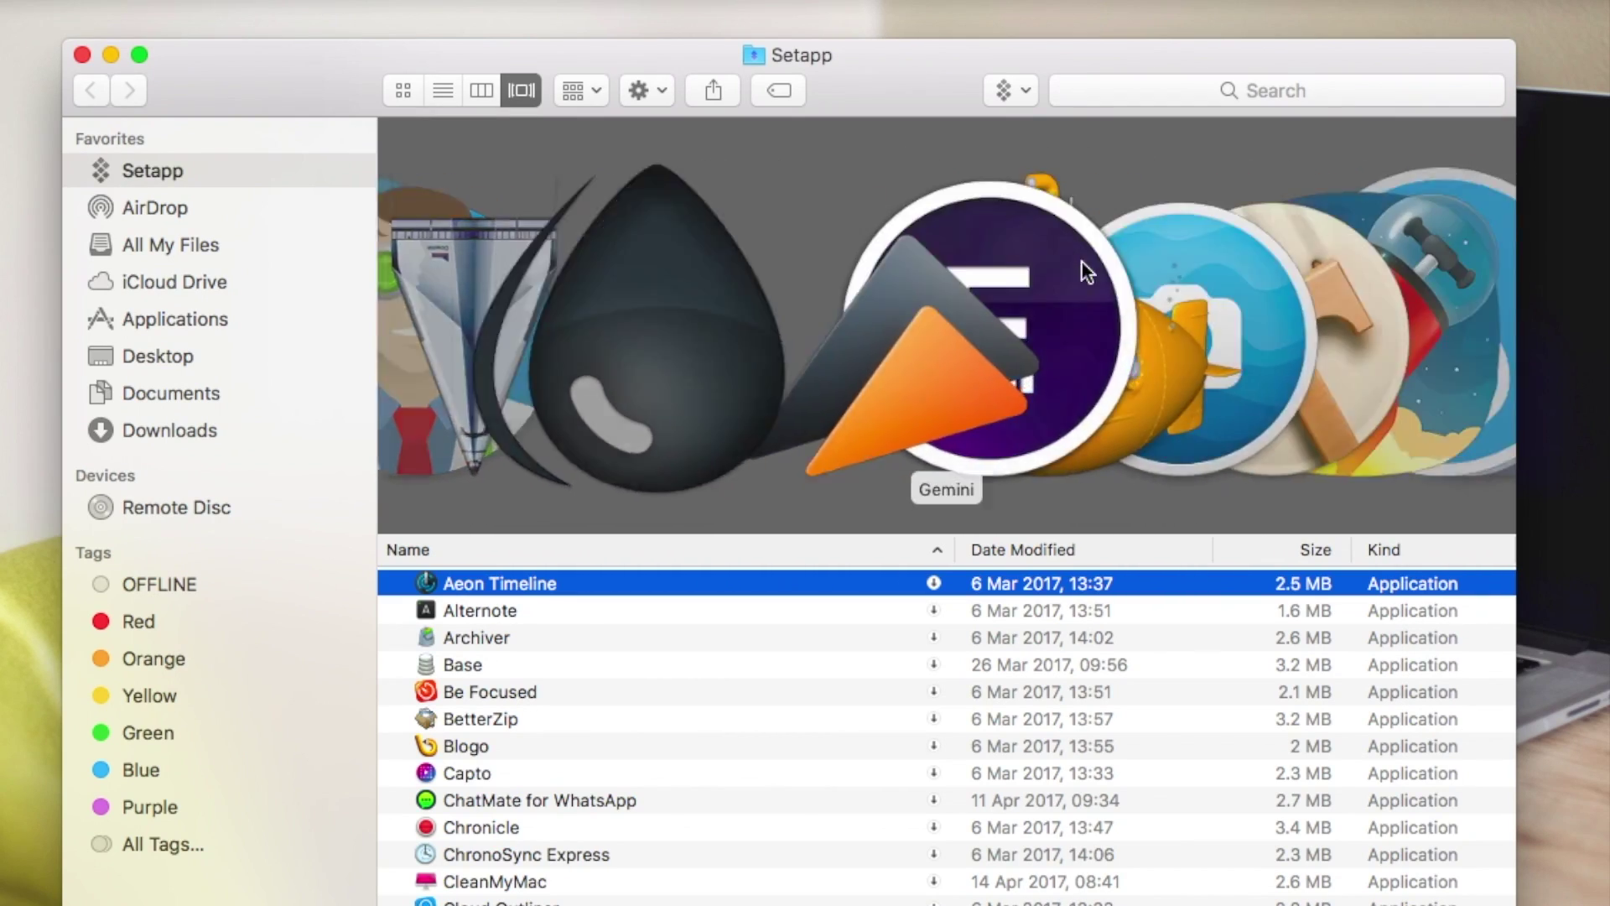
pyautogui.hscroll(3, 1082, 262)
pyautogui.hscroll(5, 1081, 260)
pyautogui.hscroll(5, 1080, 261)
pyautogui.hscroll(5, 1081, 261)
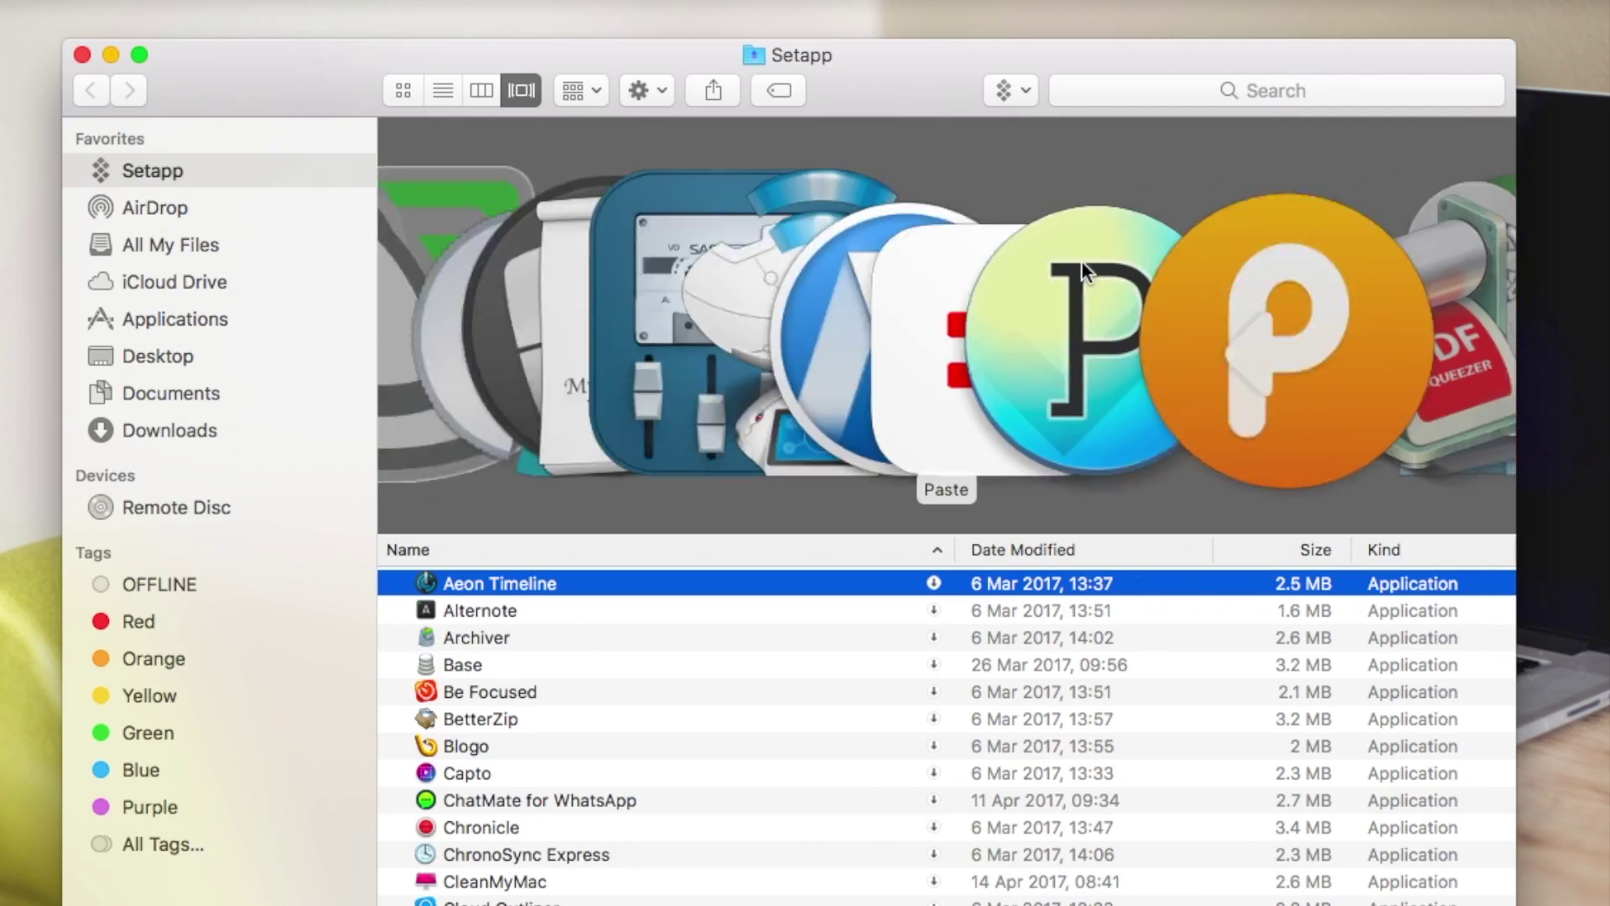
pyautogui.hscroll(3, 1080, 260)
pyautogui.hscroll(3, 1080, 261)
pyautogui.hscroll(-5, 1083, 262)
pyautogui.hscroll(-5, 1081, 260)
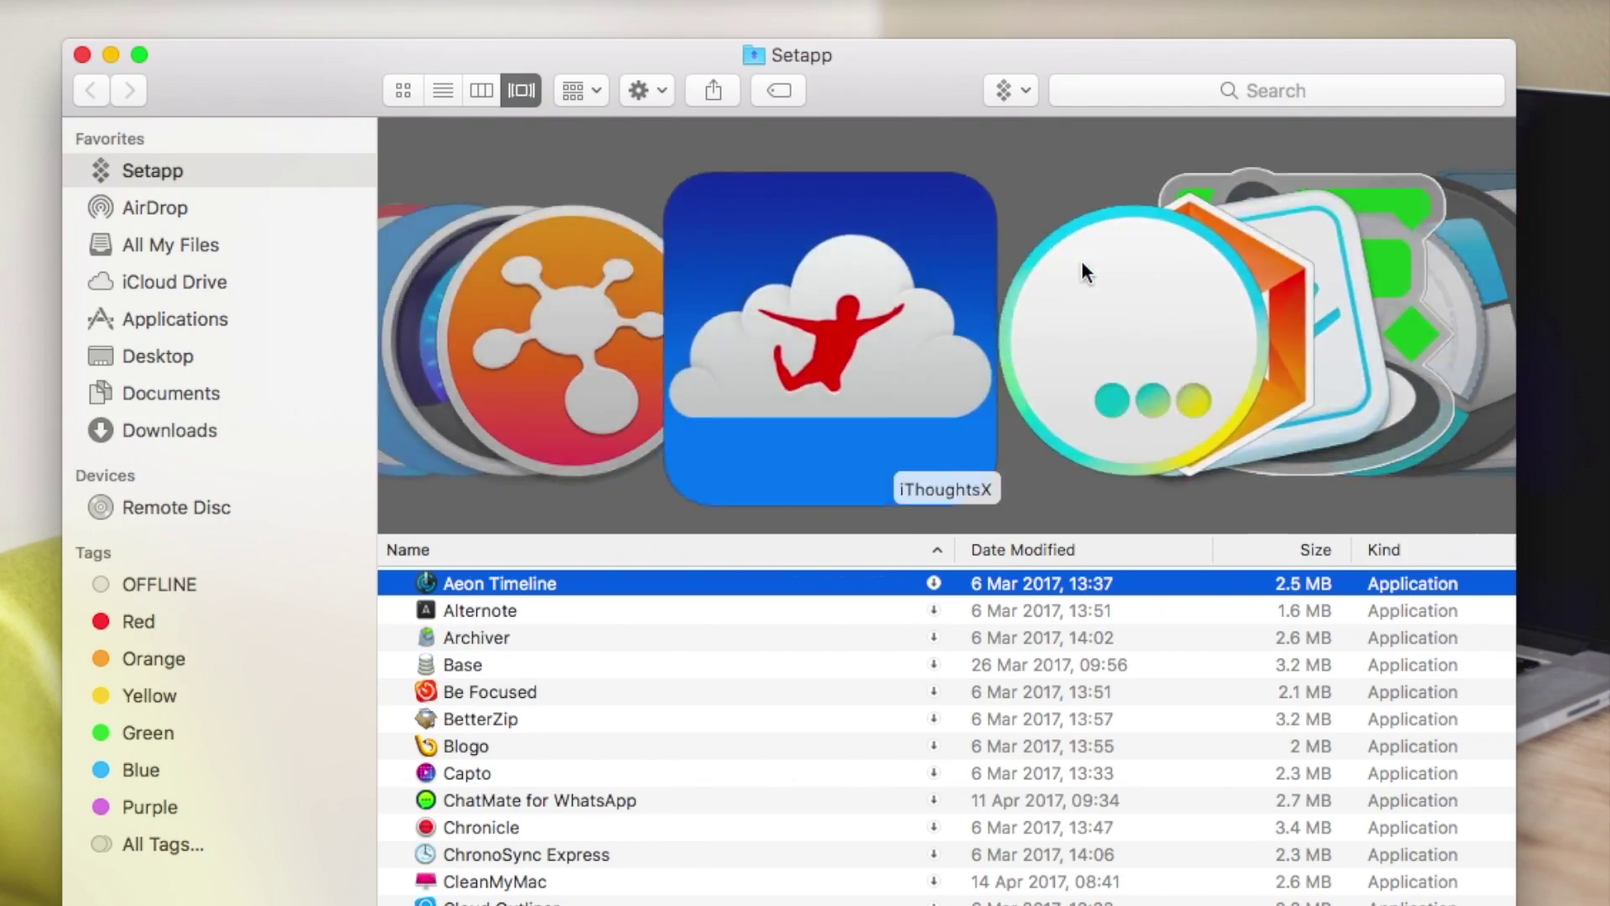
pyautogui.hscroll(-5, 1080, 260)
pyautogui.hscroll(-10, 1080, 260)
pyautogui.hscroll(-2, 1080, 261)
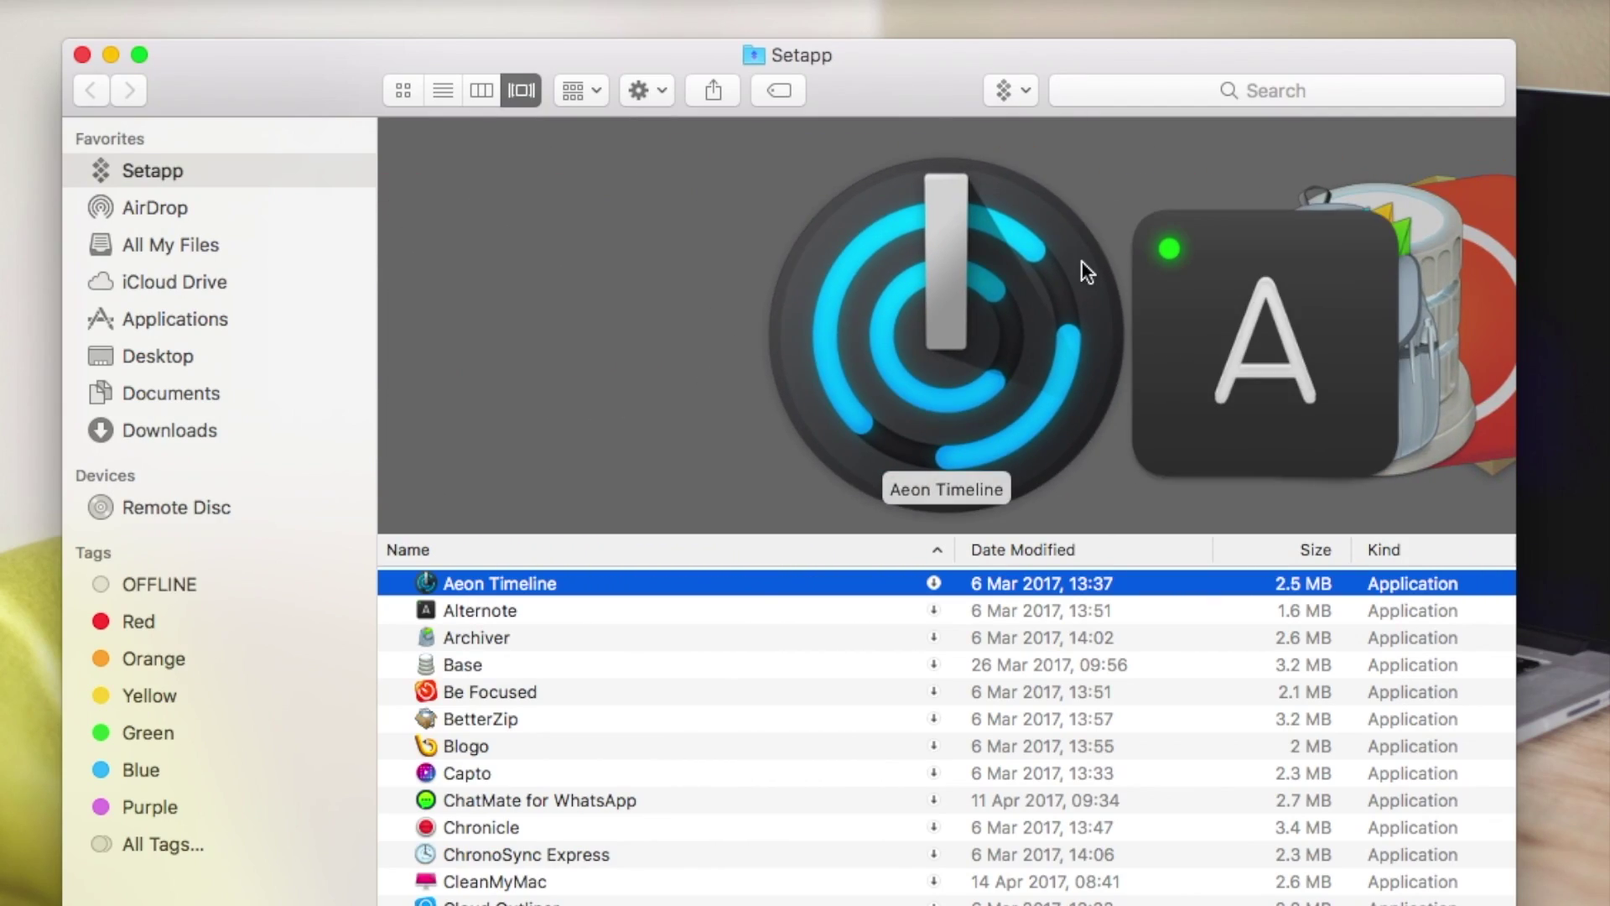
pyautogui.hscroll(5, 1081, 261)
pyautogui.hscroll(5, 1080, 261)
pyautogui.hscroll(5, 1080, 261)
pyautogui.hscroll(5, 1080, 260)
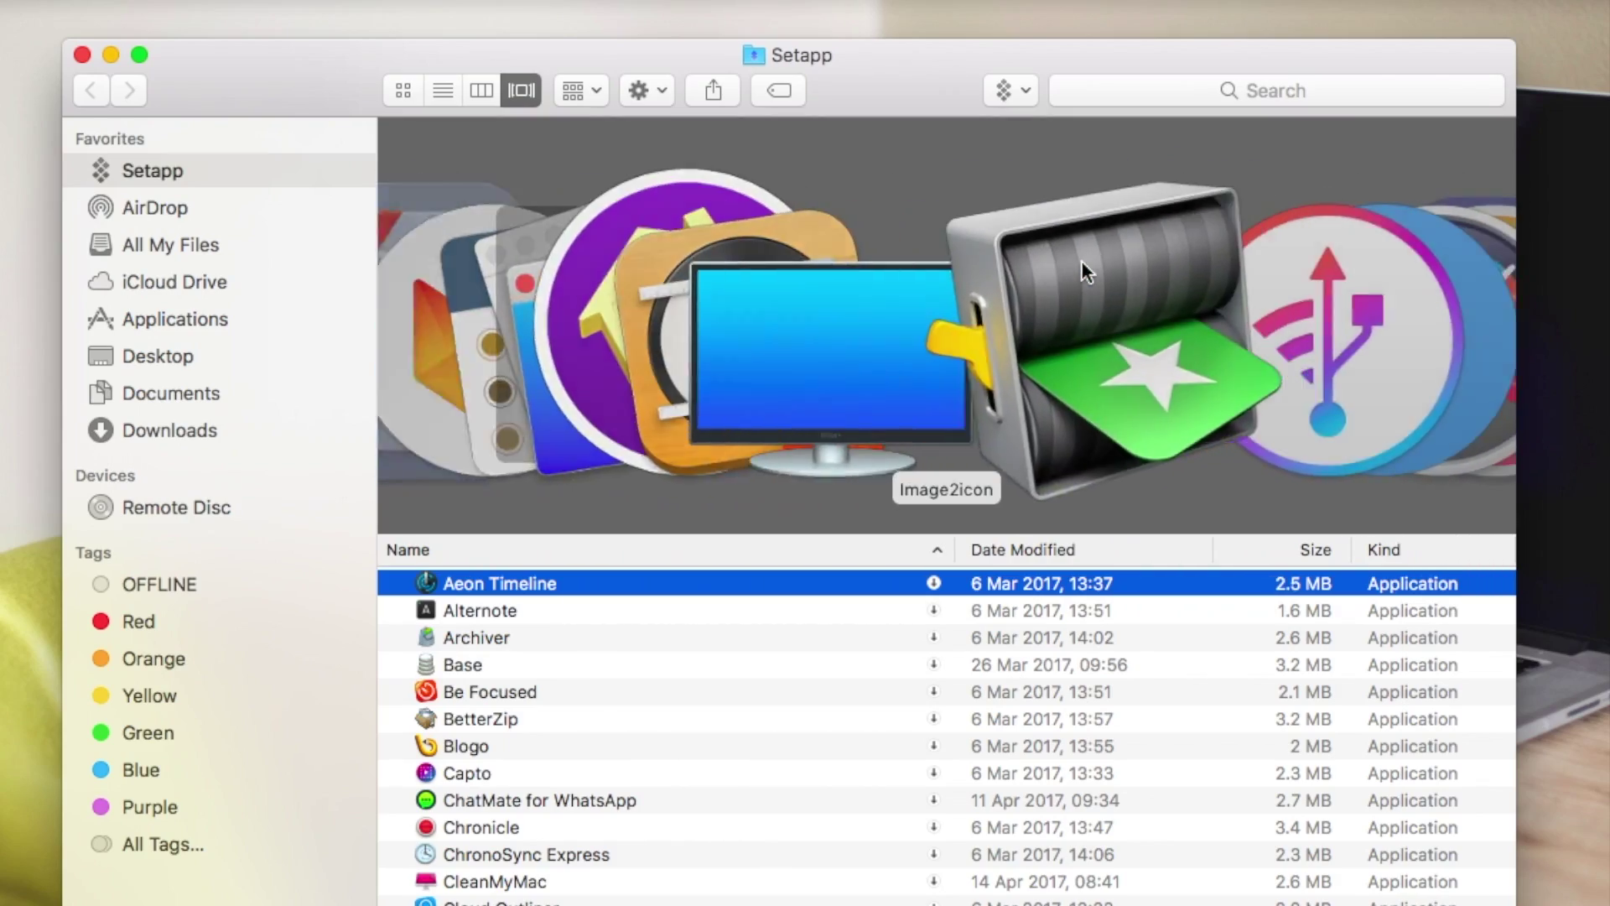
pyautogui.hscroll(5, 1081, 260)
pyautogui.hscroll(5, 1081, 260)
pyautogui.hscroll(5, 1081, 261)
pyautogui.hscroll(5, 1081, 261)
pyautogui.hscroll(-5, 1080, 261)
pyautogui.hscroll(-5, 1080, 261)
pyautogui.hscroll(-5, 1080, 260)
pyautogui.hscroll(-5, 1081, 261)
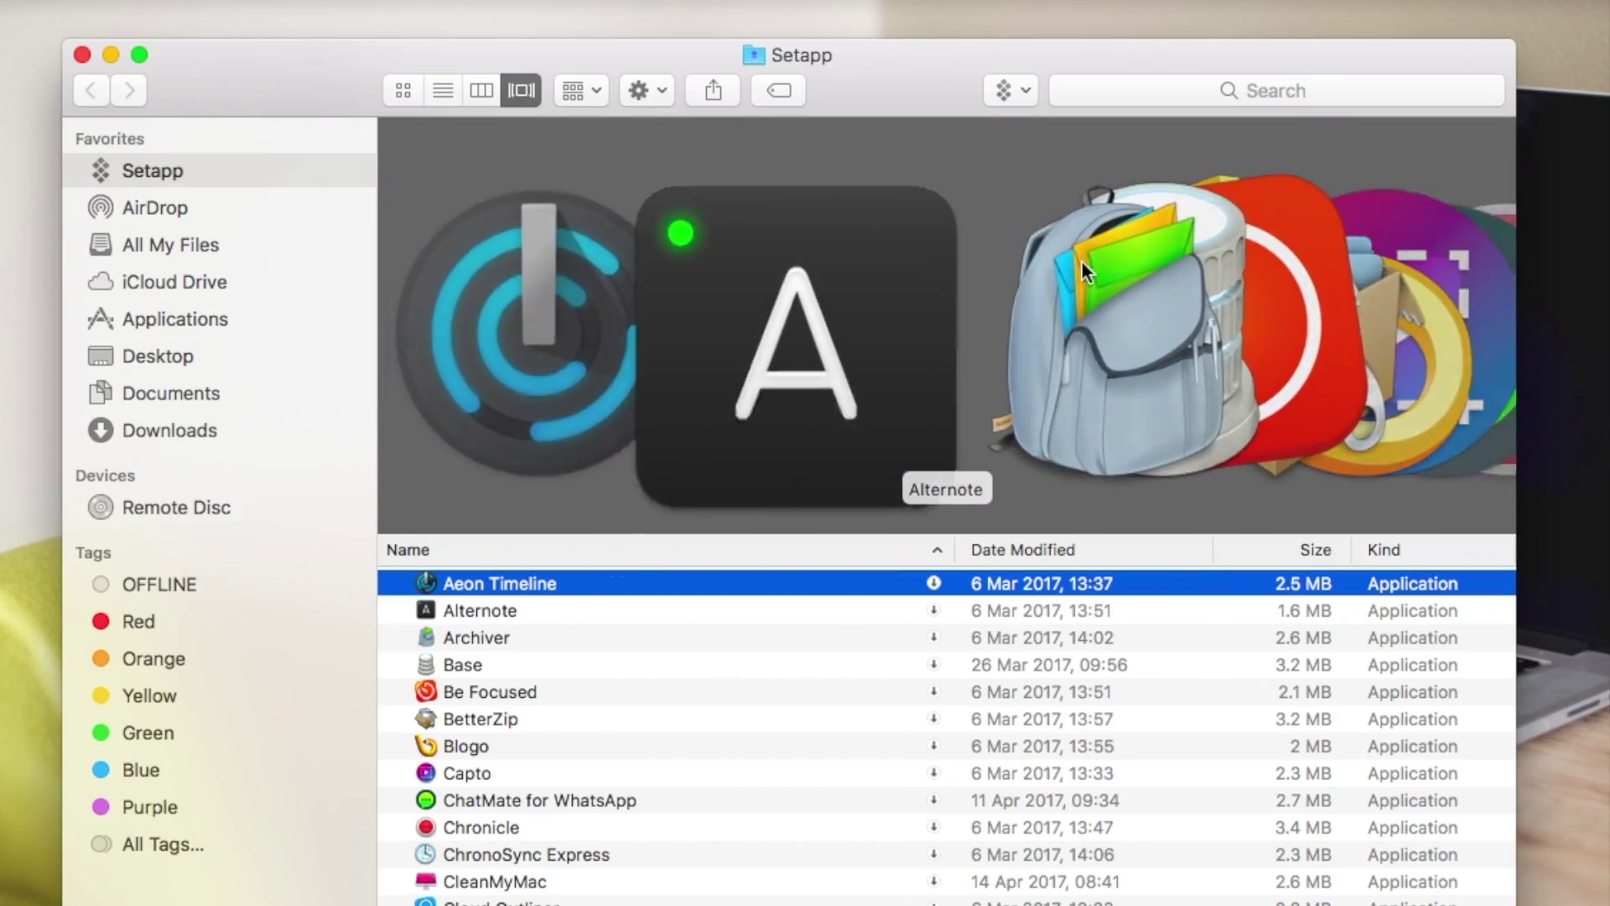
pyautogui.hscroll(-2, 1081, 261)
pyautogui.hscroll(5, 1082, 262)
pyautogui.hscroll(2, 1092, 587)
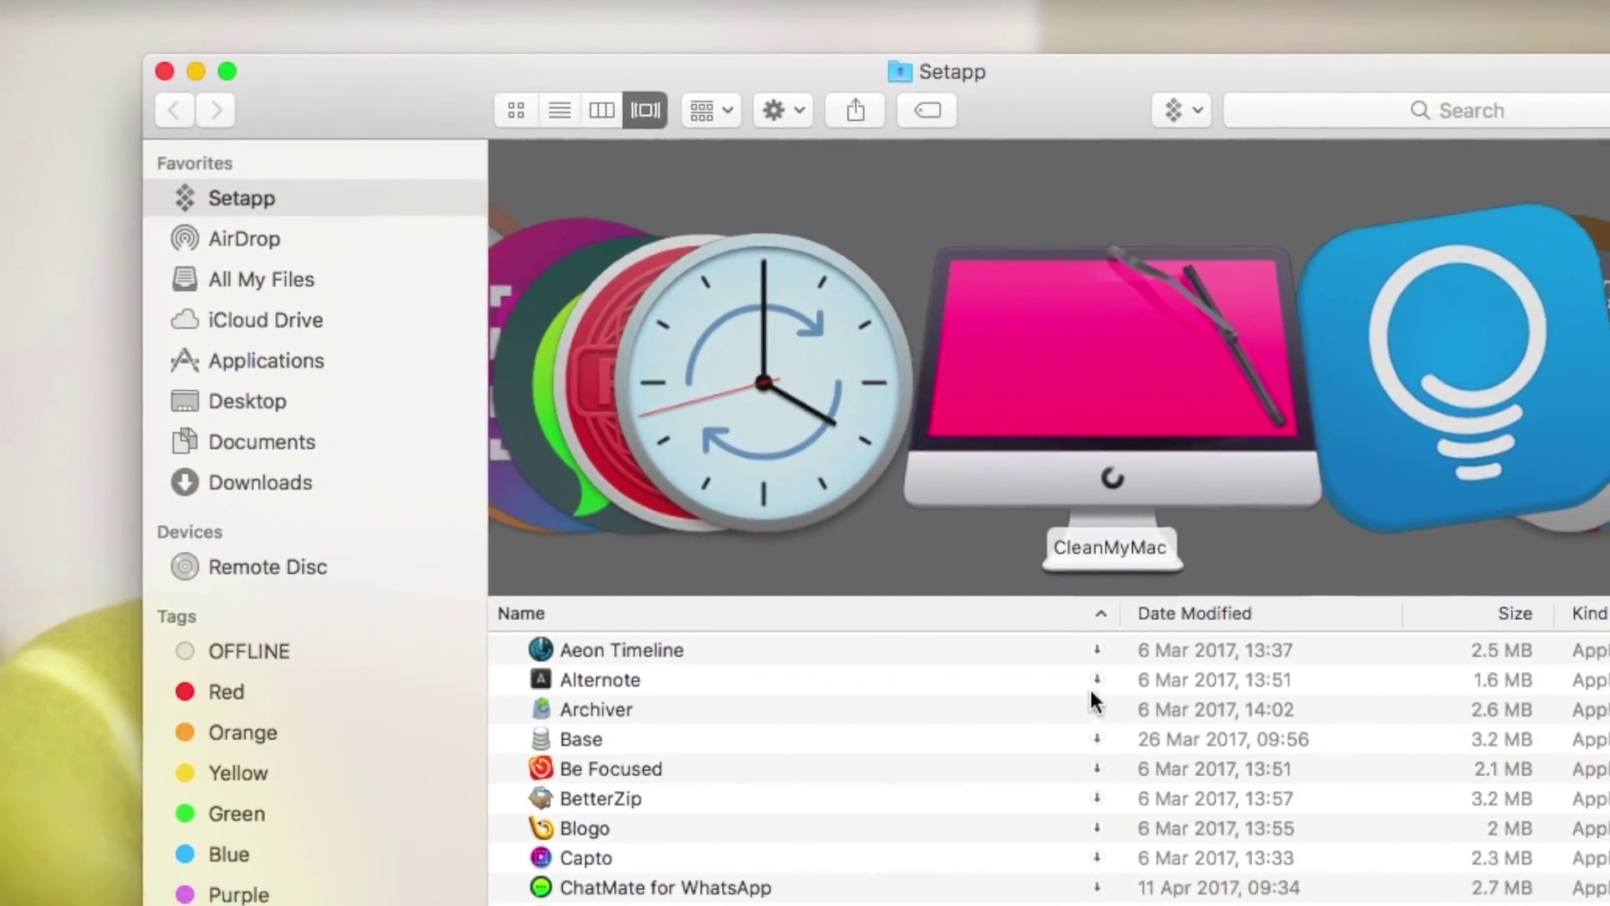
# - Select Alternote in the Setapp folder and open its Setapp information page
pyautogui.click(1090, 690)
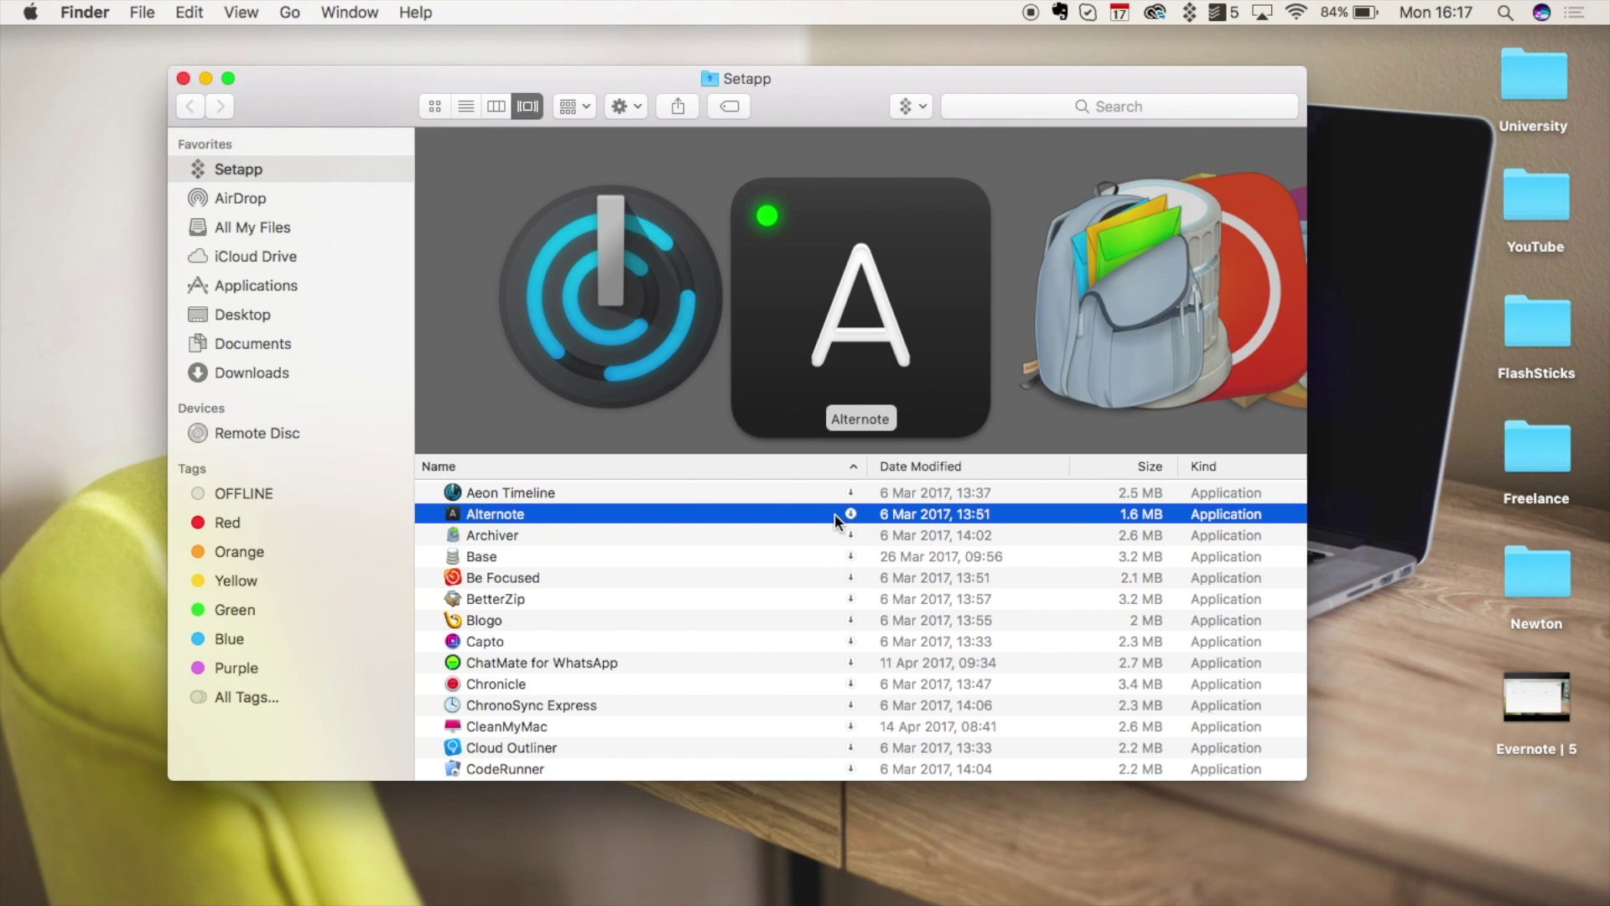
pyautogui.doubleClick(834, 513)
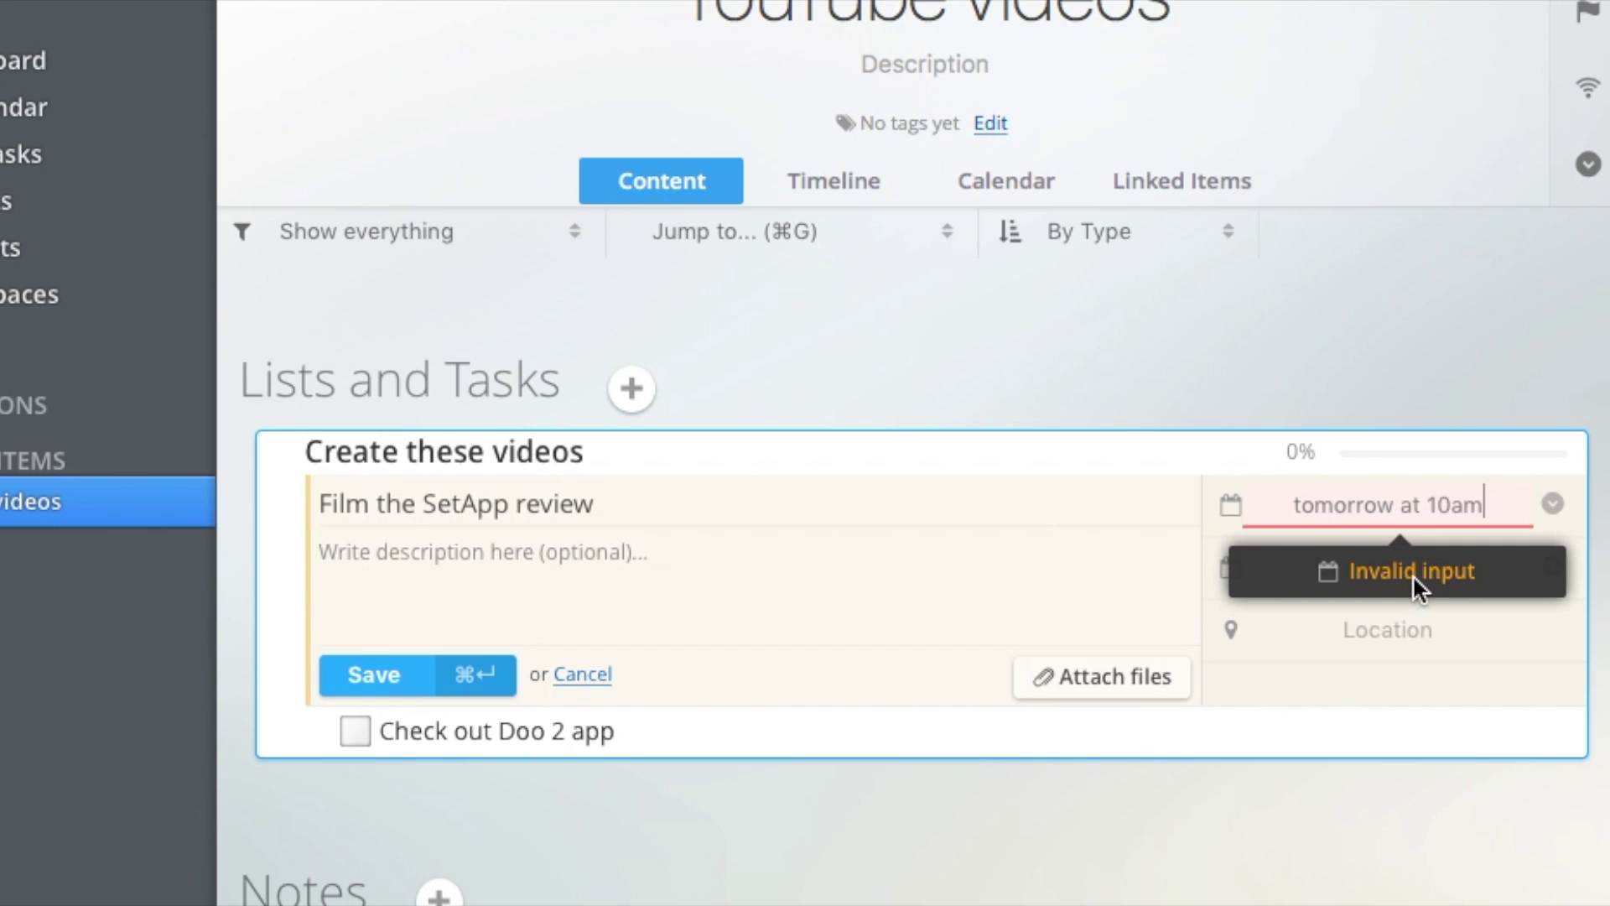
# - Select Pagico's due date, then browse Alternote notes to the forwarded Apple Store note
pyautogui.press('super+a')
pyautogui.write('tuesy')
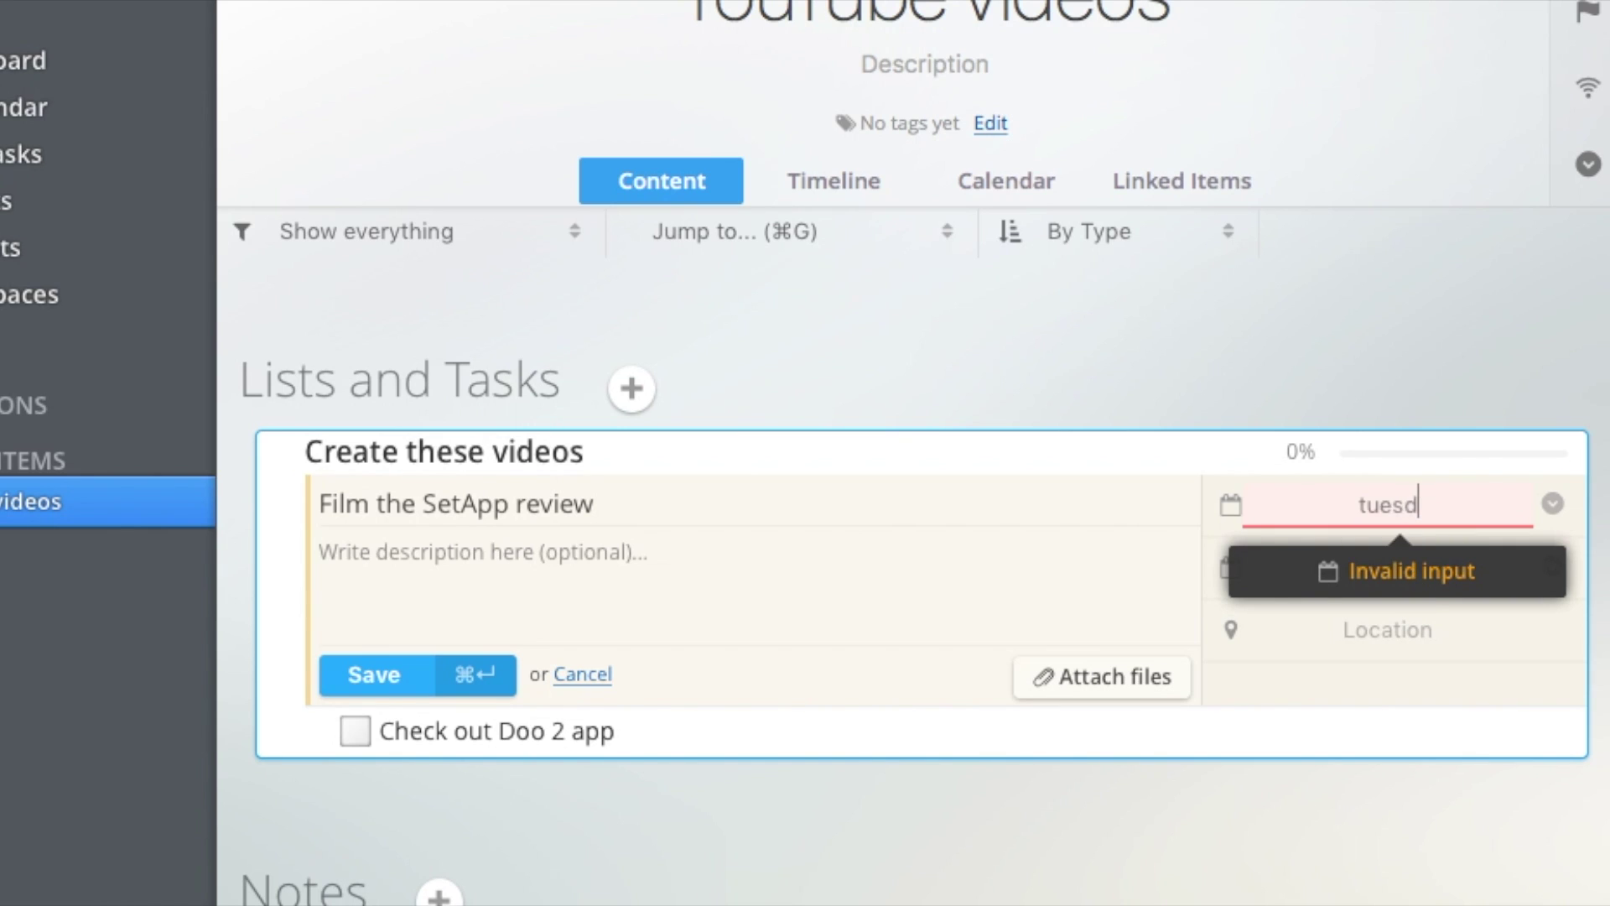
pyautogui.write('ay')
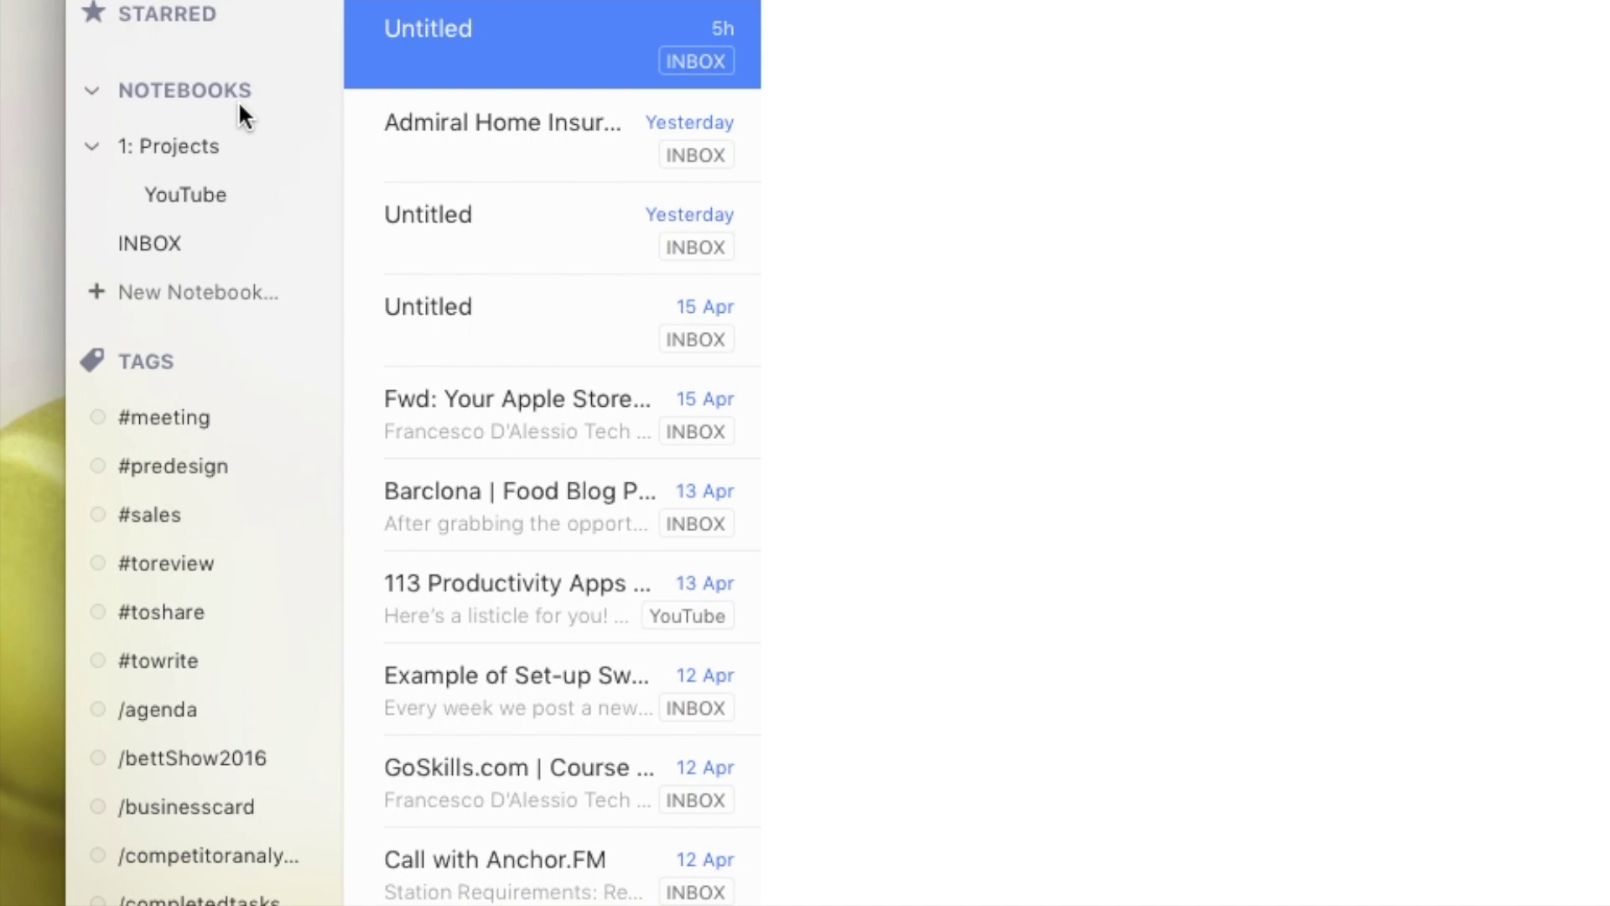
pyautogui.click(554, 125)
pyautogui.click(572, 53)
pyautogui.click(570, 169)
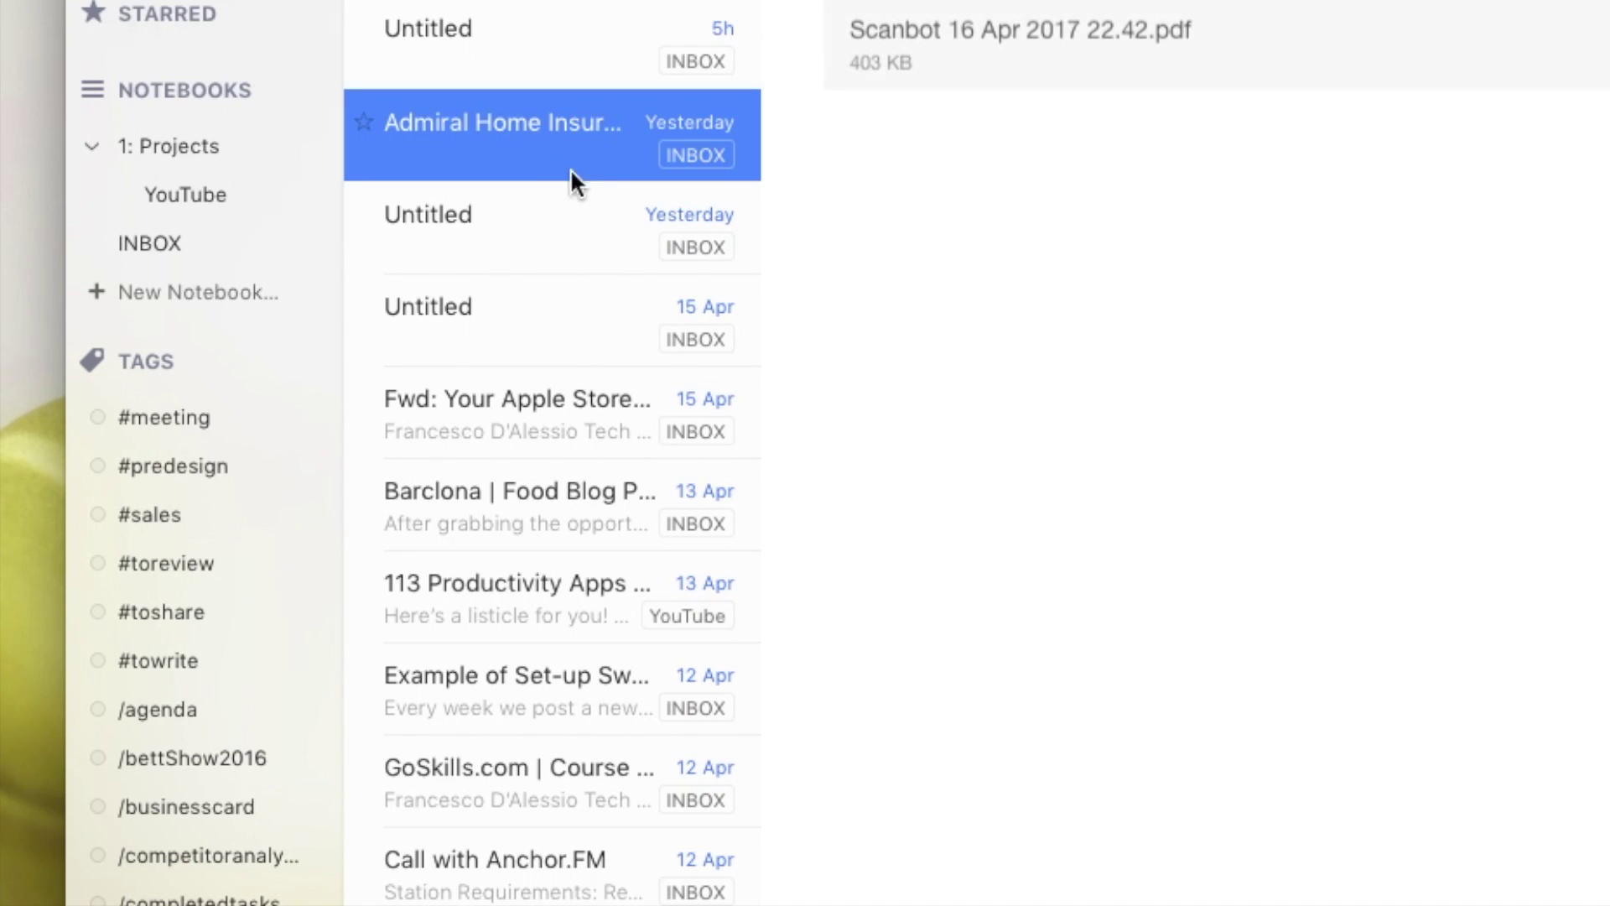
pyautogui.click(537, 337)
pyautogui.click(530, 414)
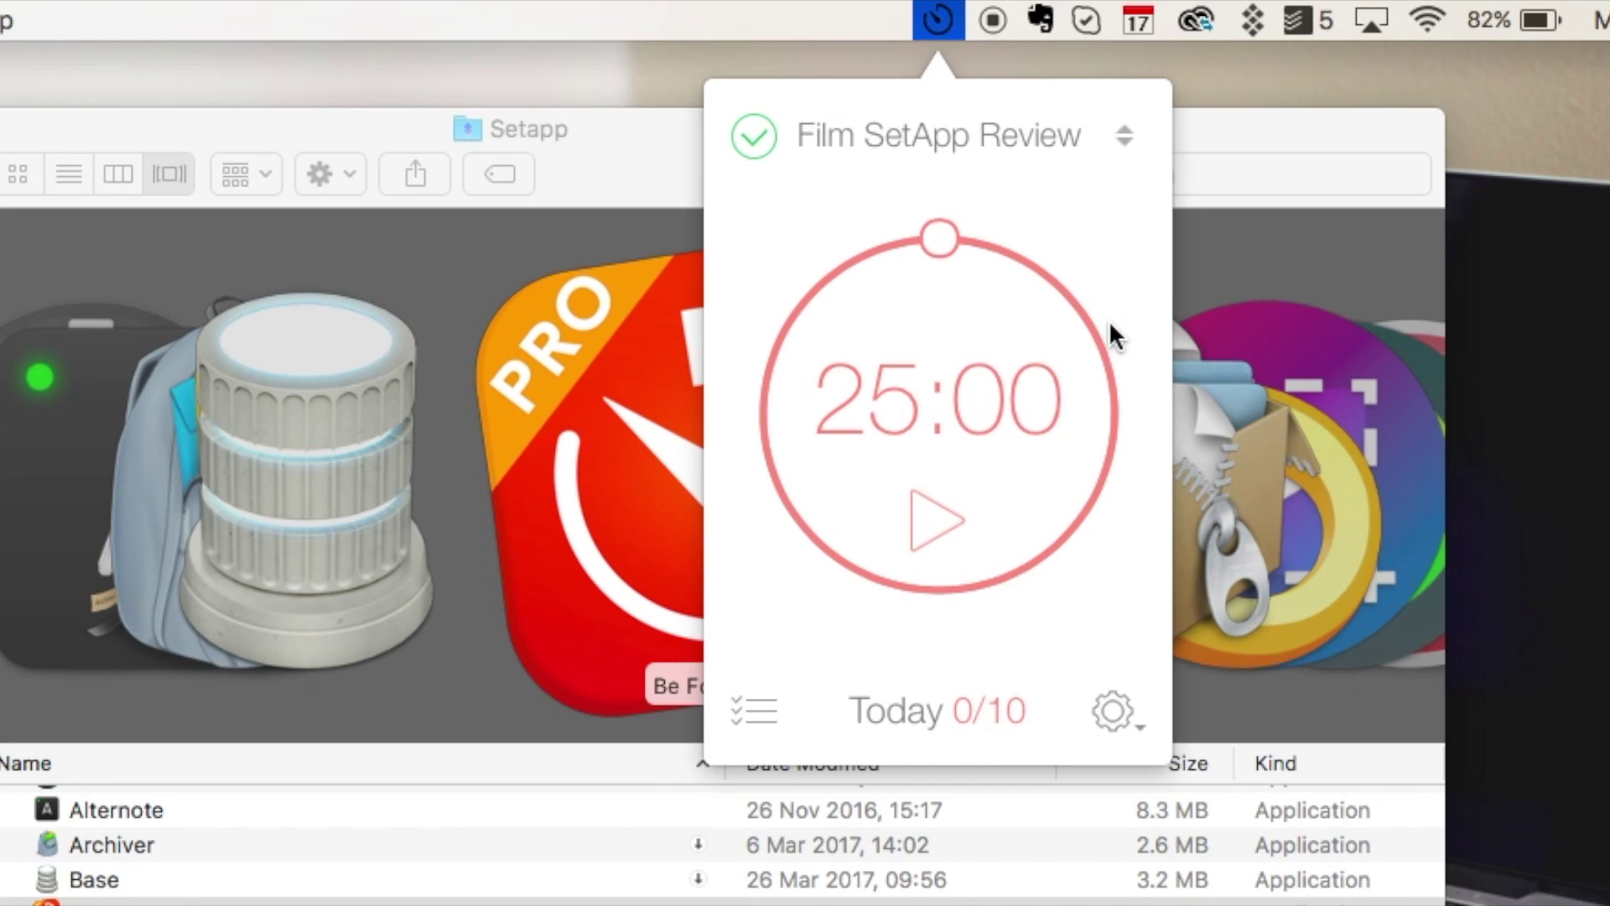
# - Mark Film SetApp Review done in Be Focused's task list and return to the 25:00 timer
pyautogui.click(1114, 696)
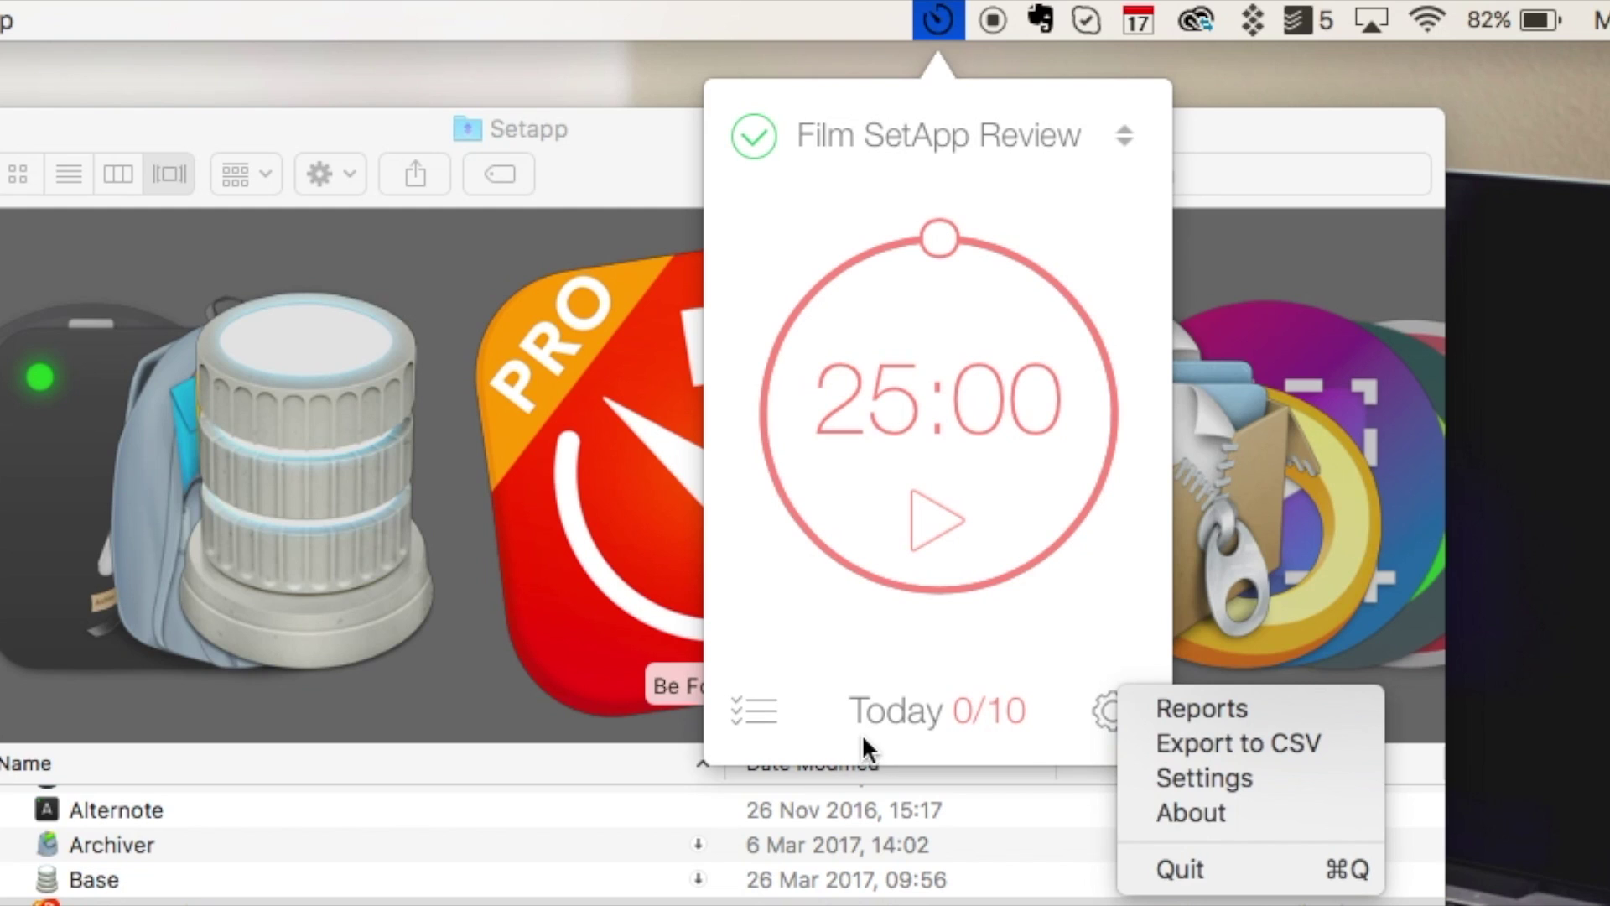
pyautogui.click(758, 714)
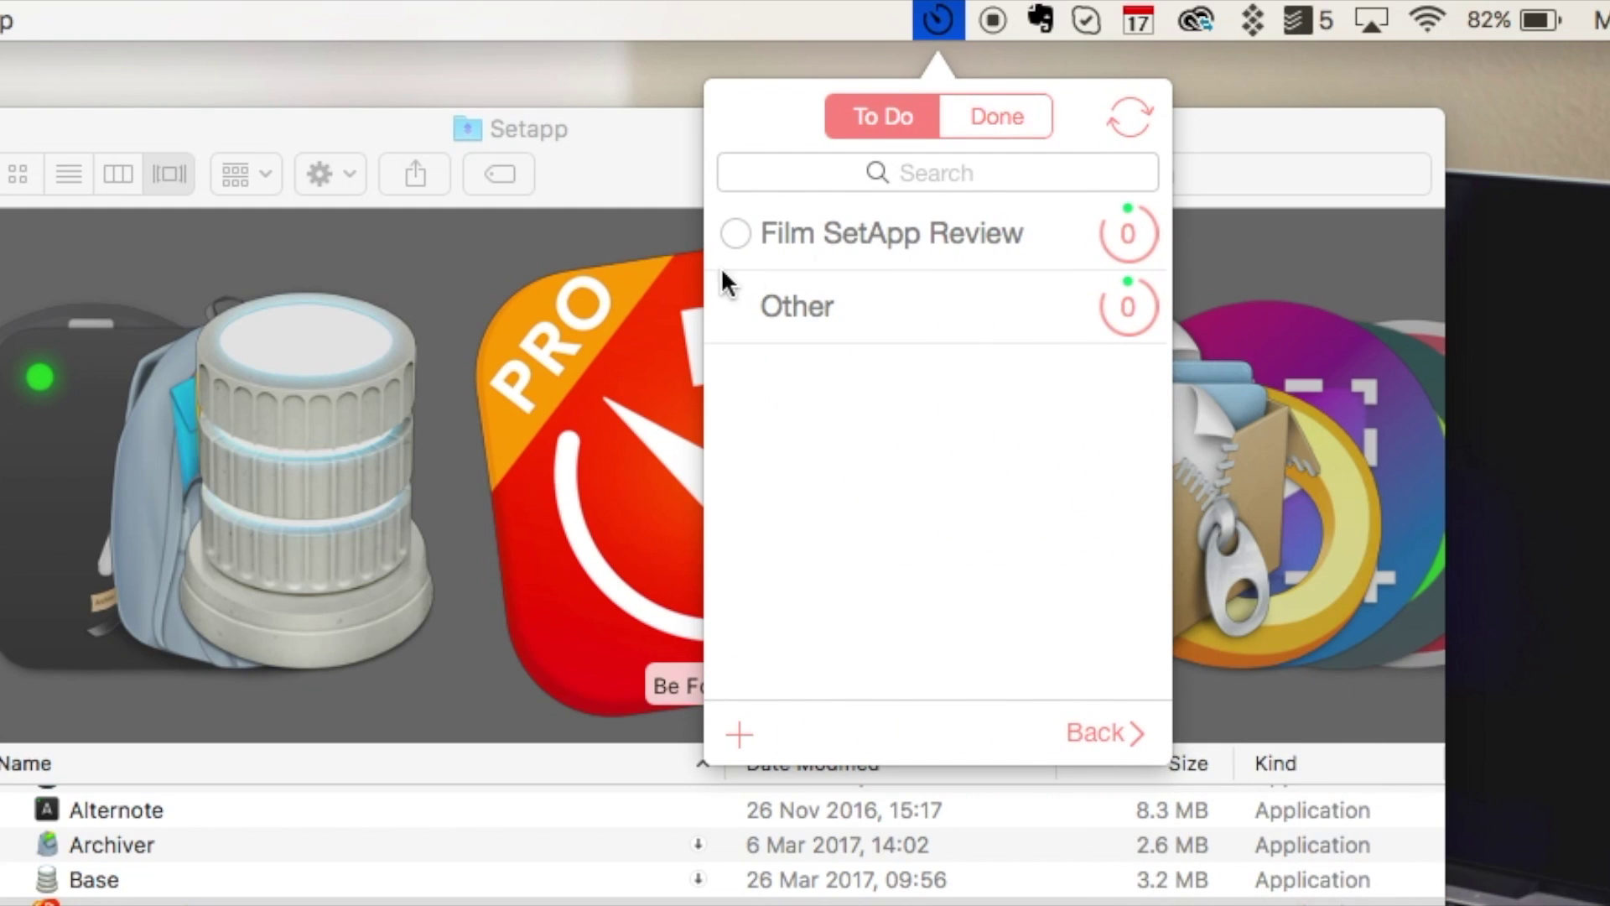
pyautogui.click(739, 230)
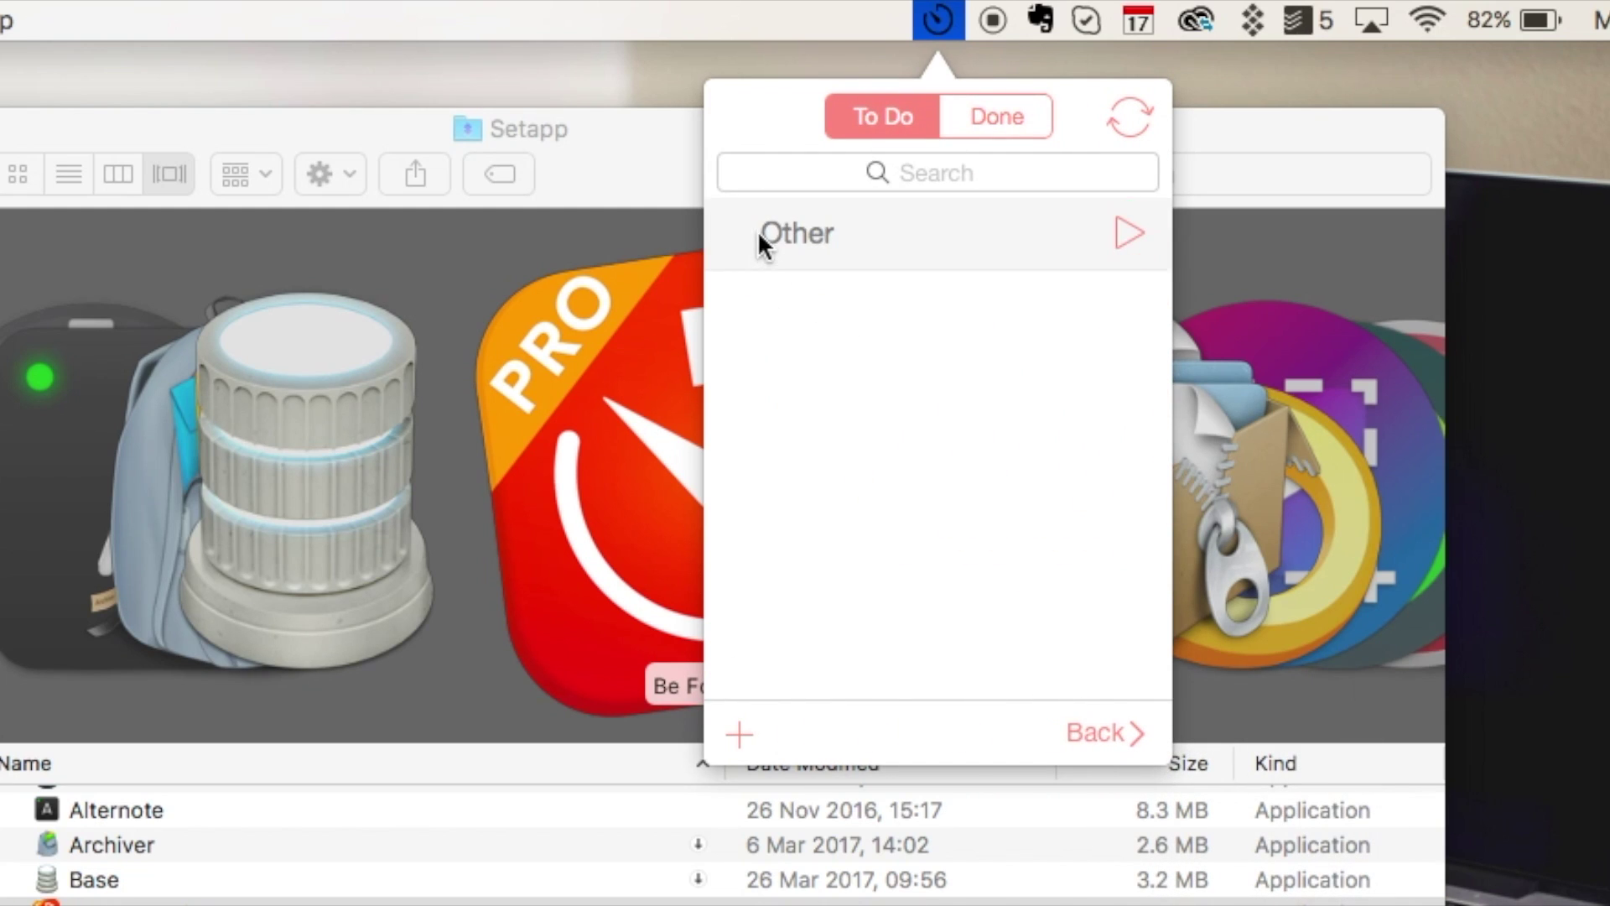
pyautogui.click(973, 124)
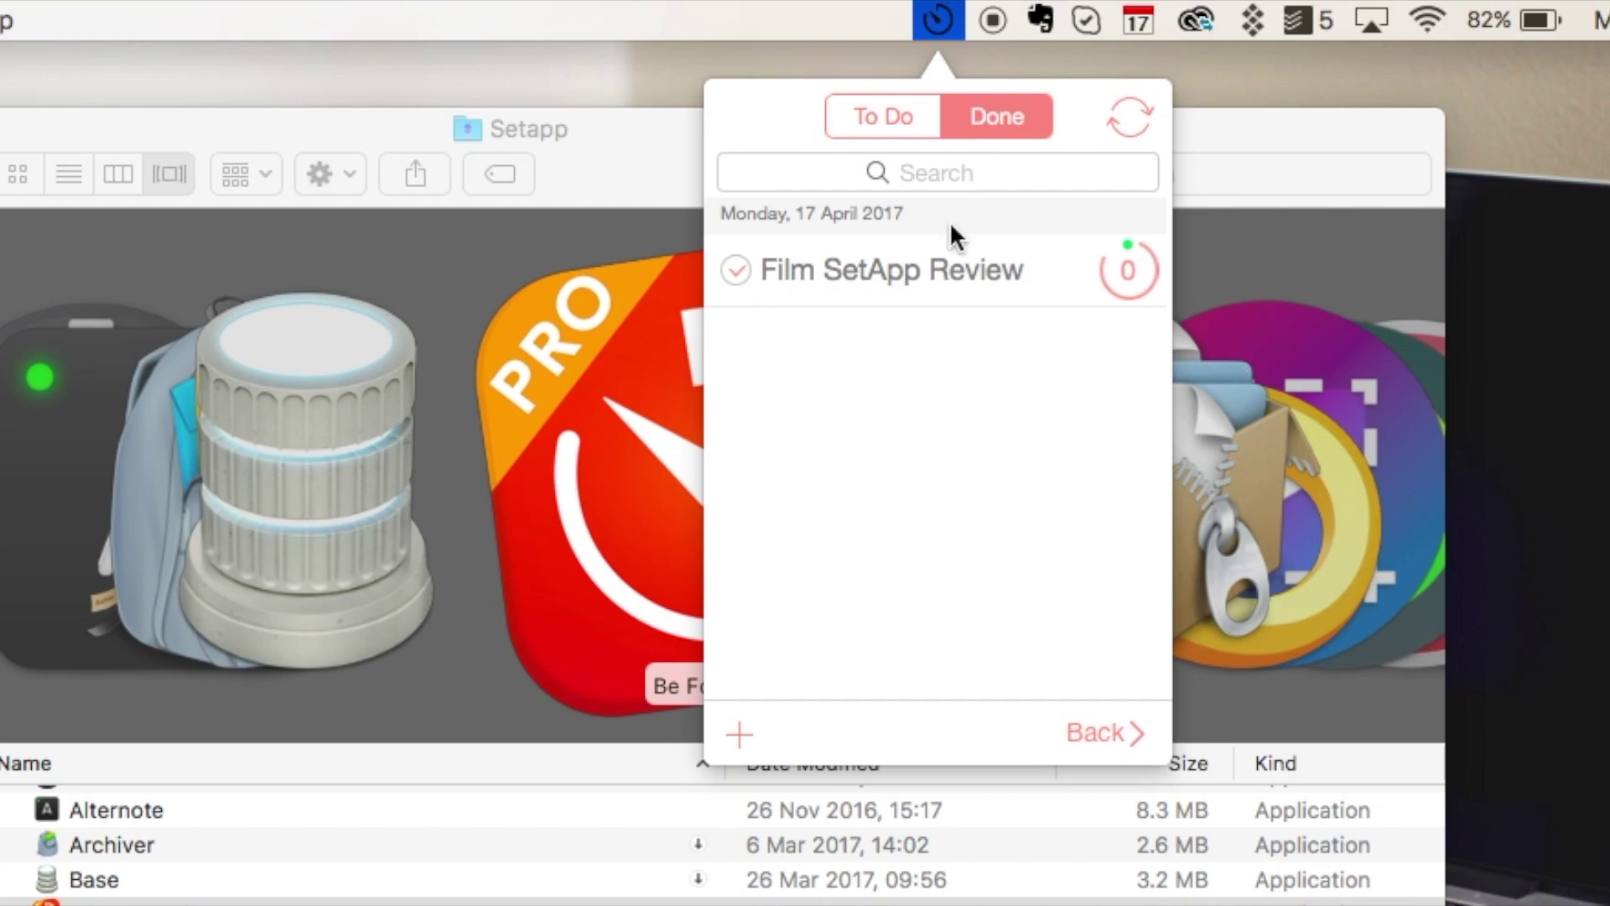
pyautogui.click(1103, 731)
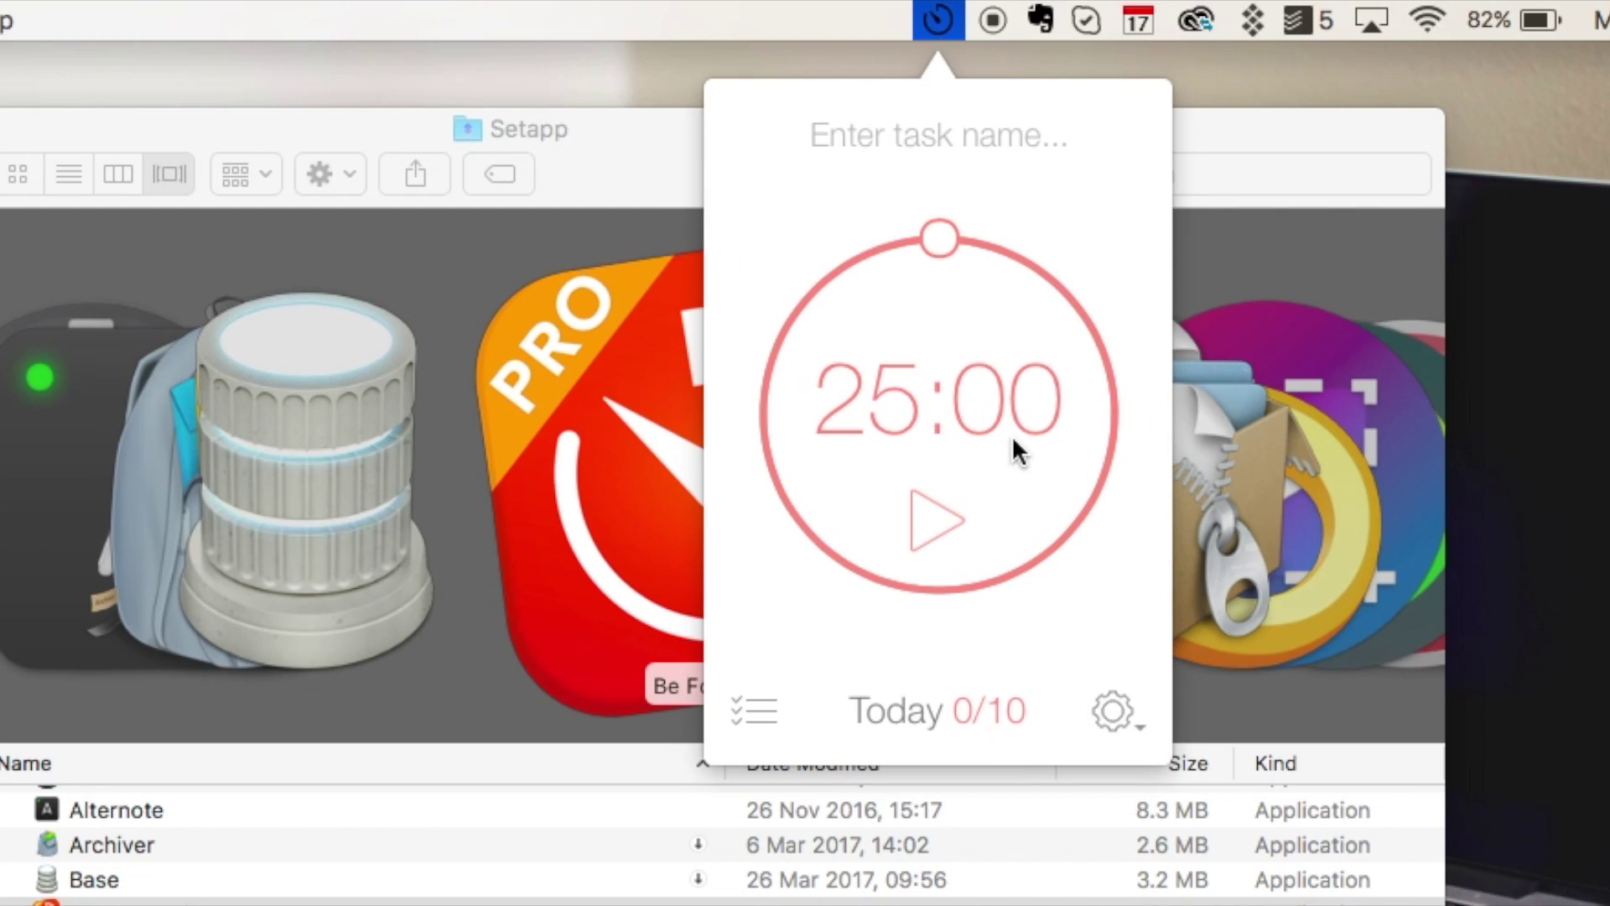
pyautogui.click(934, 509)
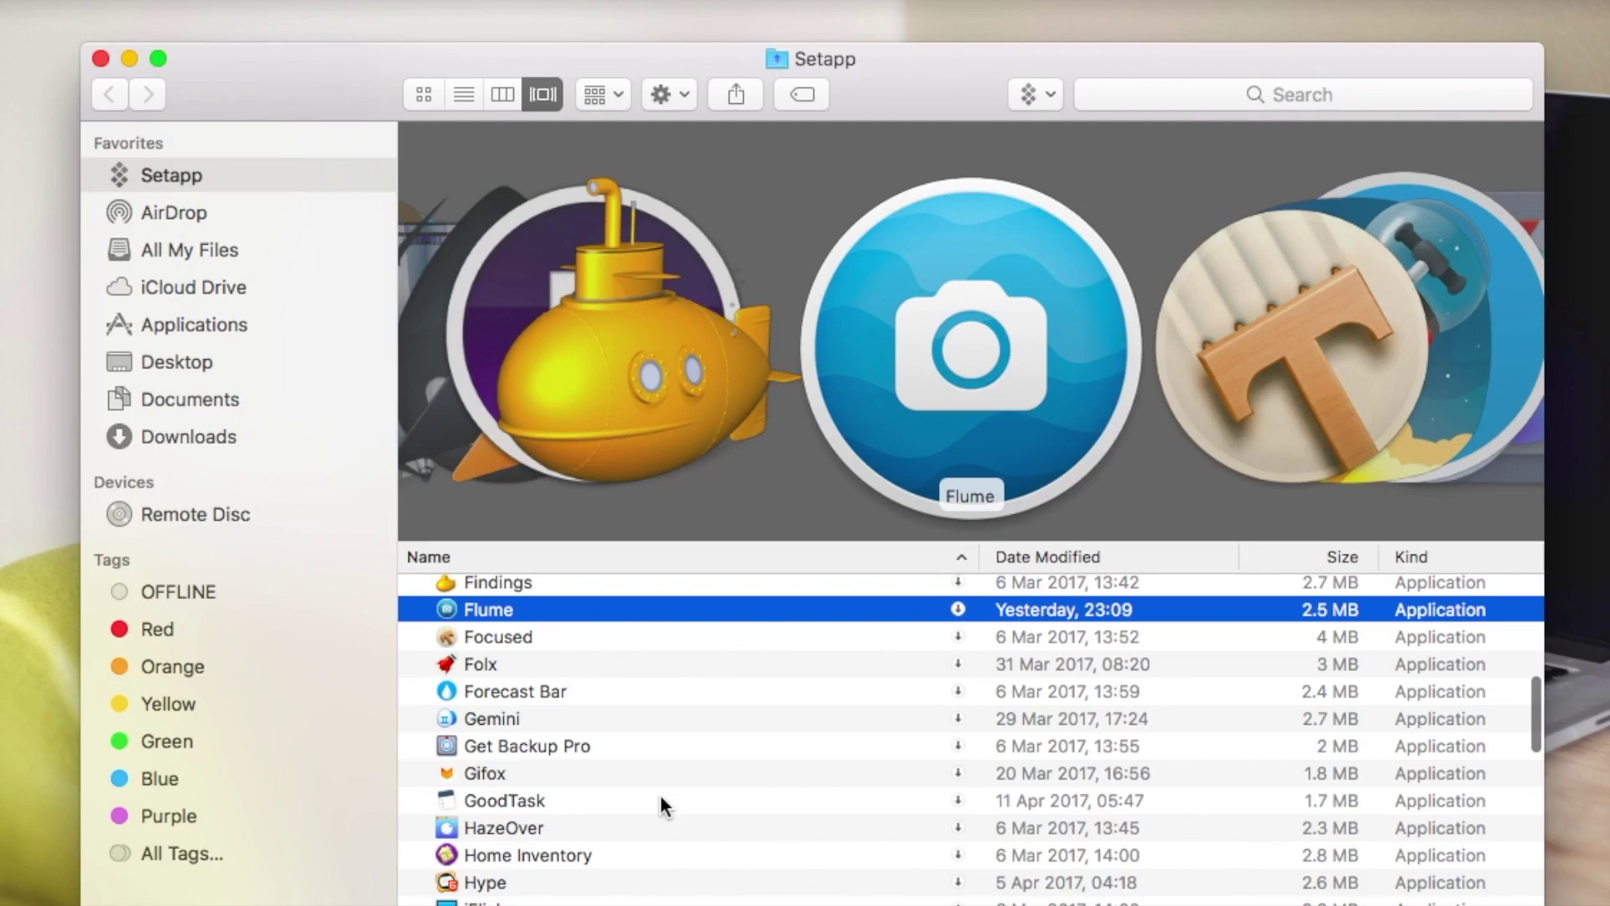
pyautogui.scroll(-2, 566, 743)
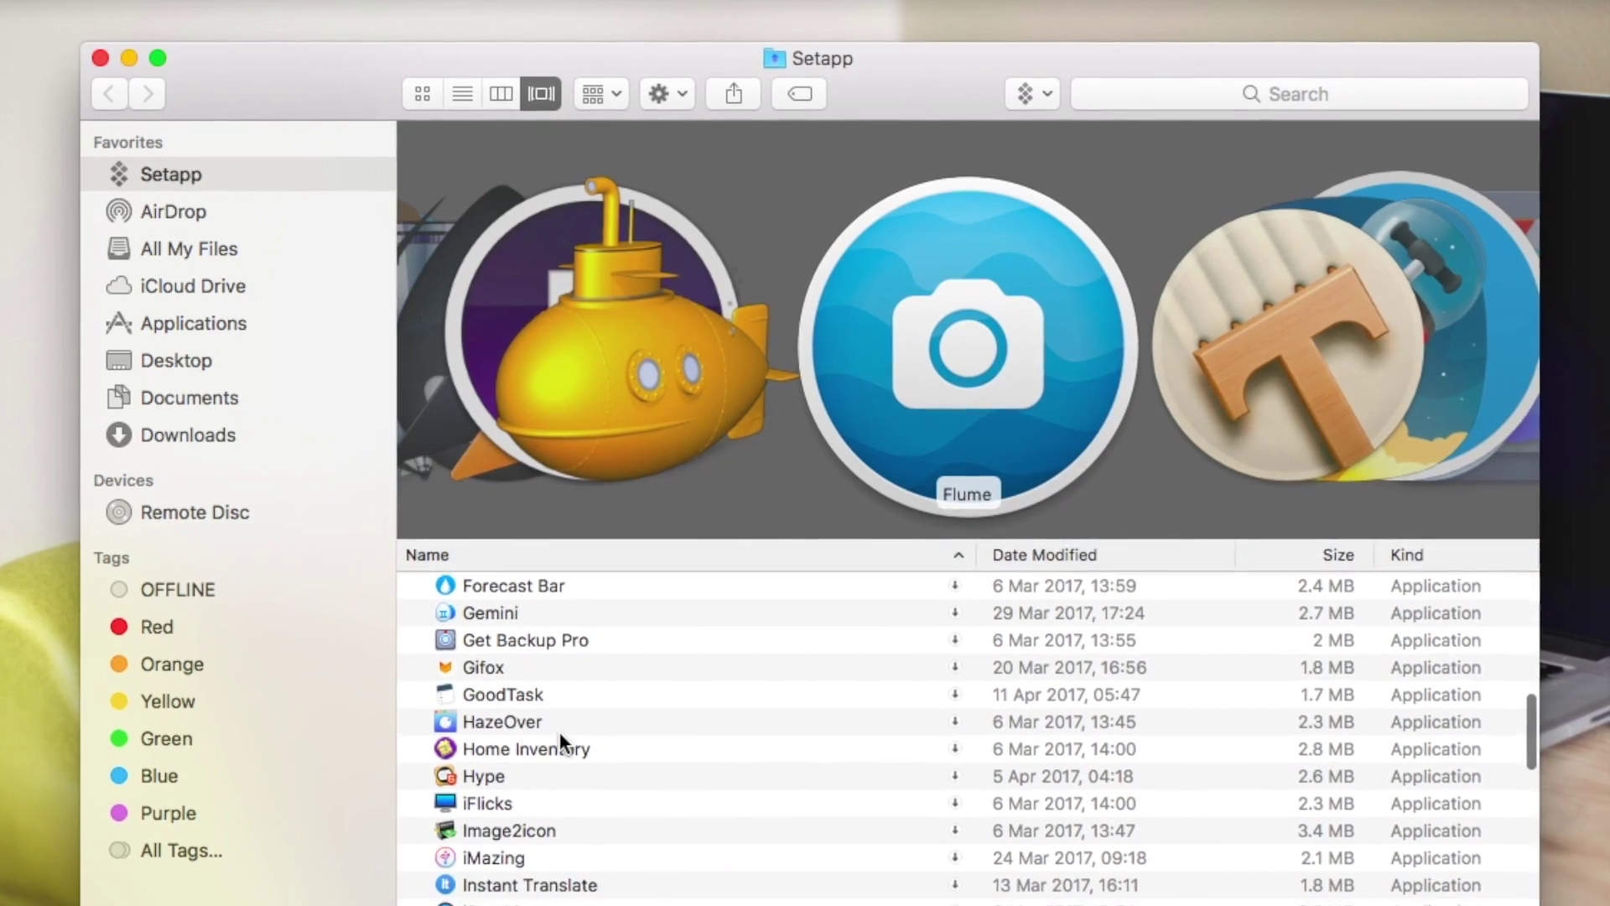
pyautogui.scroll(-1, 567, 742)
pyautogui.scroll(-1, 559, 736)
pyautogui.scroll(-1, 550, 719)
pyautogui.scroll(-2, 541, 705)
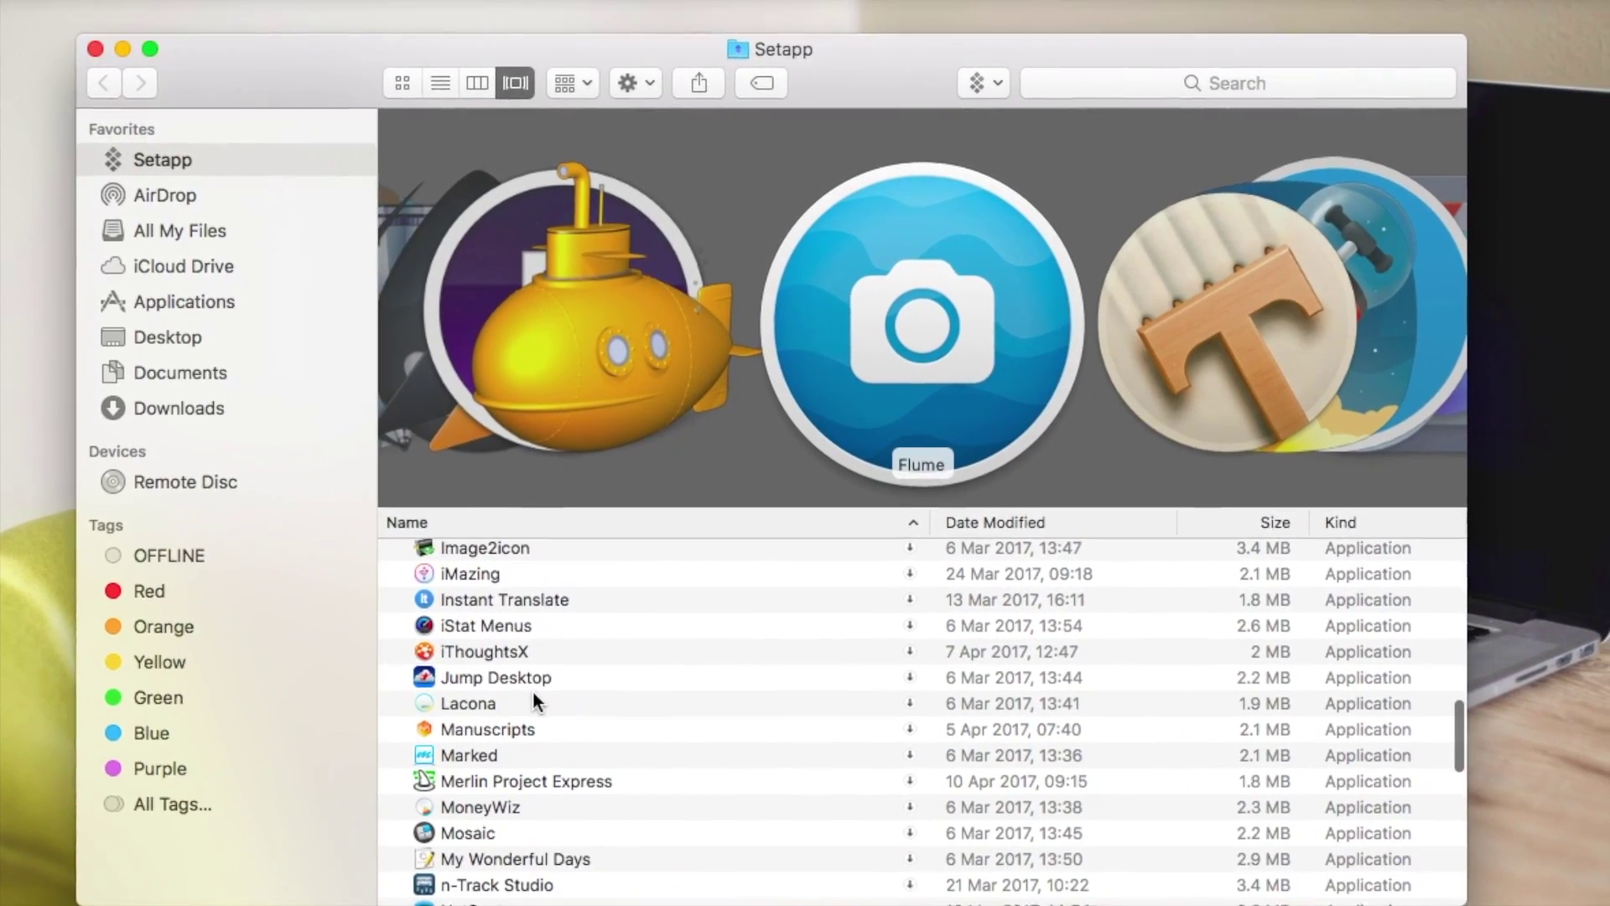
pyautogui.scroll(-2, 561, 692)
pyautogui.scroll(-1, 547, 670)
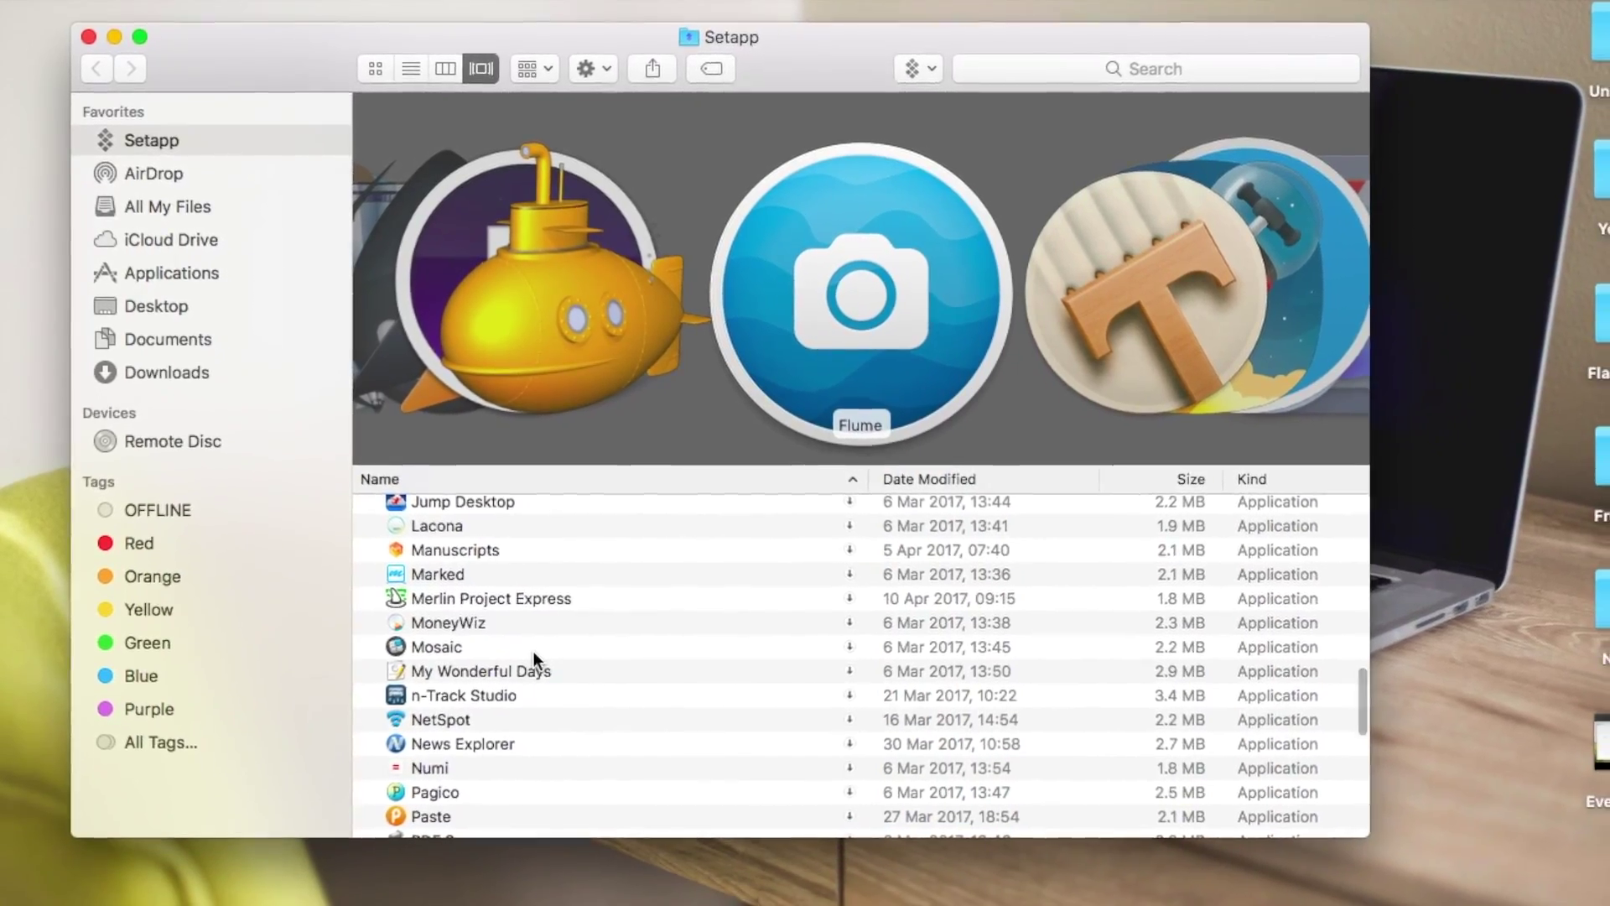
pyautogui.scroll(-3, 528, 645)
# - Open Pagico's Setapp info page from the folder and launch it
pyautogui.click(472, 613)
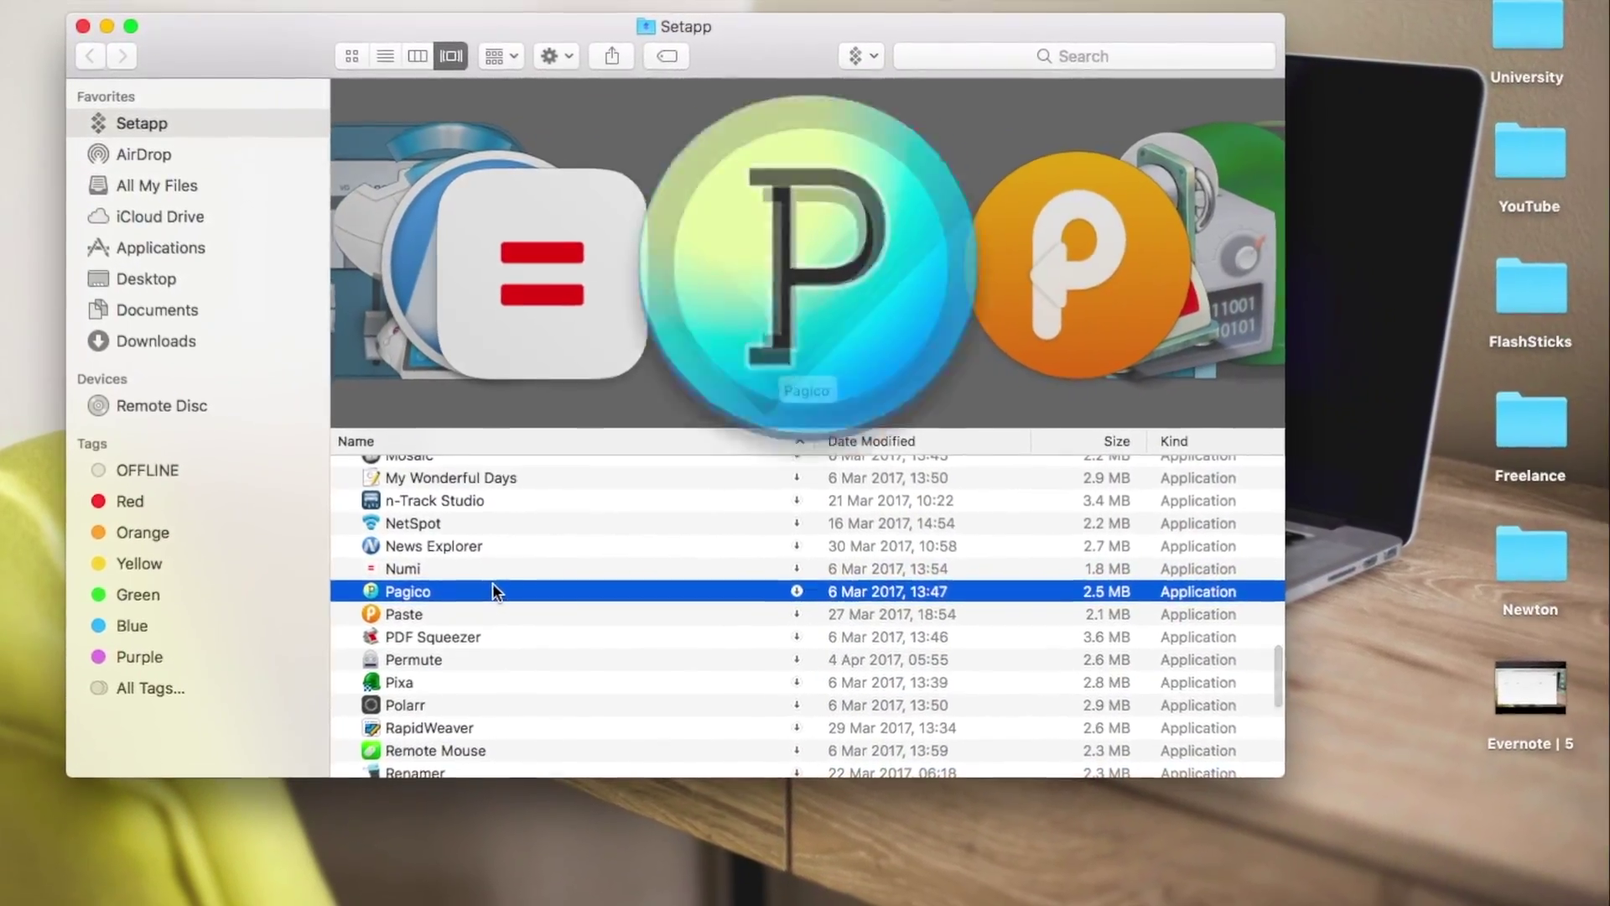
pyautogui.doubleClick(489, 578)
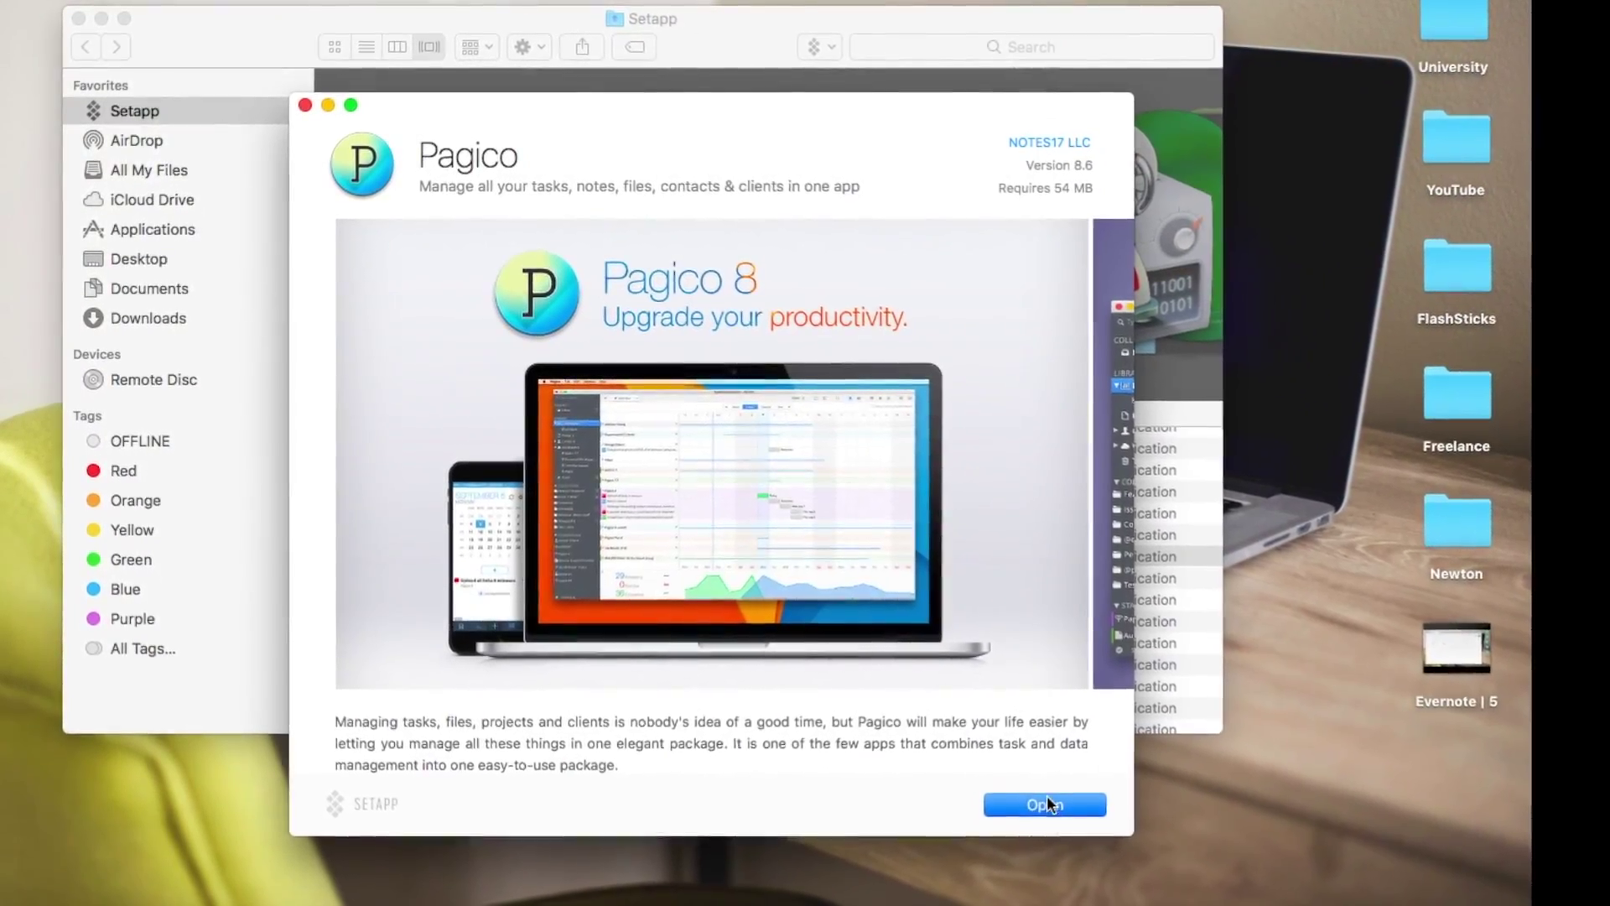
pyautogui.click(1046, 799)
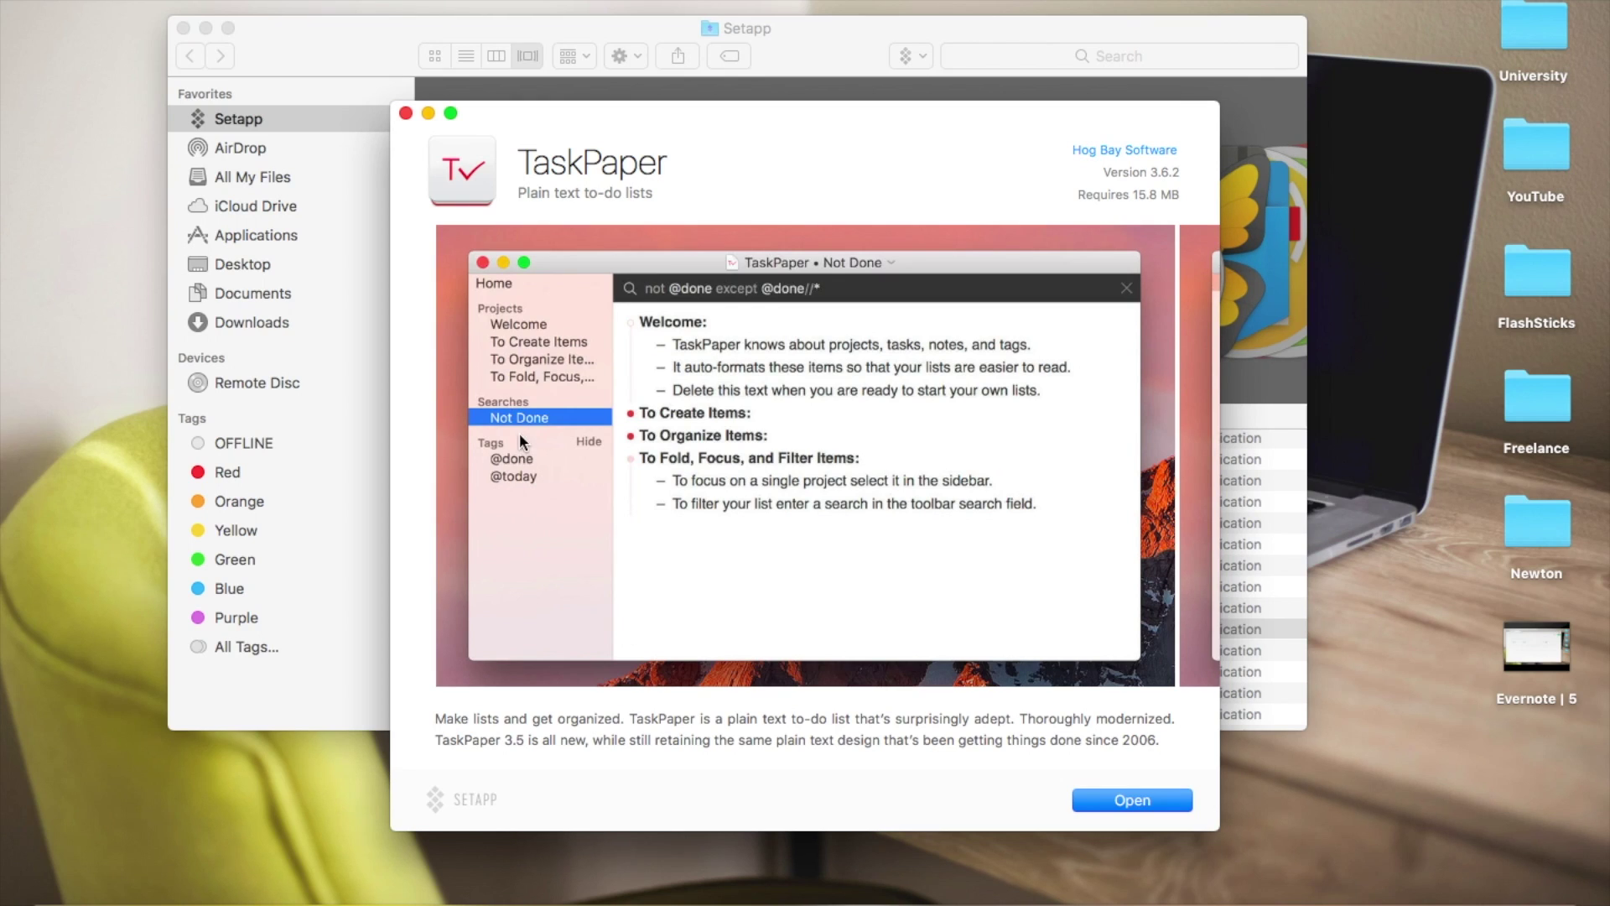
# - Launch TaskPaper and add the task 'Organise the next YouTube video'
pyautogui.click(1143, 800)
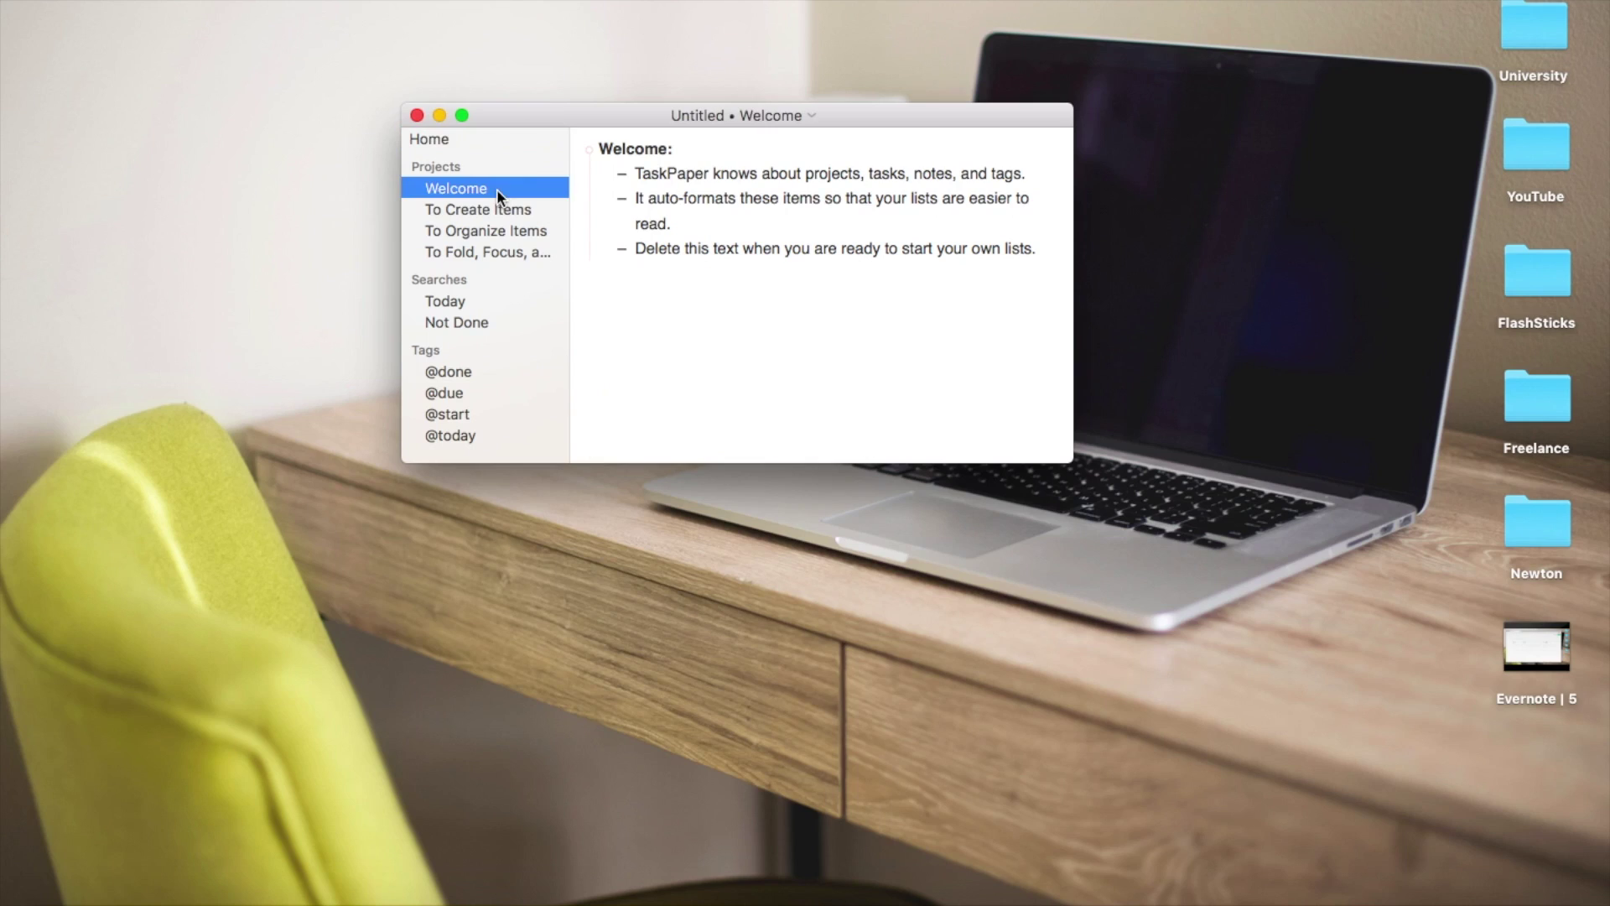
pyautogui.click(490, 199)
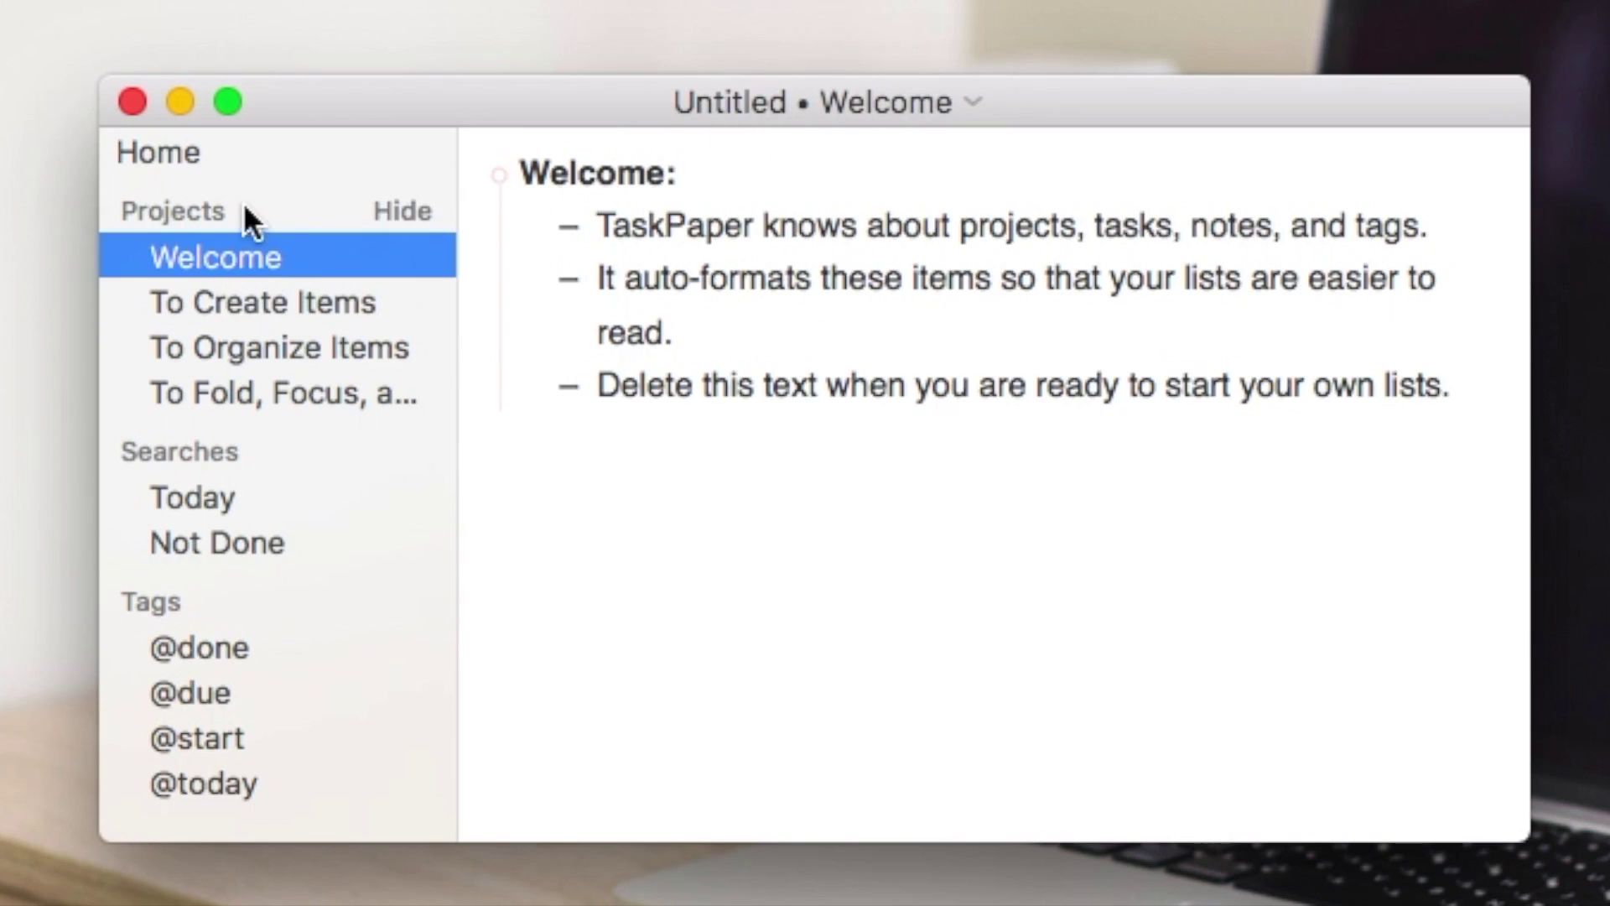
pyautogui.write('- ')
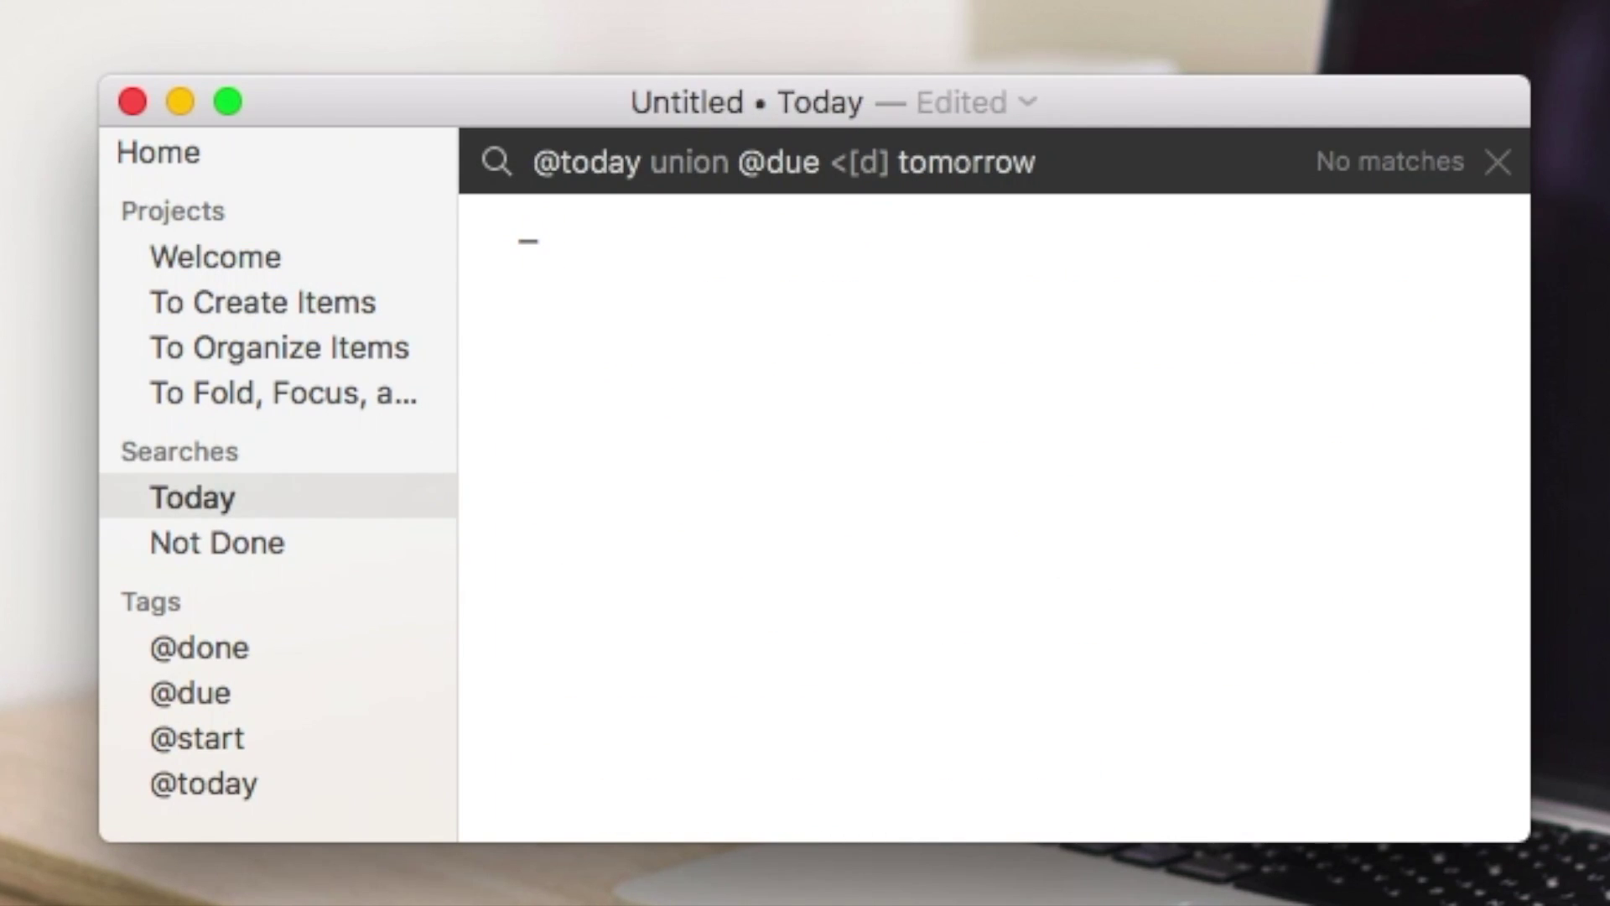
pyautogui.write('Organise the next TouTube video')
pyautogui.press('Return')
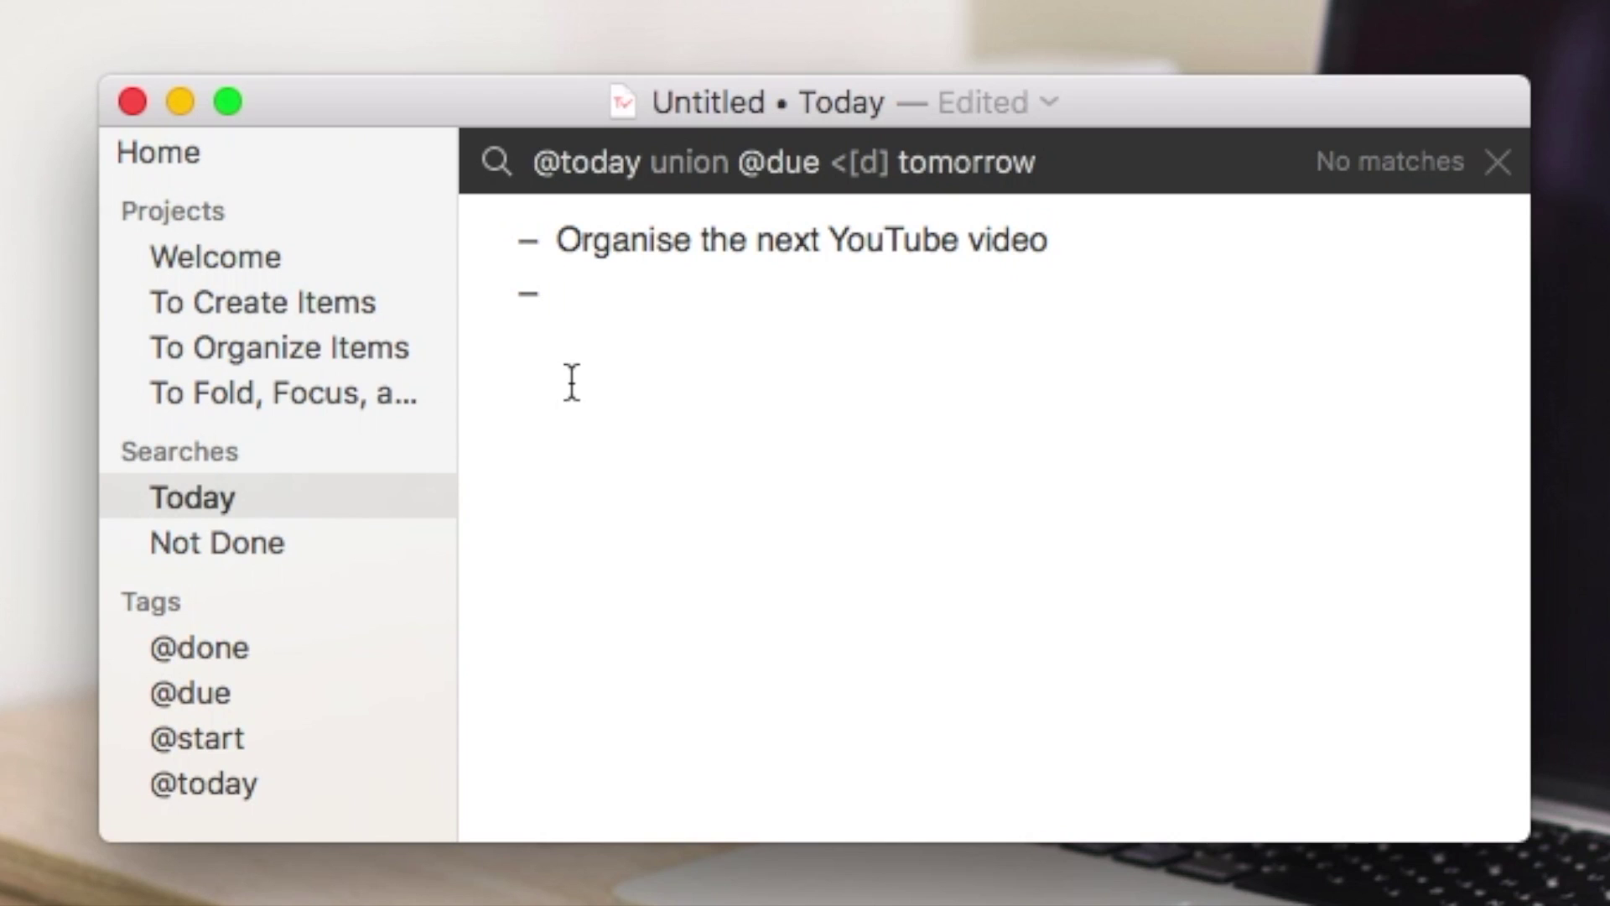
pyautogui.write('Email Bob')
# - Browse TaskPaper's sidebar tags, then the Welcome section and the full document
pyautogui.press('Down')
pyautogui.press('Down')
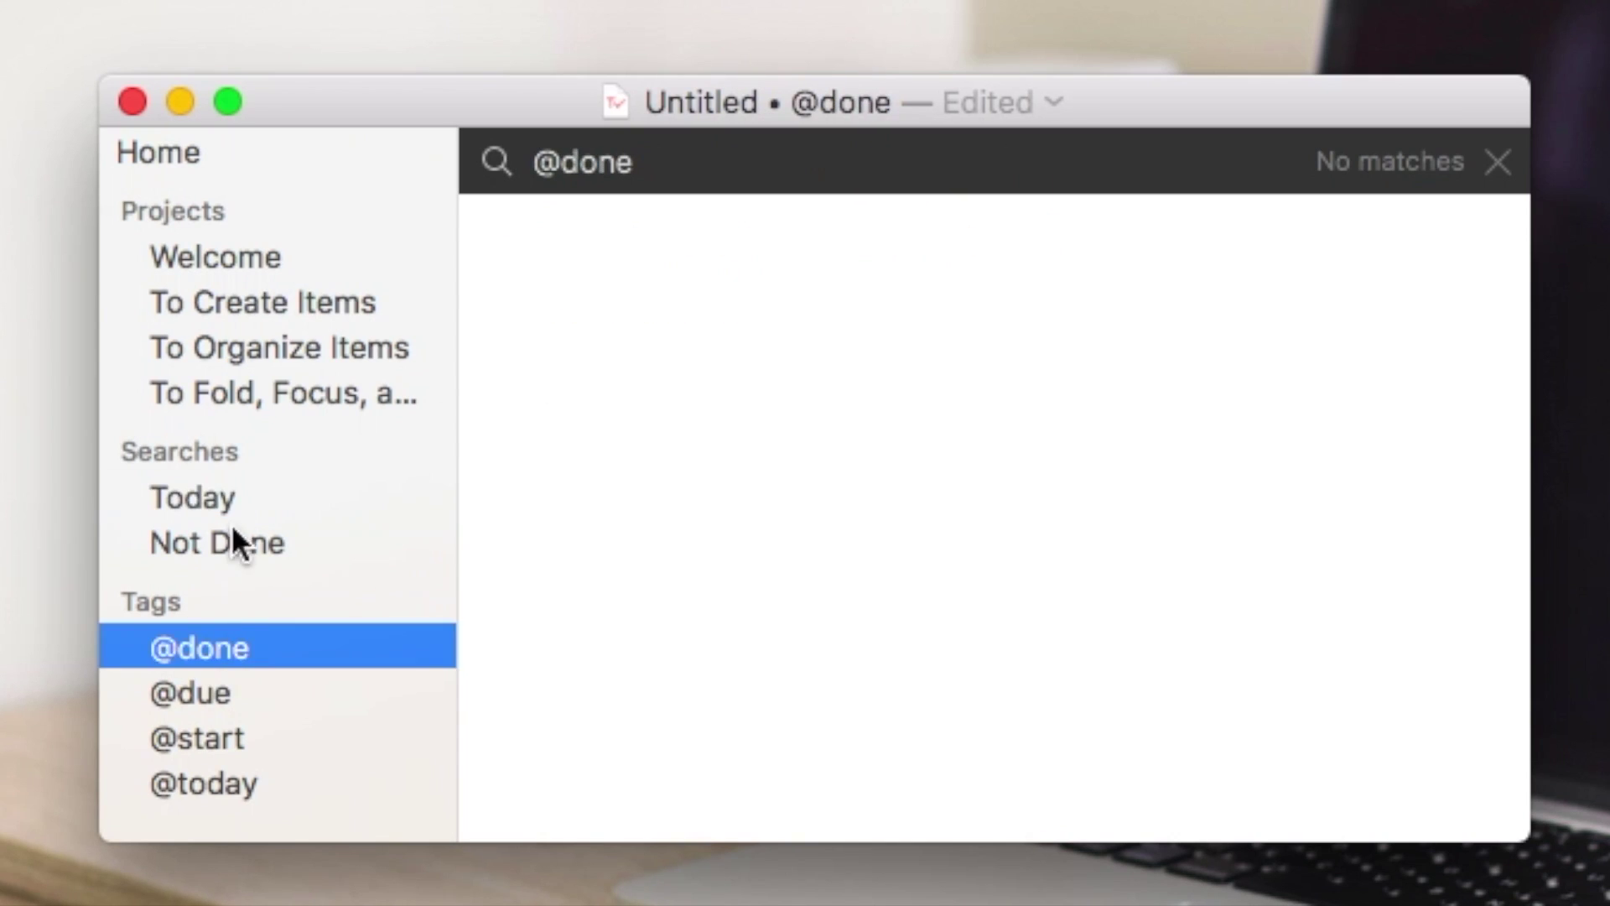
pyautogui.press('Down')
pyautogui.press('Down')
pyautogui.press('Down')
pyautogui.click(231, 255)
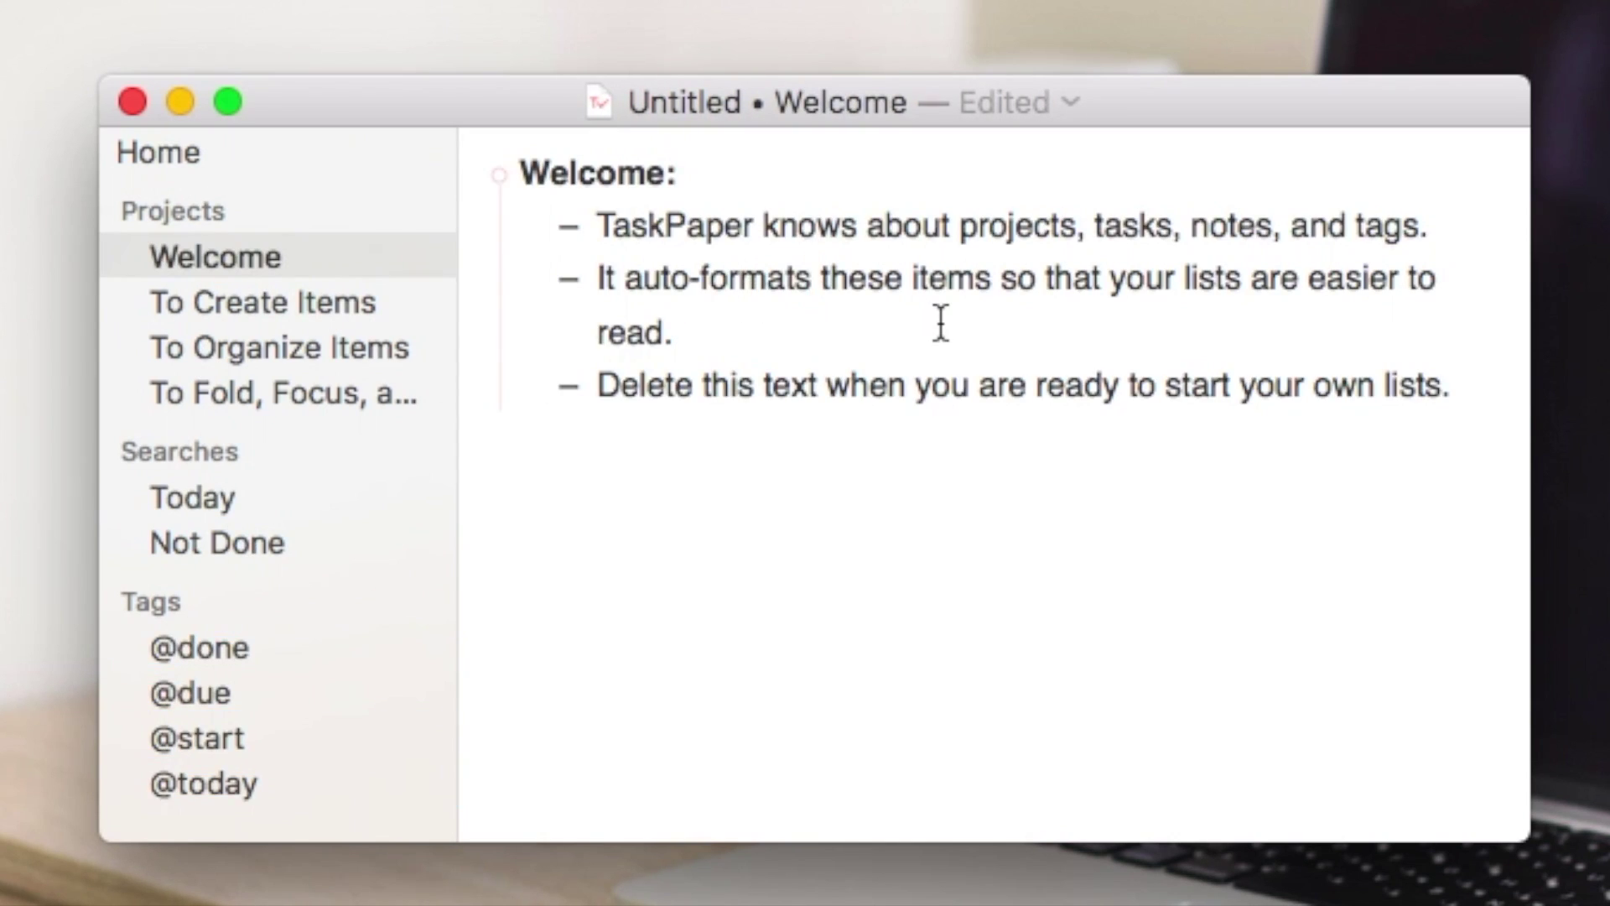
pyautogui.click(158, 151)
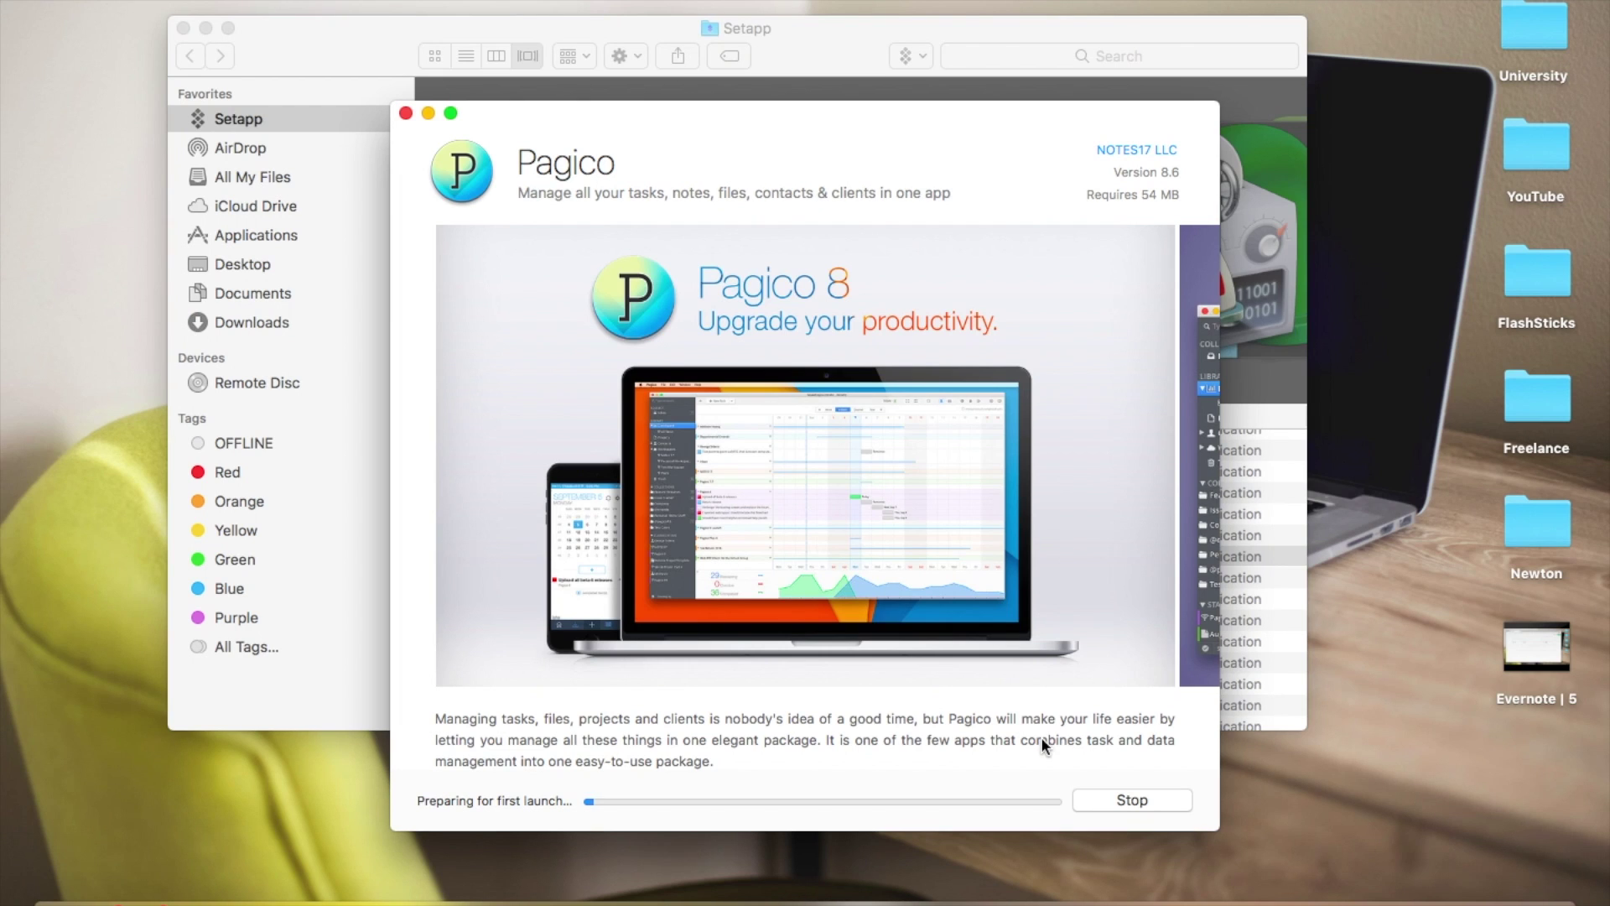
pyautogui.write('YouTube')
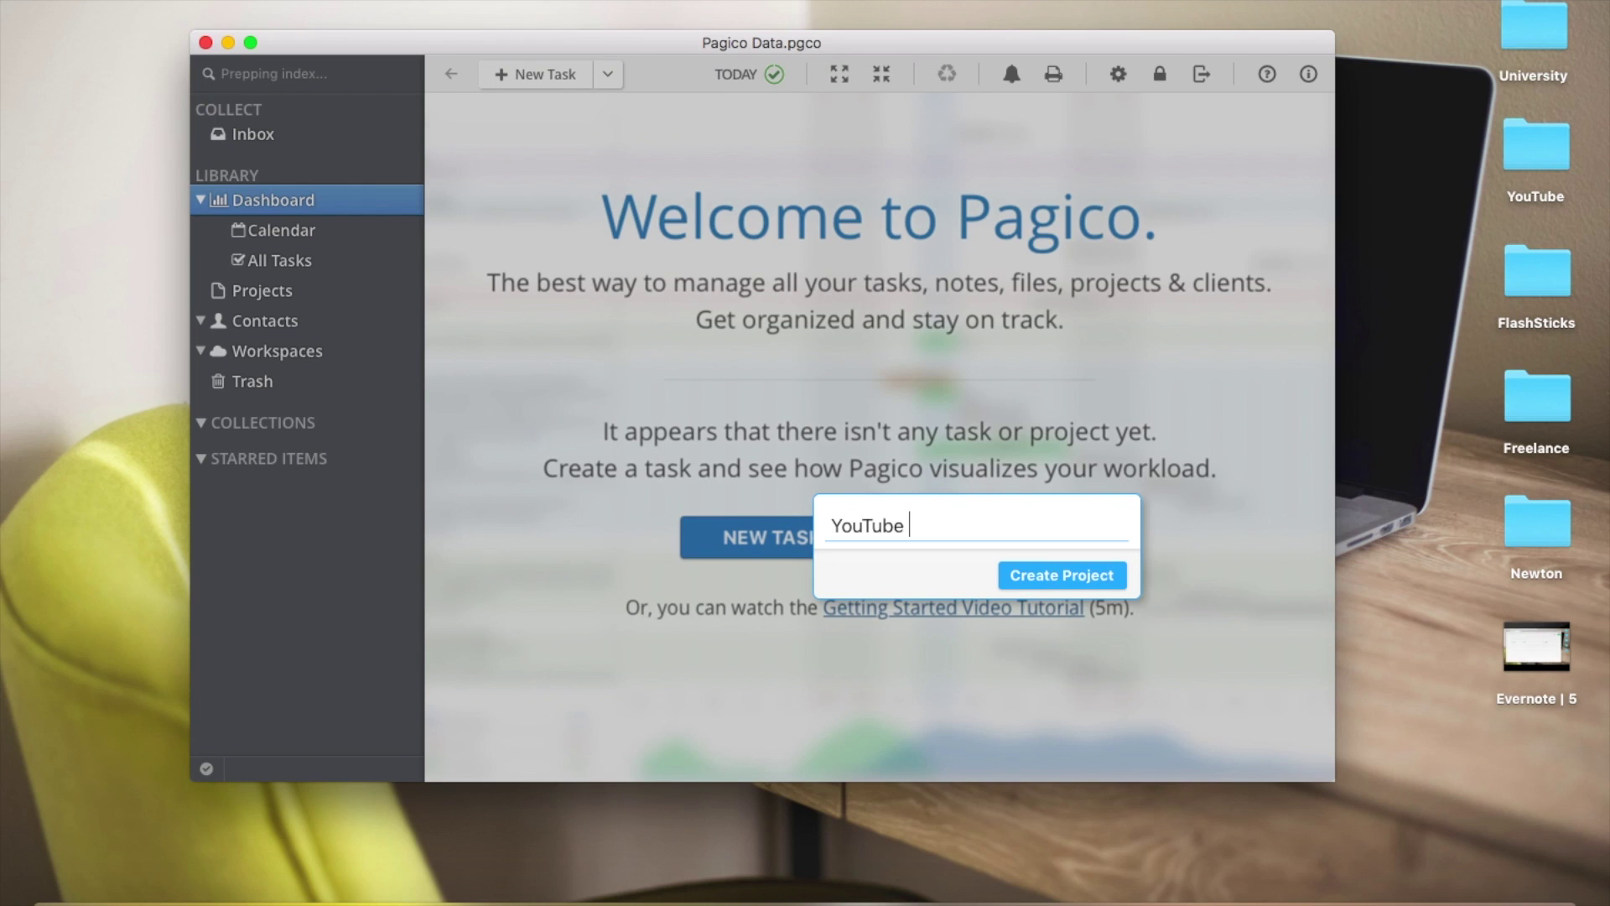
pyautogui.write(' videos')
# - Create project 'YouTube videos' with tasks 'Film the SetApp review' and 'Check out Doo 2 app'
pyautogui.press('Return')
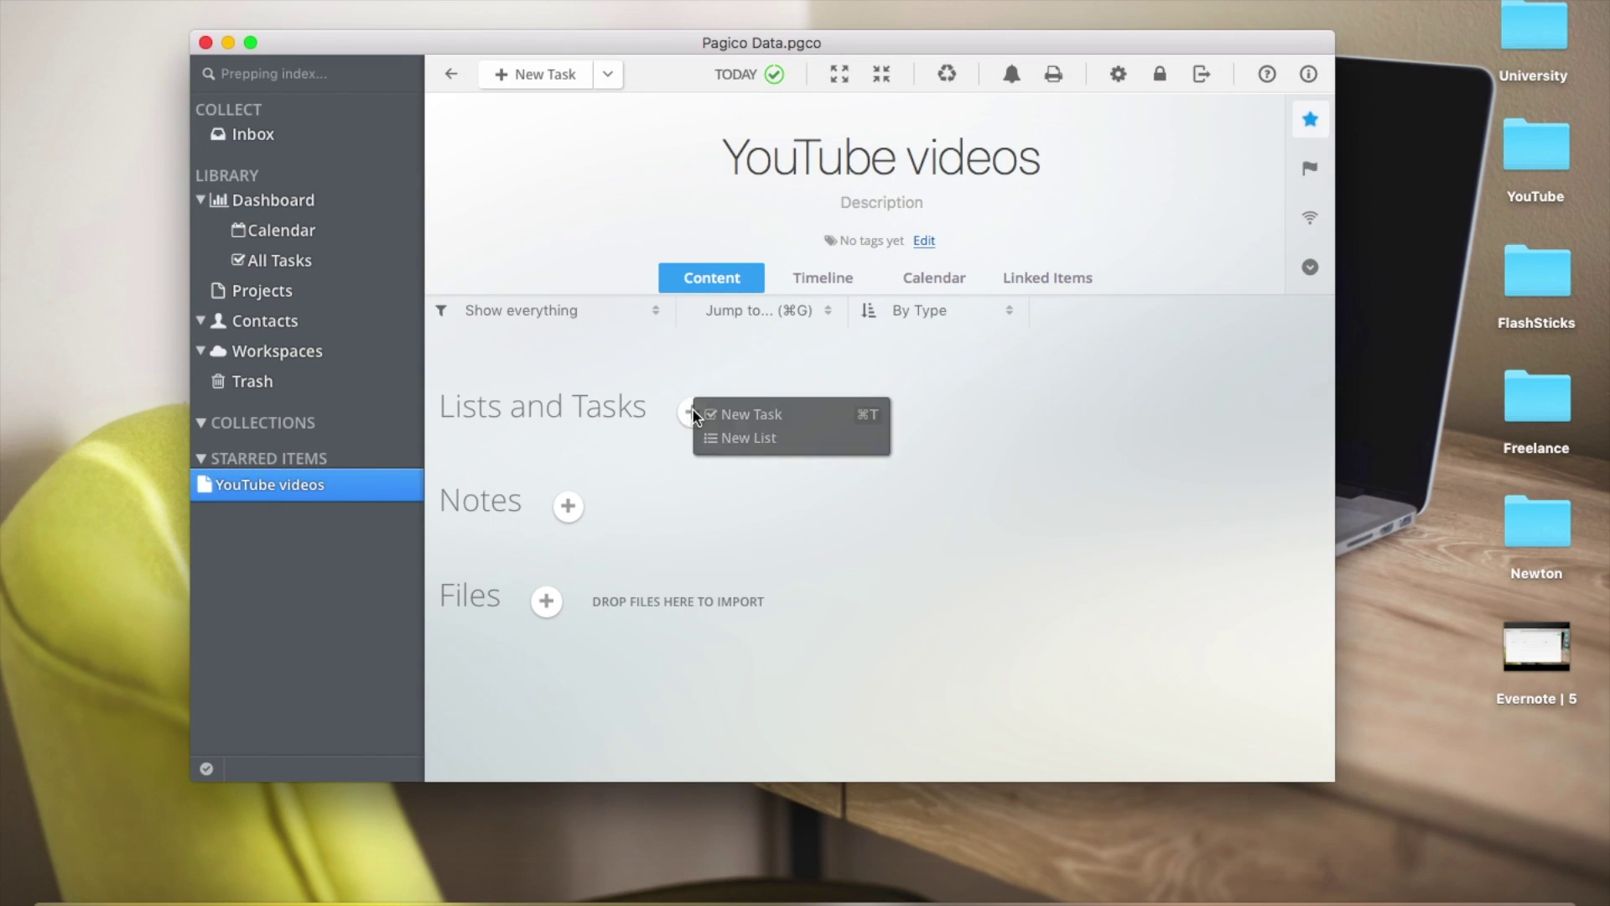
pyautogui.click(691, 449)
pyautogui.write('Create')
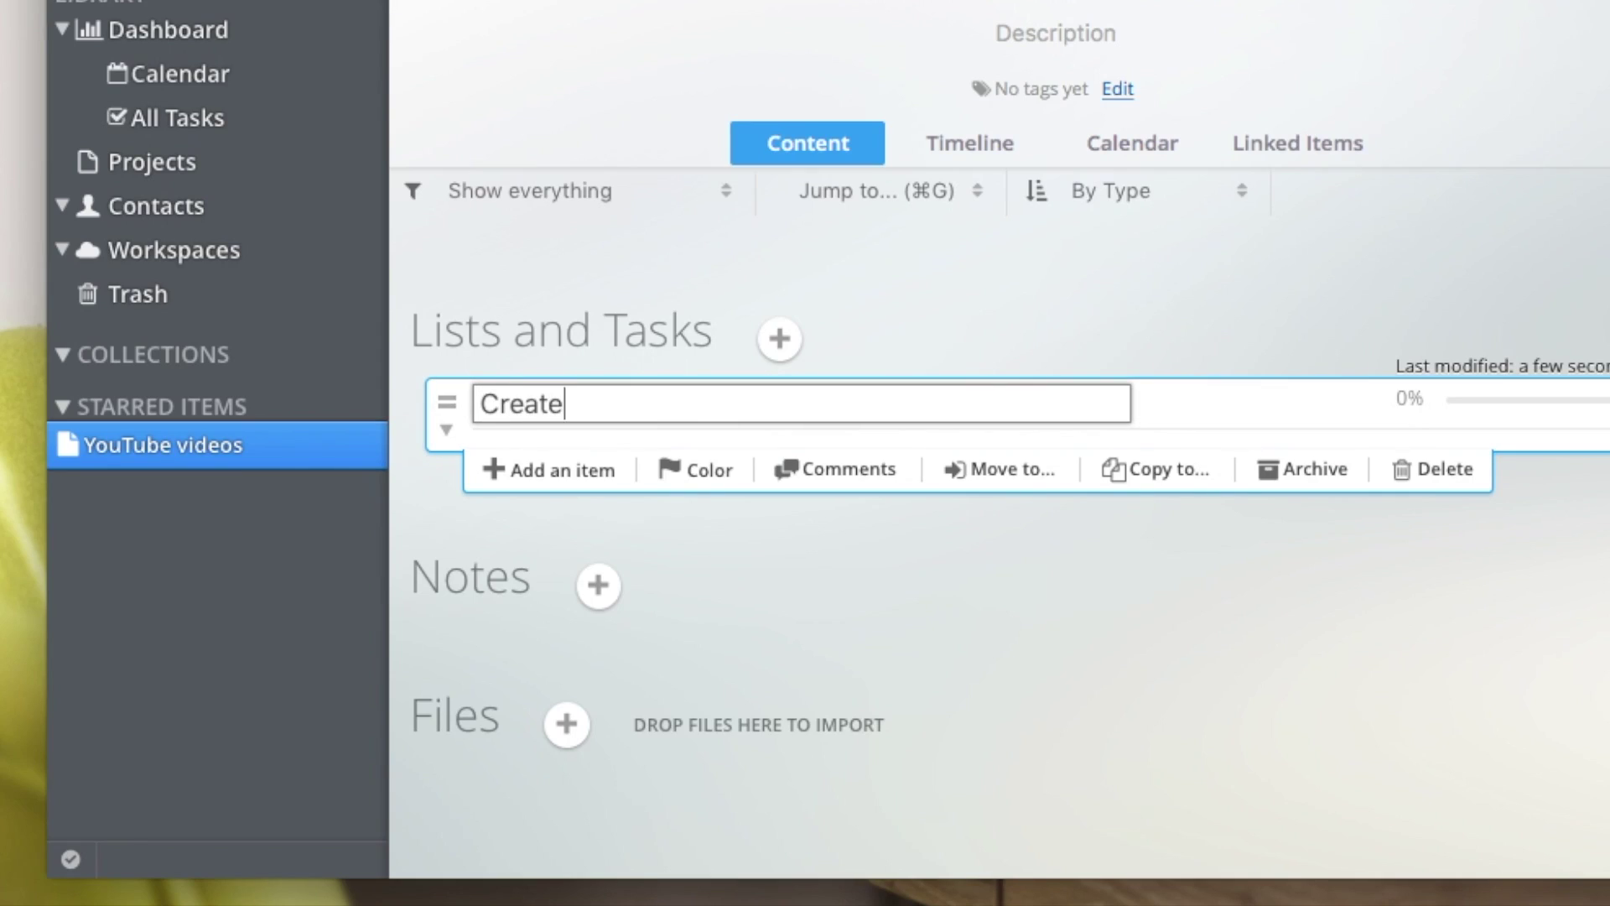
pyautogui.write(' these videos')
pyautogui.press('Return')
pyautogui.write('Film the Set')
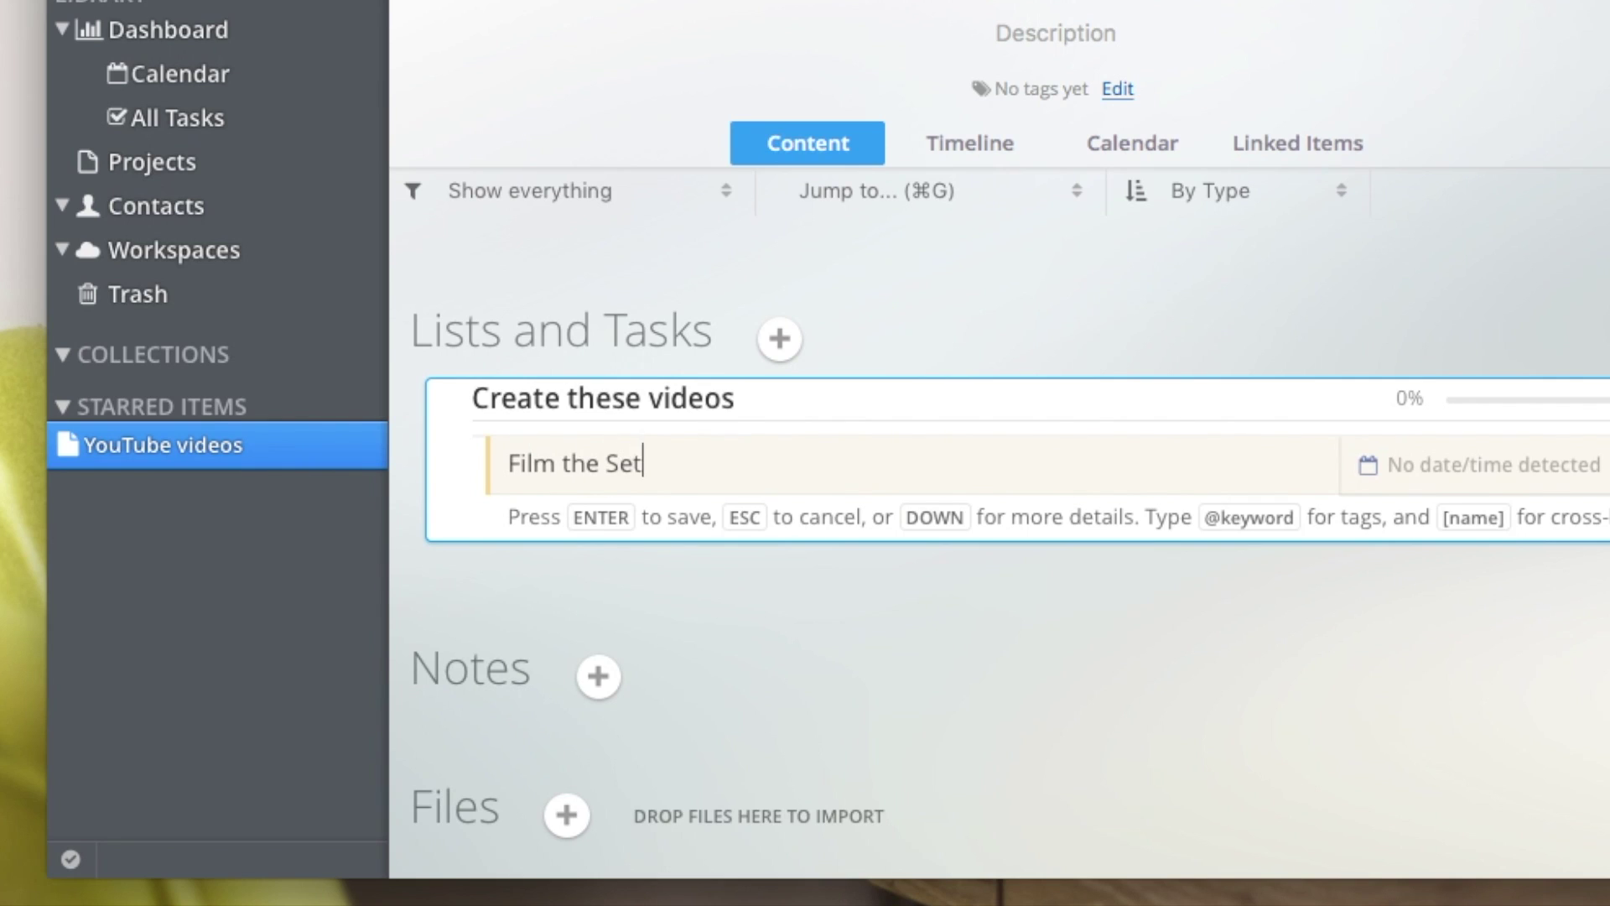
pyautogui.write('App review')
pyautogui.press('Return')
pyautogui.write('Check out D')
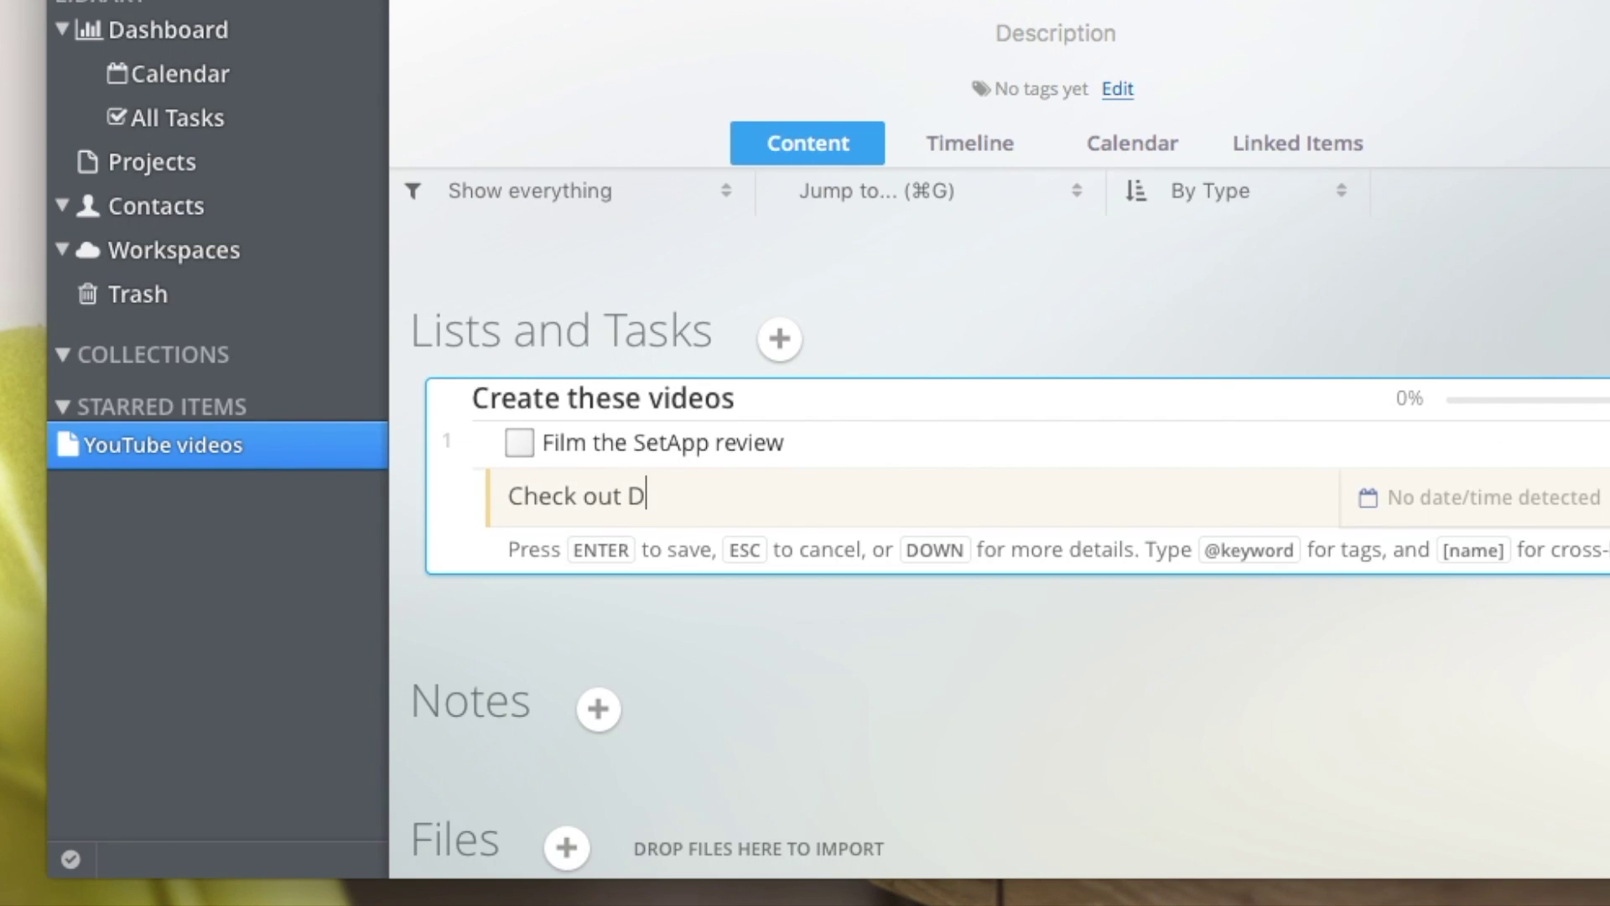
pyautogui.write('oo 2 app')
pyautogui.press('Return')
pyautogui.press('Escape')
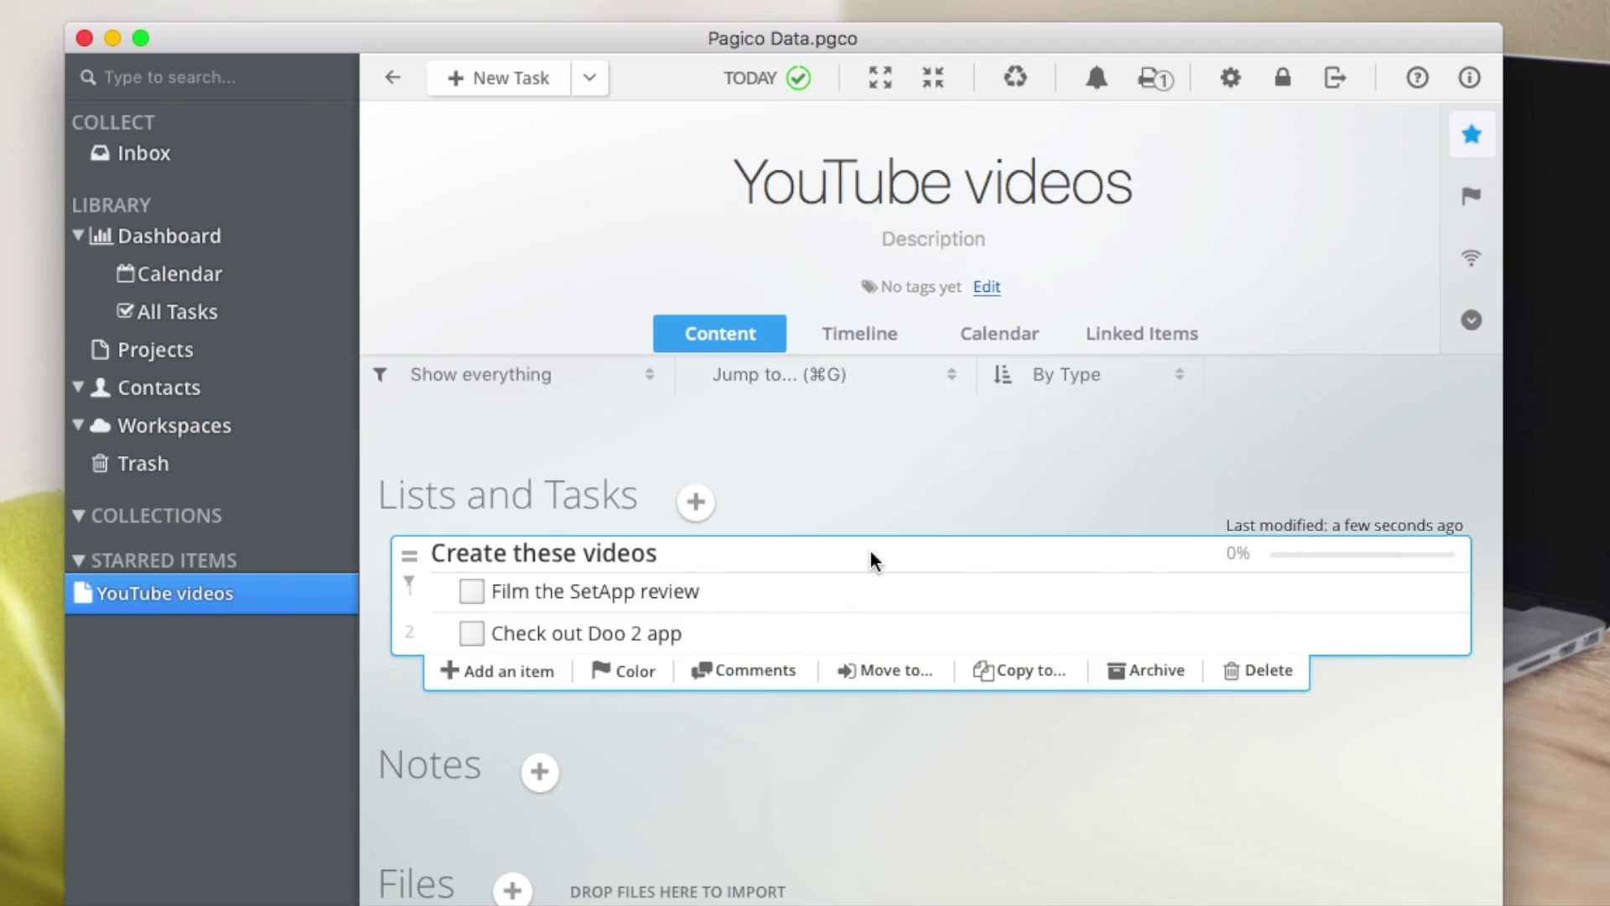
# - Date 'Film the SetApp review' from tomorrow to Wed, Apr 19
pyautogui.click(1254, 593)
pyautogui.click(1290, 602)
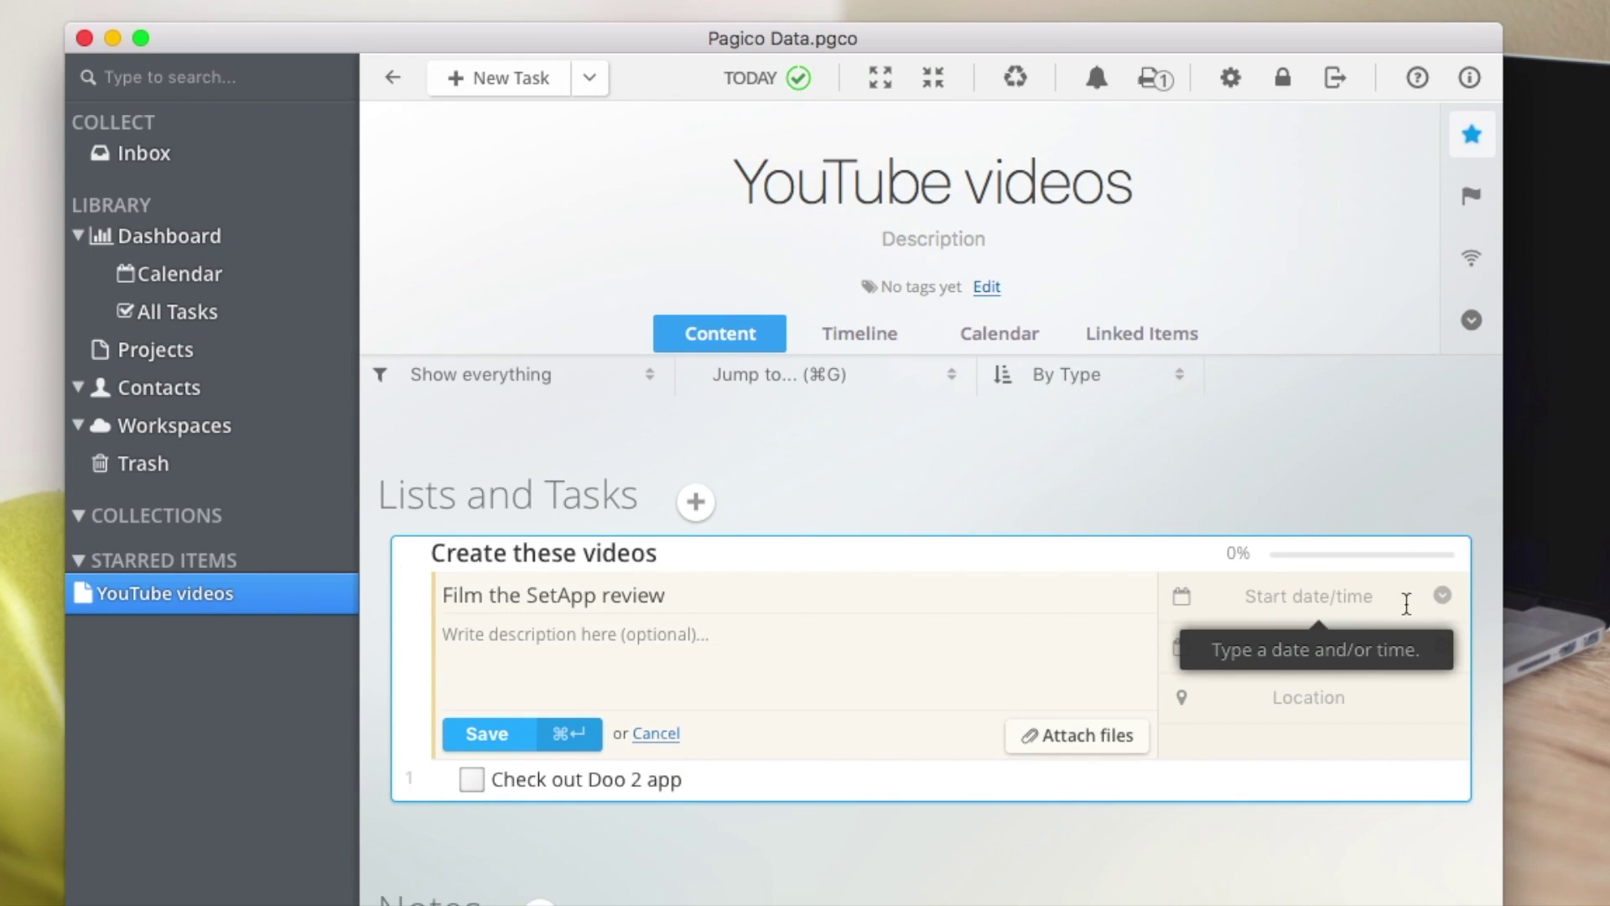
pyautogui.write('tomorr')
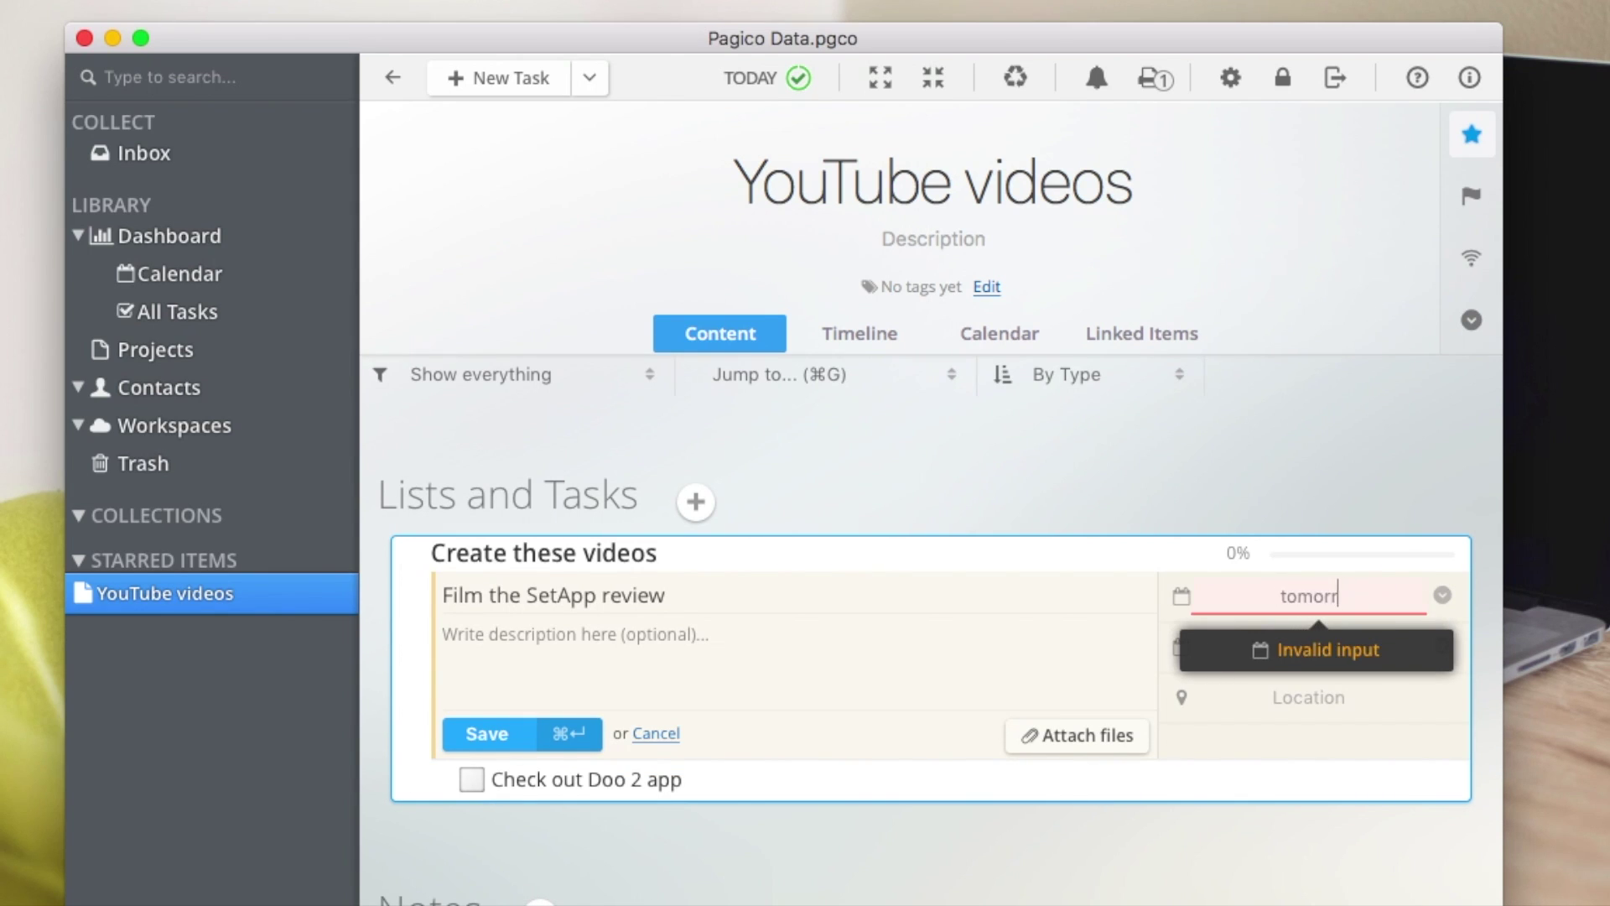
pyautogui.write('ow at 10am')
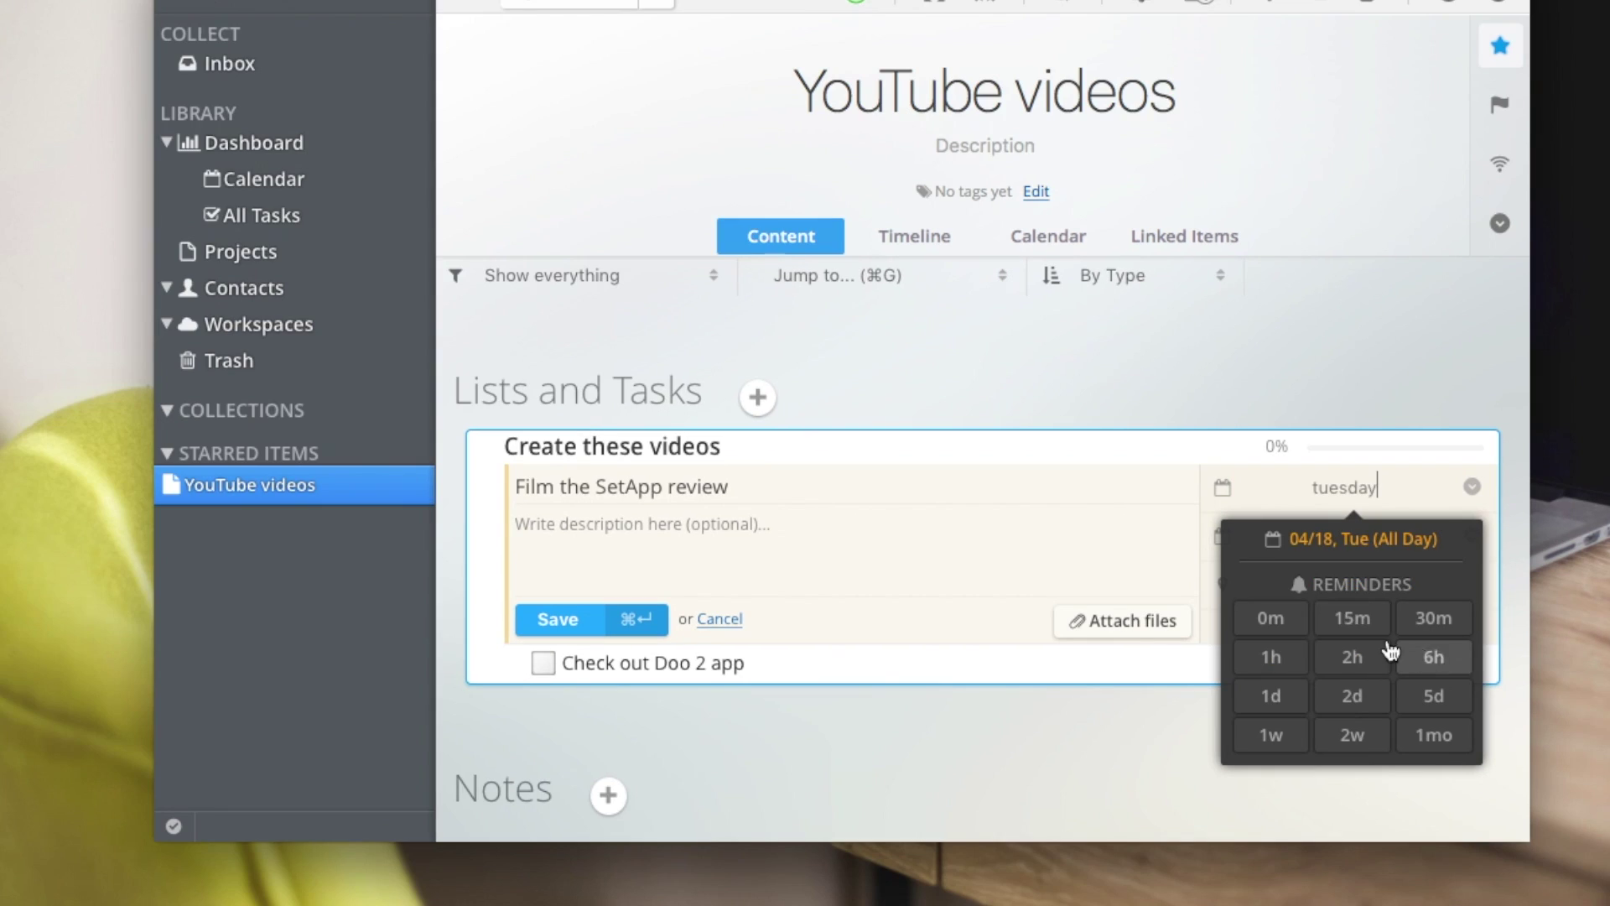
pyautogui.click(1366, 549)
pyautogui.write('wednesday')
pyautogui.press('Return')
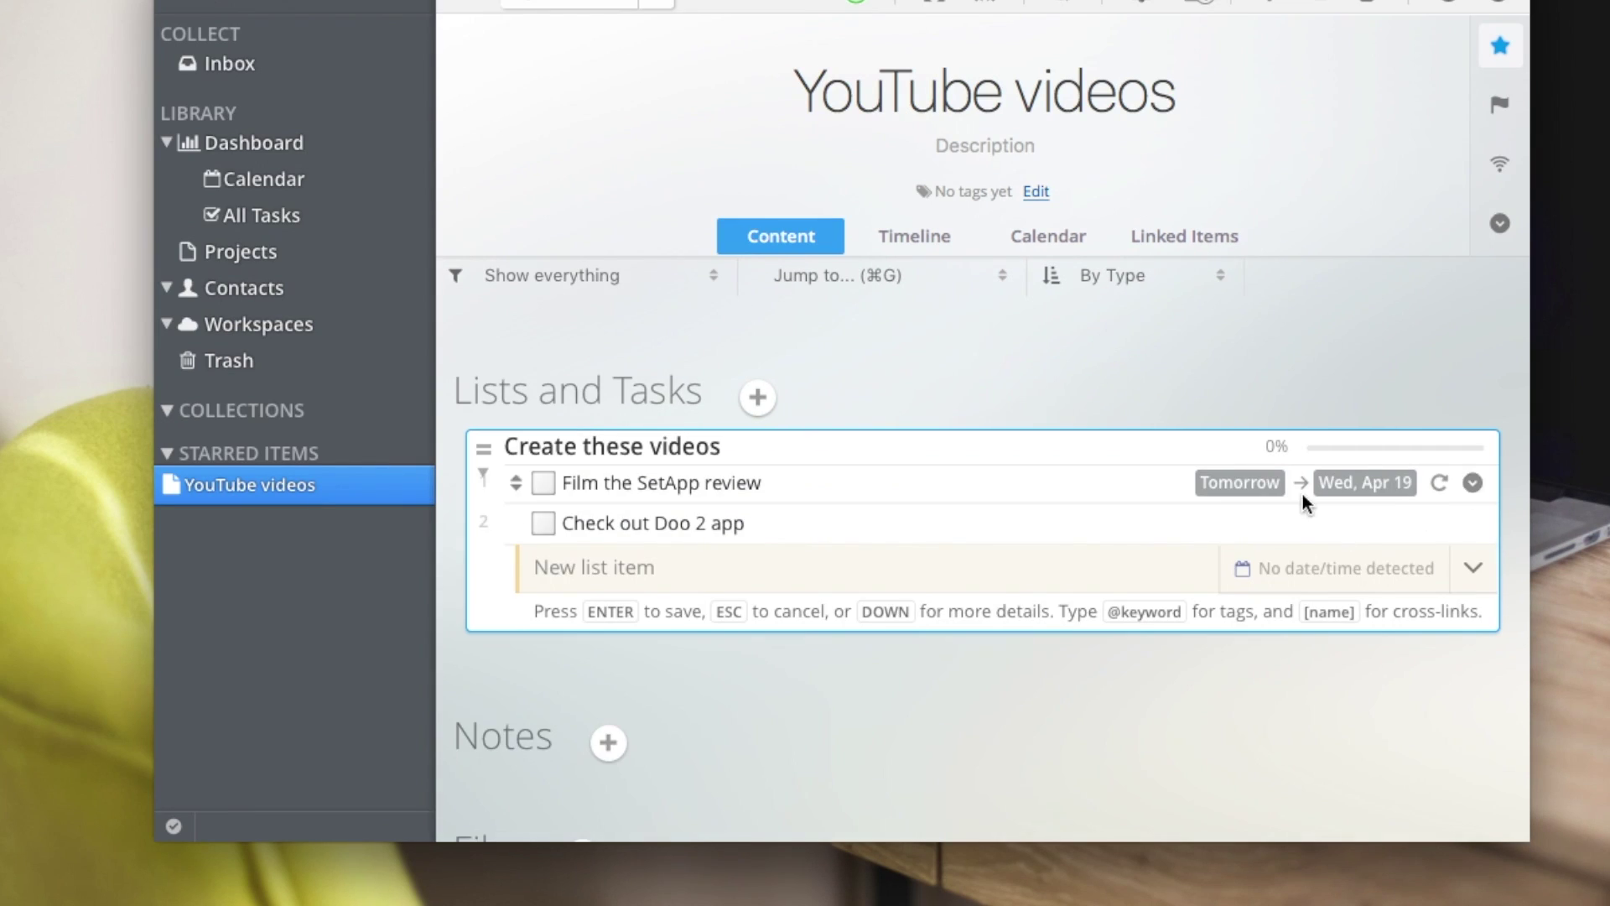
pyautogui.click(915, 236)
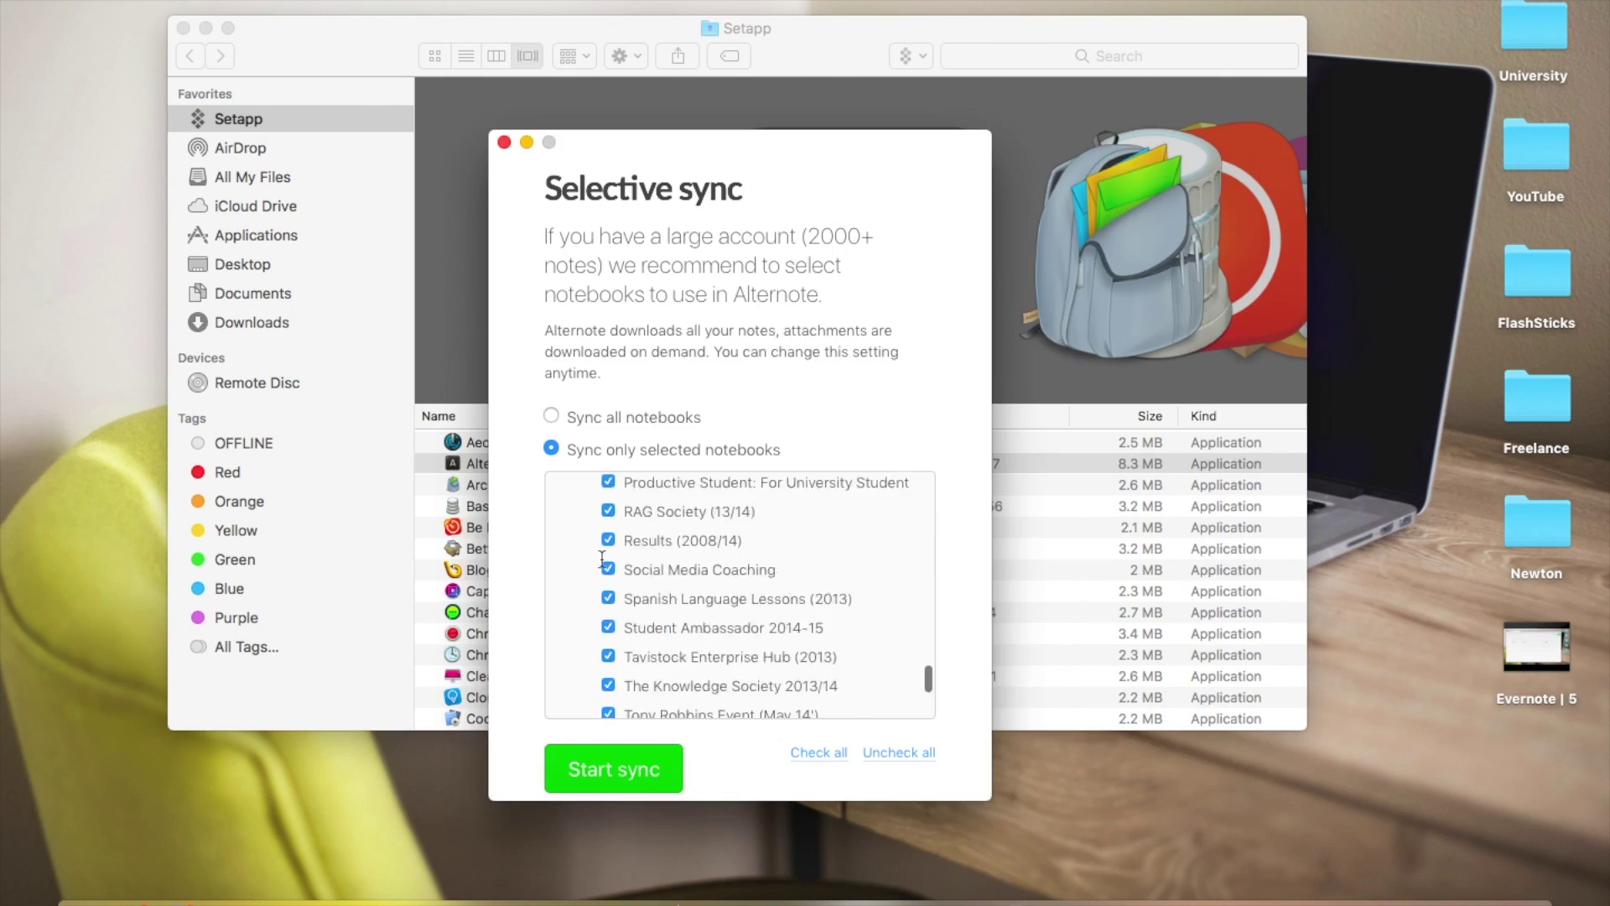
pyautogui.scroll(-5, 654, 592)
pyautogui.scroll(-3, 605, 655)
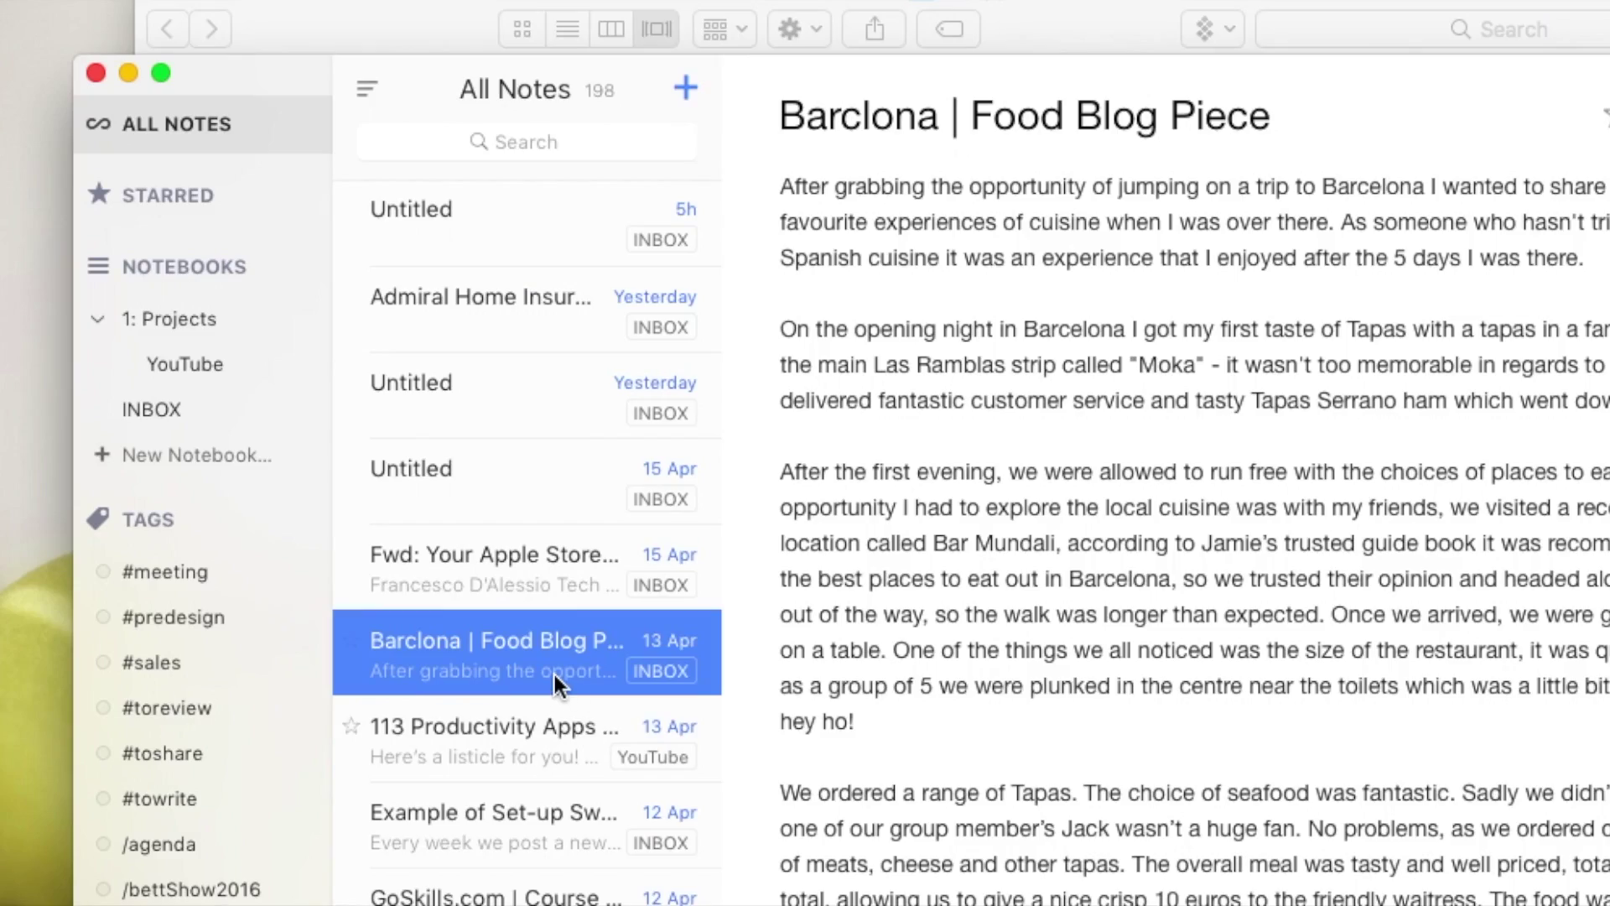
# - Give the Barcelona food blog note larger text and the dark Night theme
pyautogui.rightClick(459, 498)
pyautogui.moveTo(623, 736)
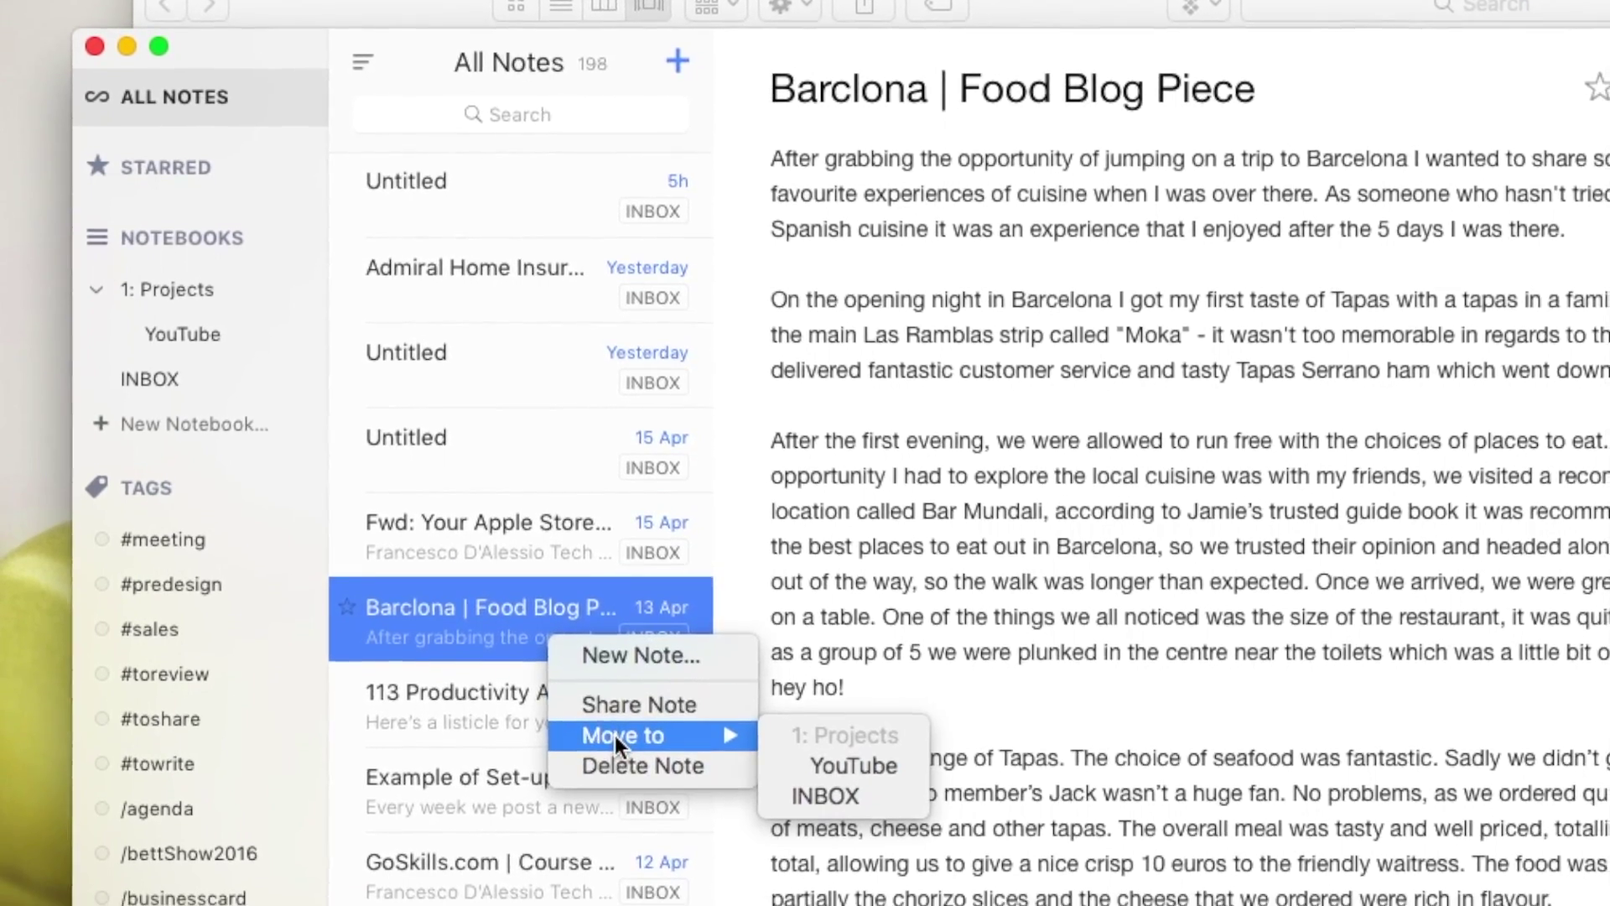
pyautogui.click(543, 517)
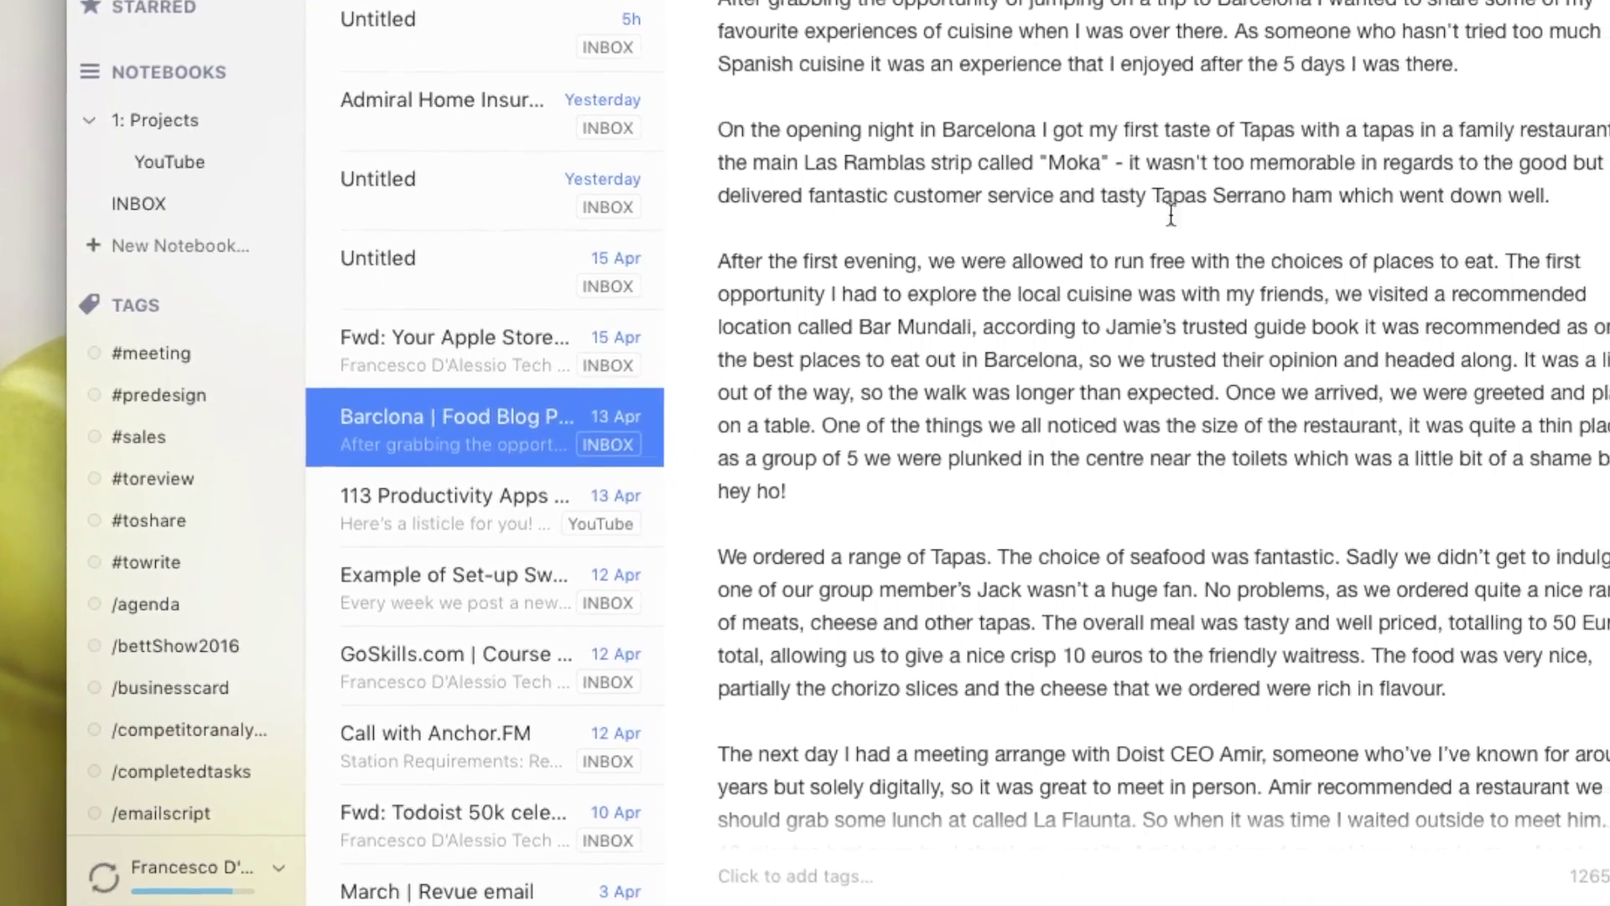
pyautogui.press('super+3')
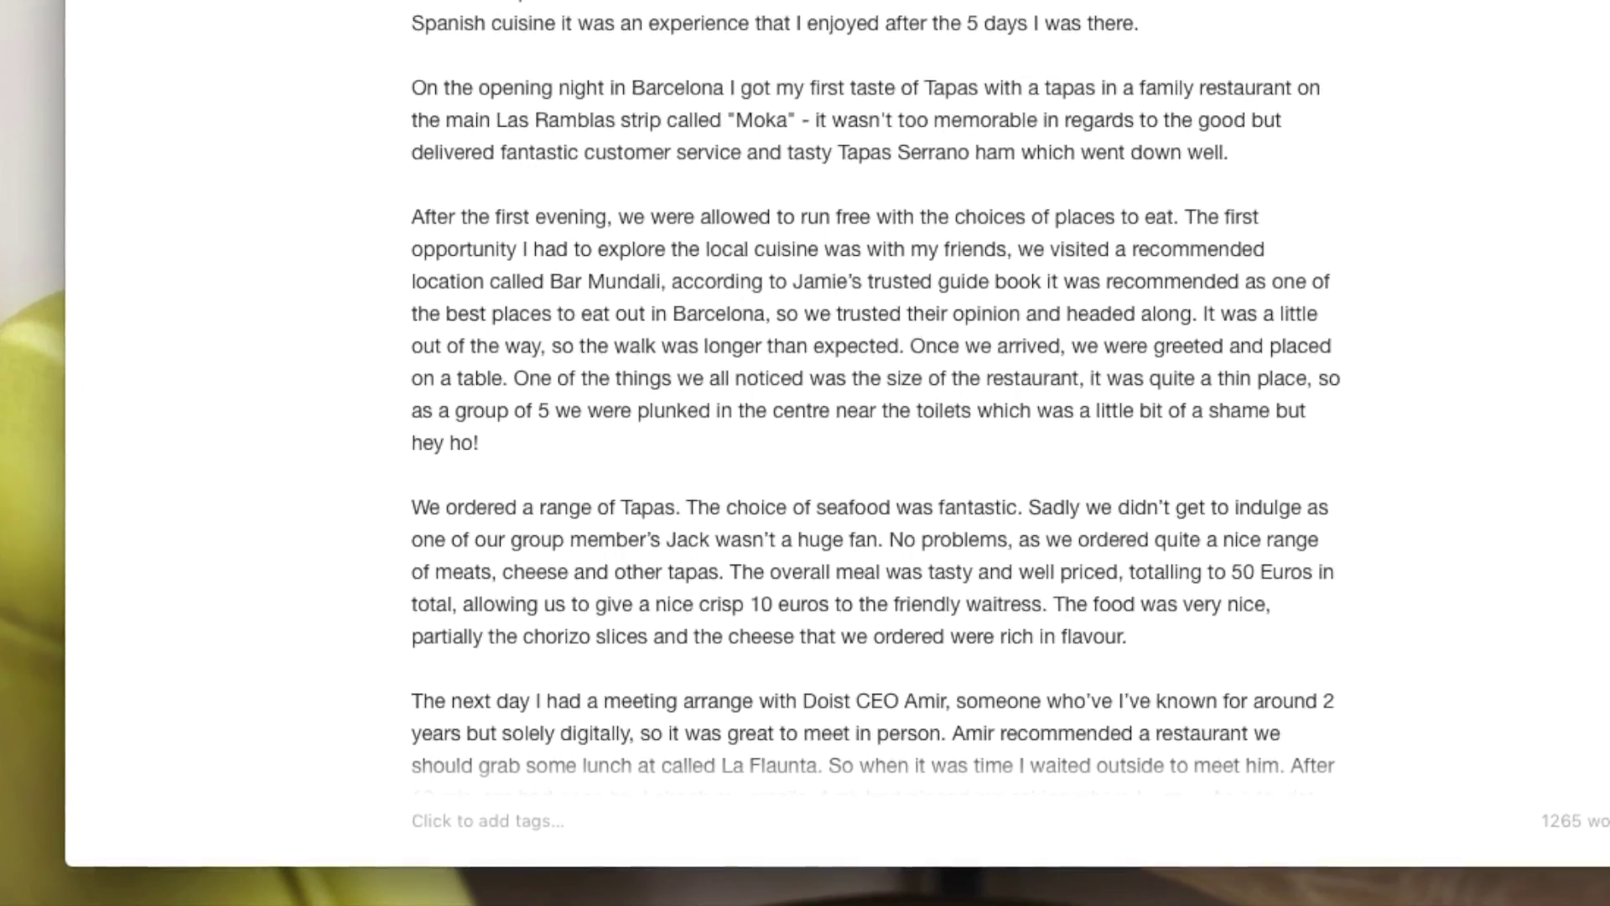
pyautogui.click(1443, 161)
pyautogui.click(1385, 165)
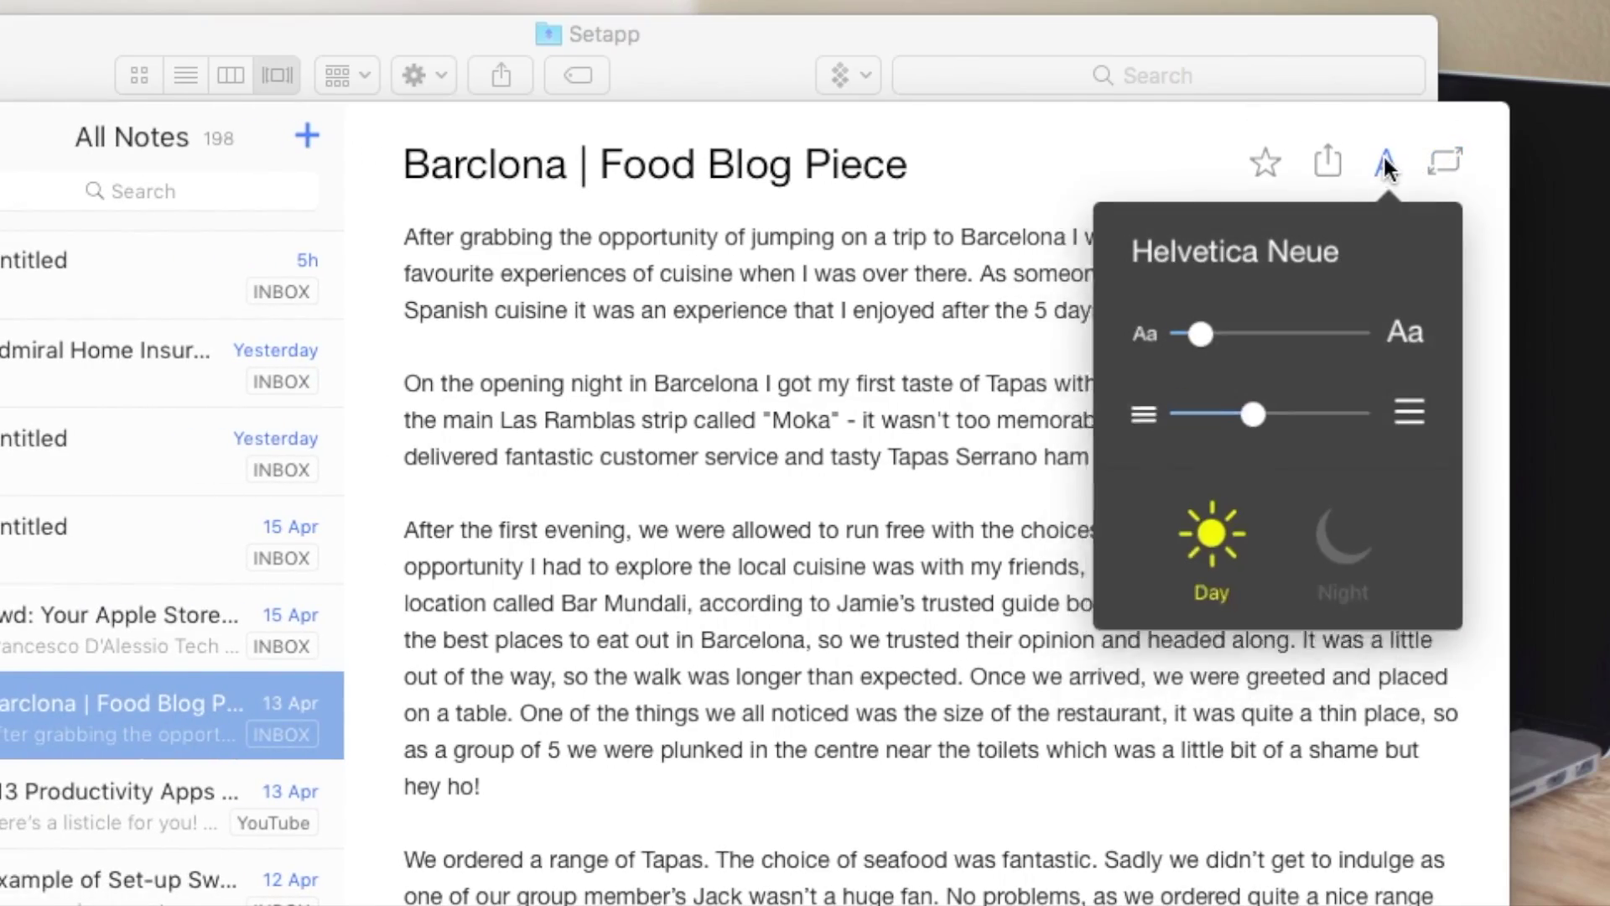
pyautogui.moveTo(1184, 348)
pyautogui.mouseDown()
pyautogui.moveTo(1227, 358)
pyautogui.moveTo(1136, 246)
pyautogui.mouseUp()
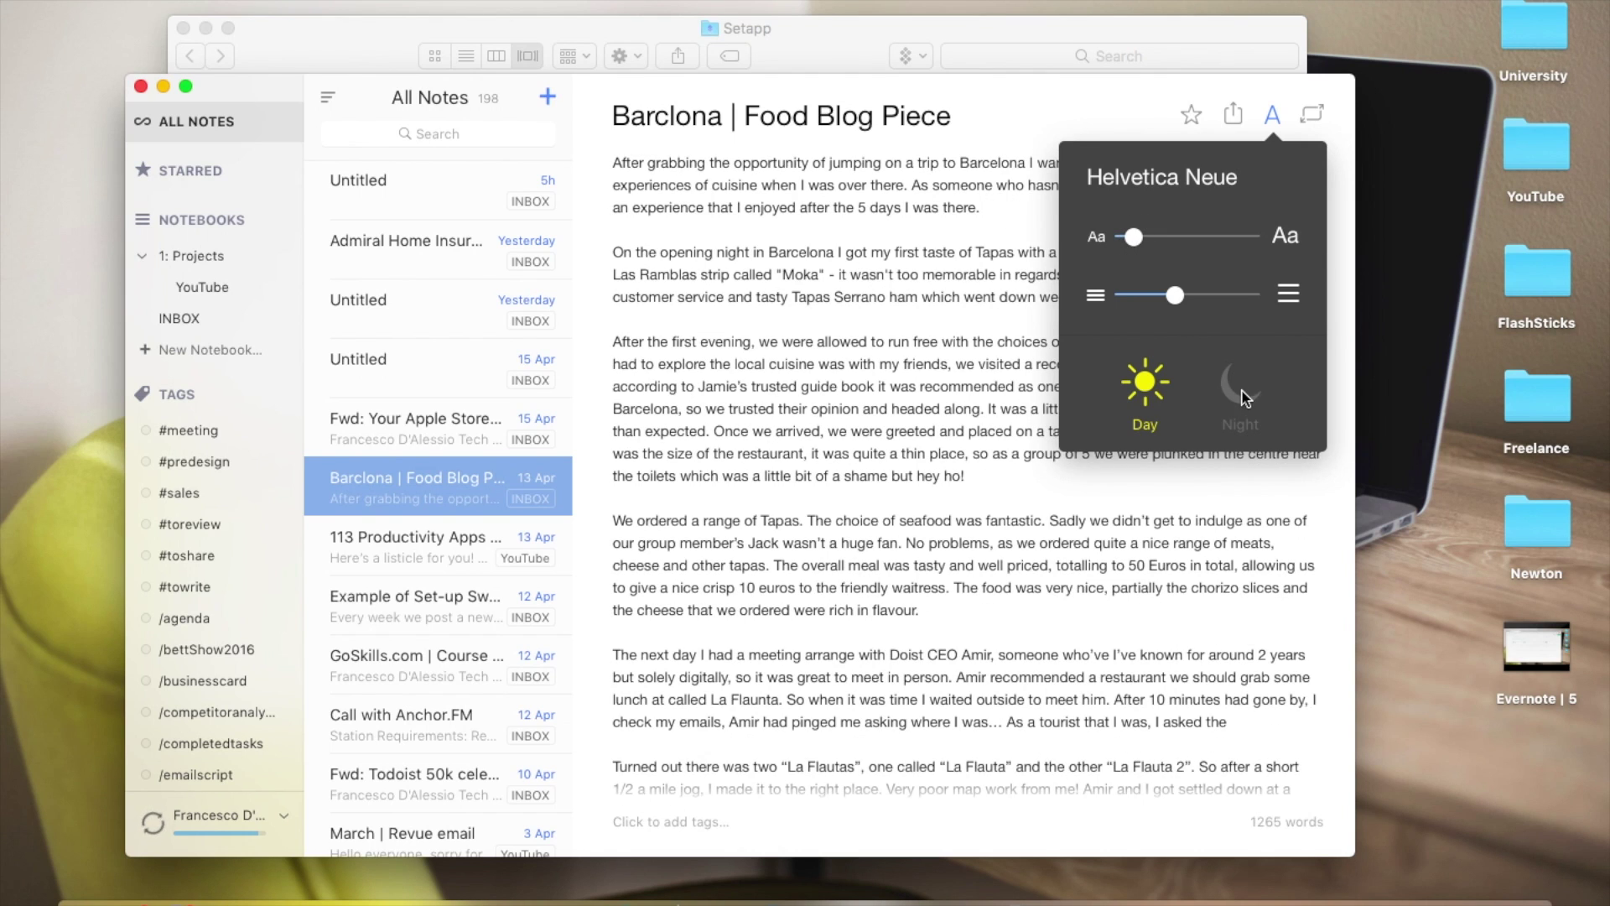
pyautogui.click(1239, 390)
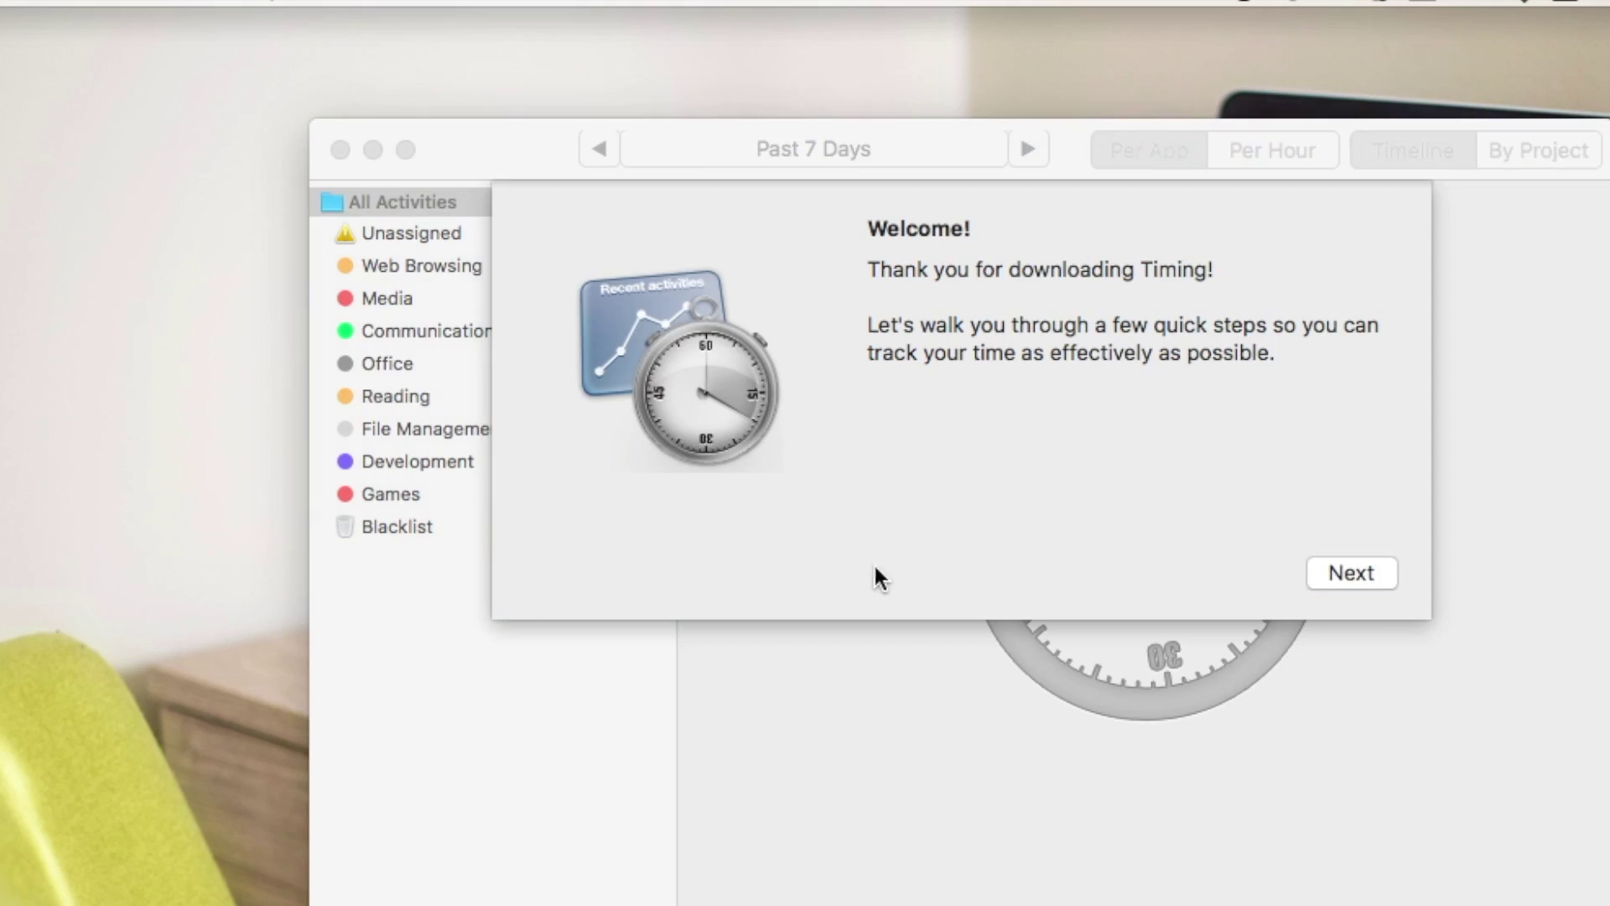
# - Finish Timing's first-run welcome walkthrough
pyautogui.click(1353, 576)
pyautogui.click(1337, 571)
pyautogui.click(1338, 580)
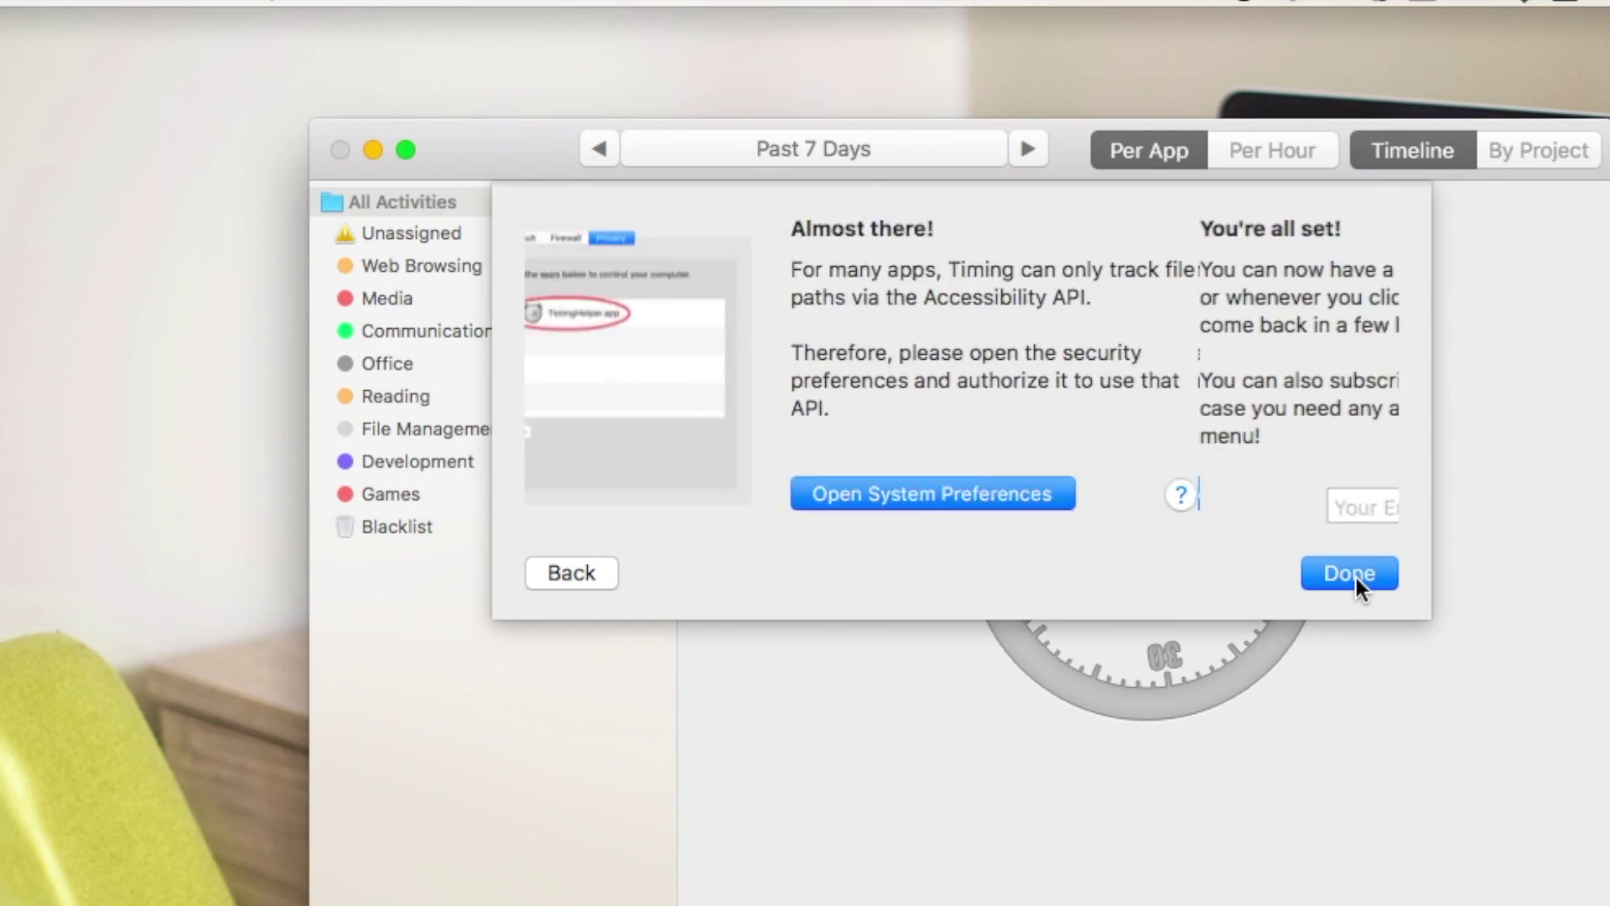
pyautogui.click(1356, 577)
# - View Web Browsing and Games activity per hour for 18–25 Apr 2017
pyautogui.click(398, 233)
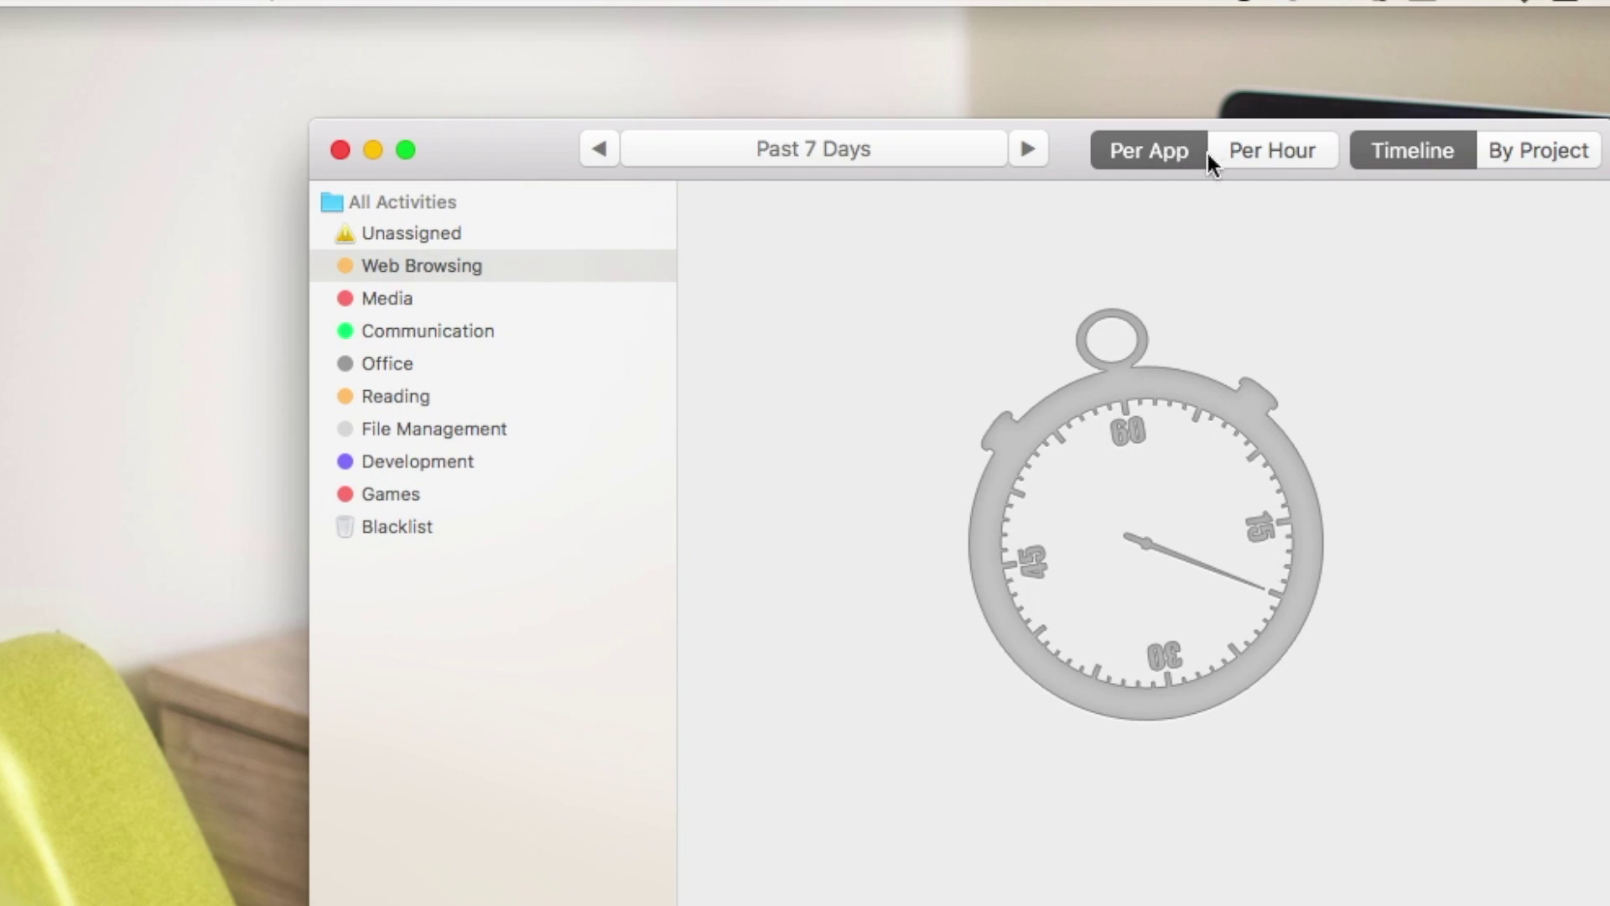
pyautogui.click(1290, 148)
pyautogui.click(1027, 149)
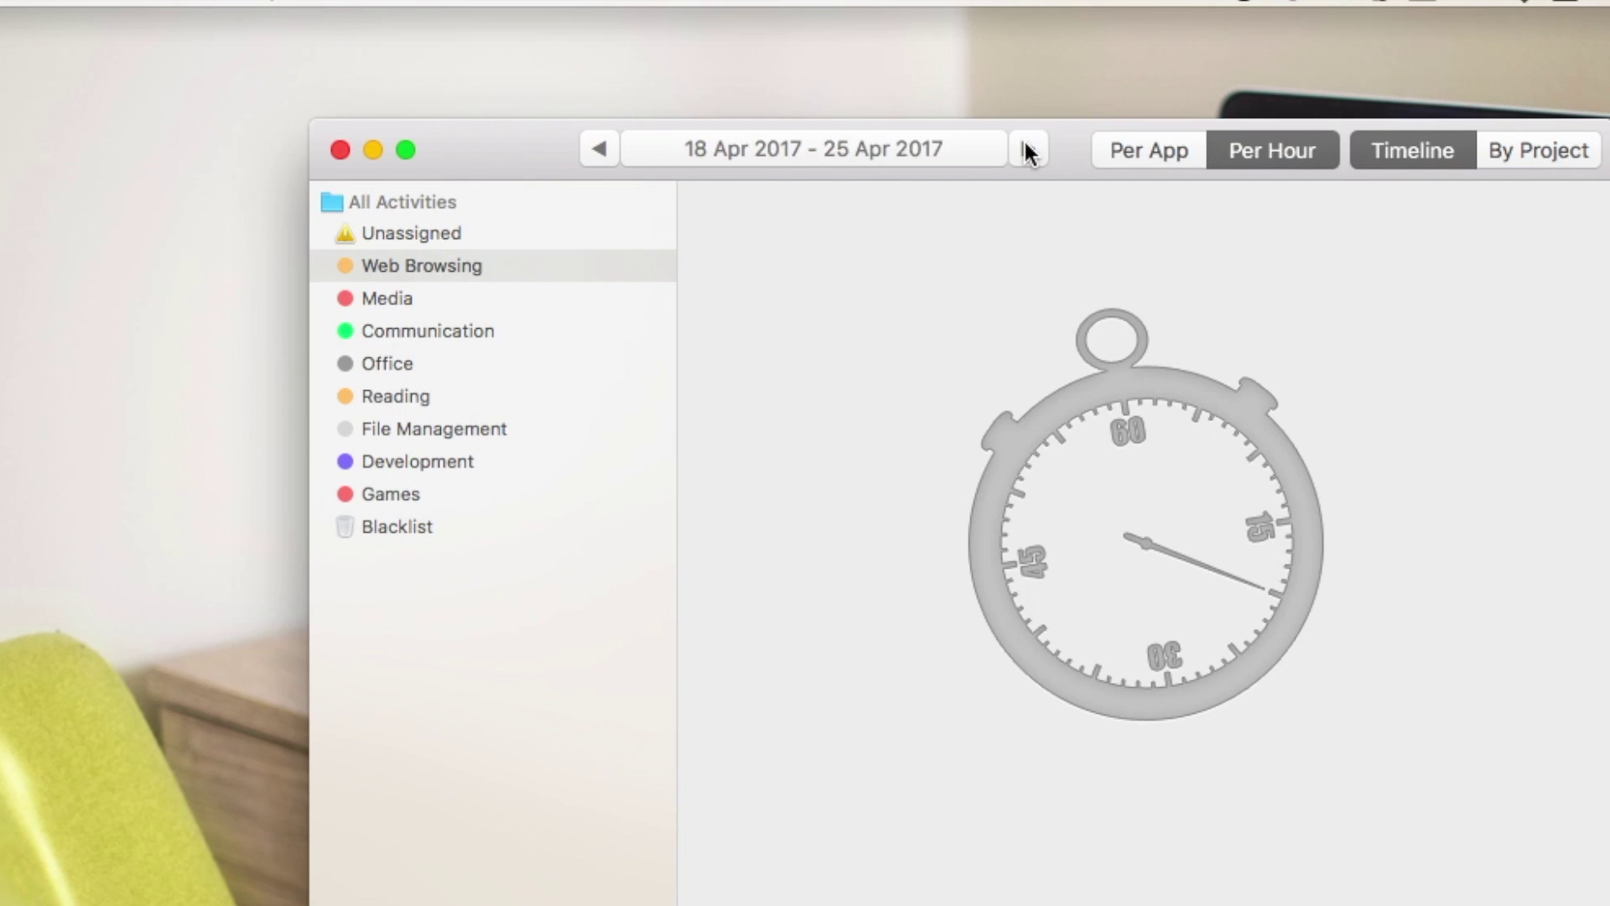
pyautogui.click(436, 484)
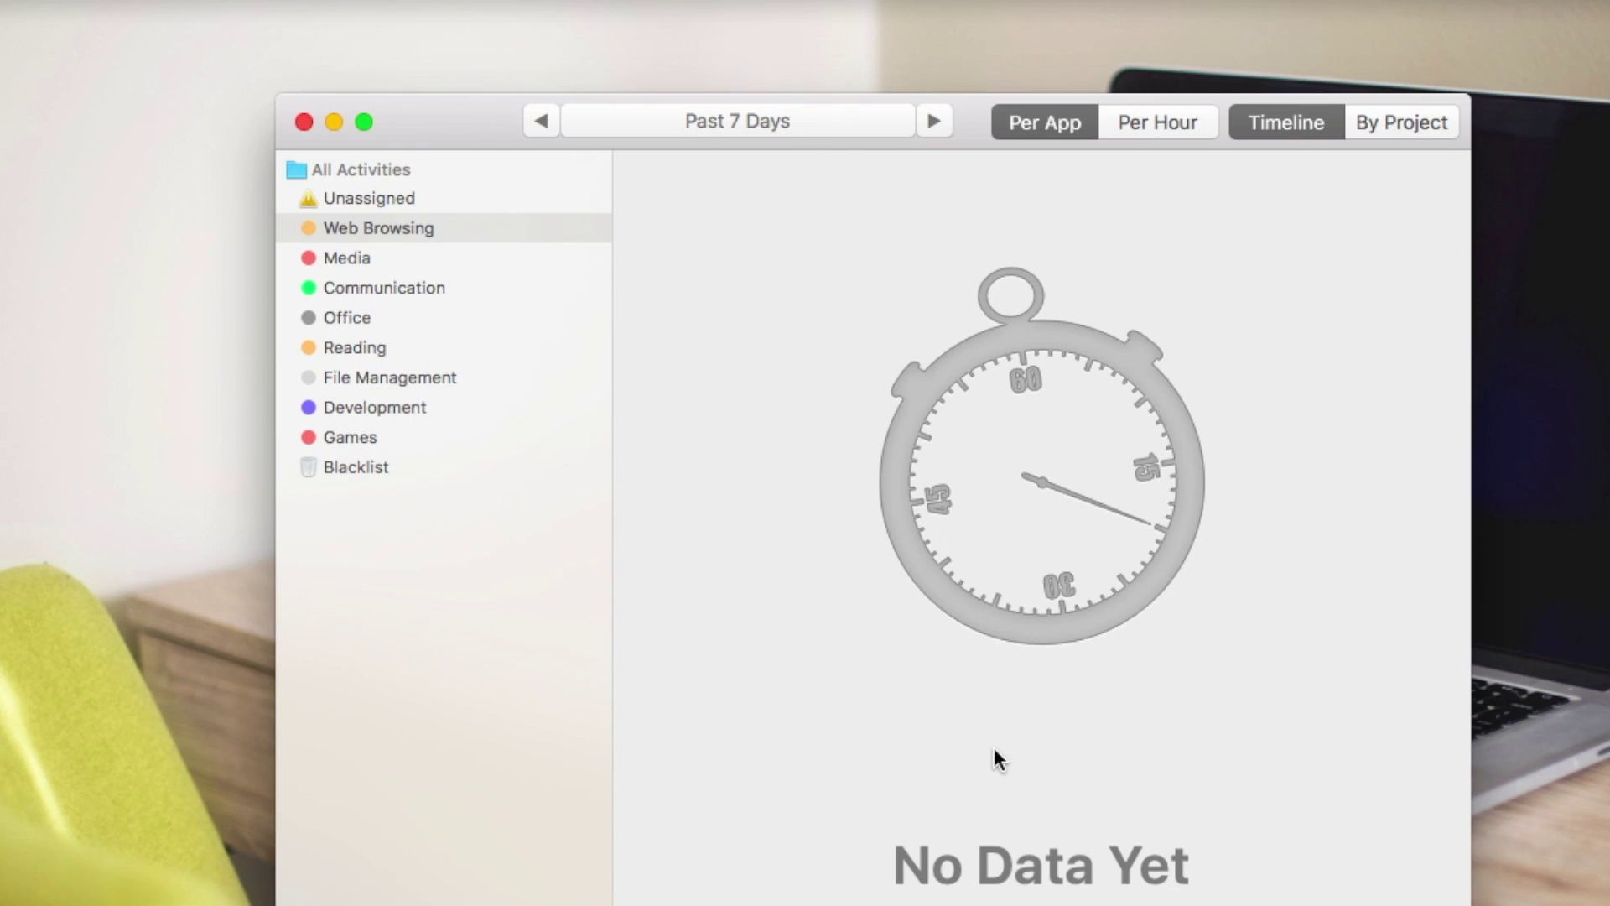
pyautogui.click(1173, 124)
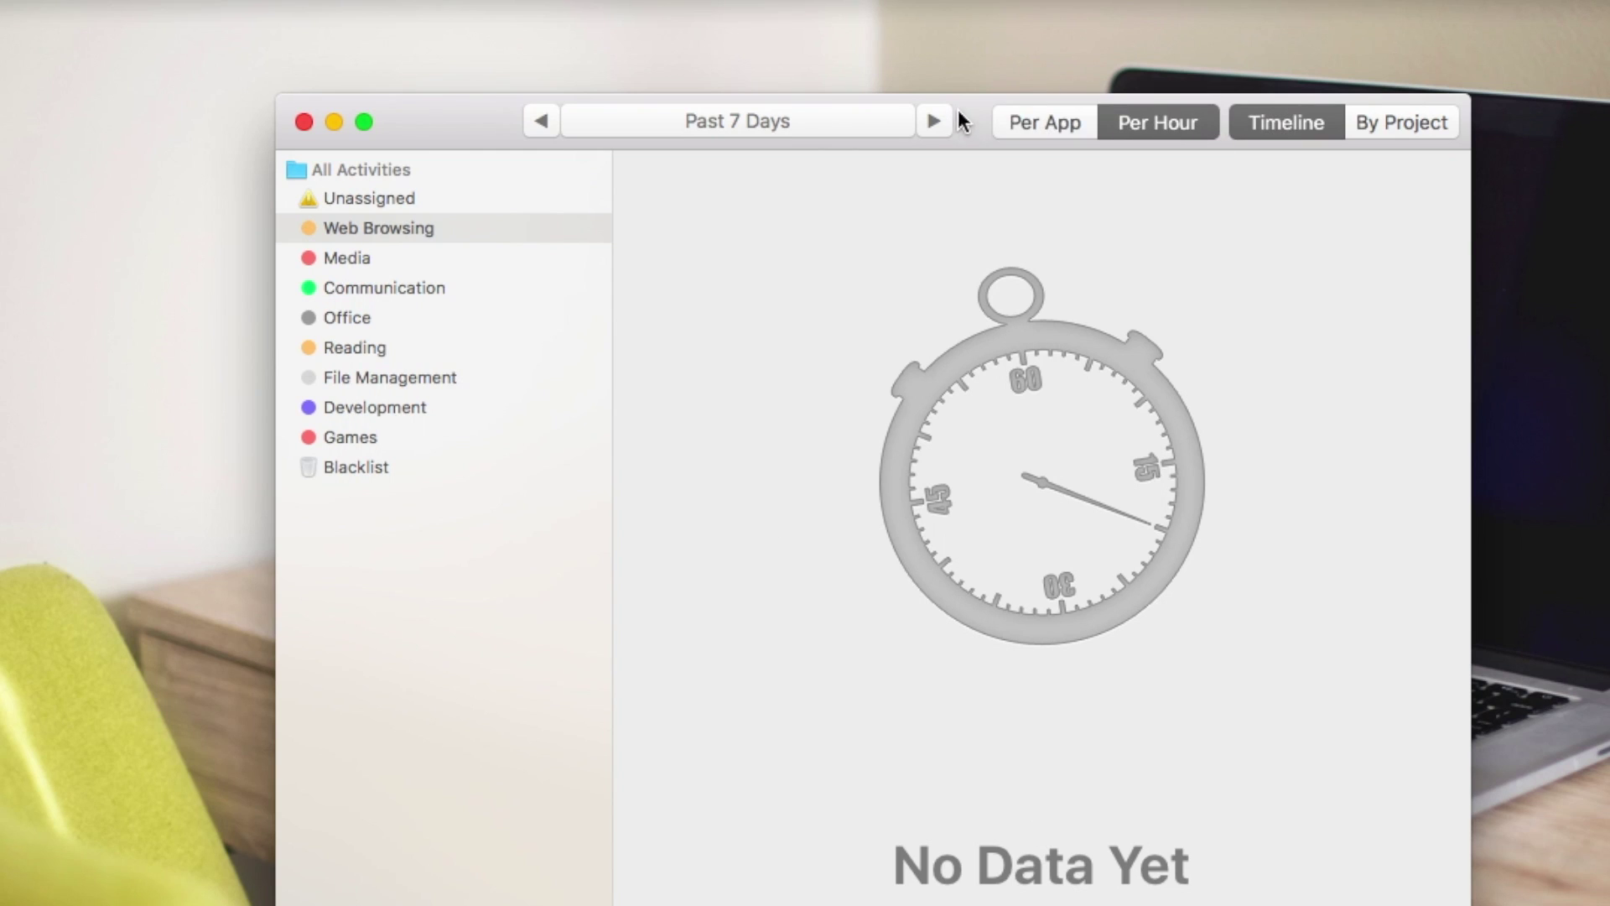
pyautogui.click(936, 122)
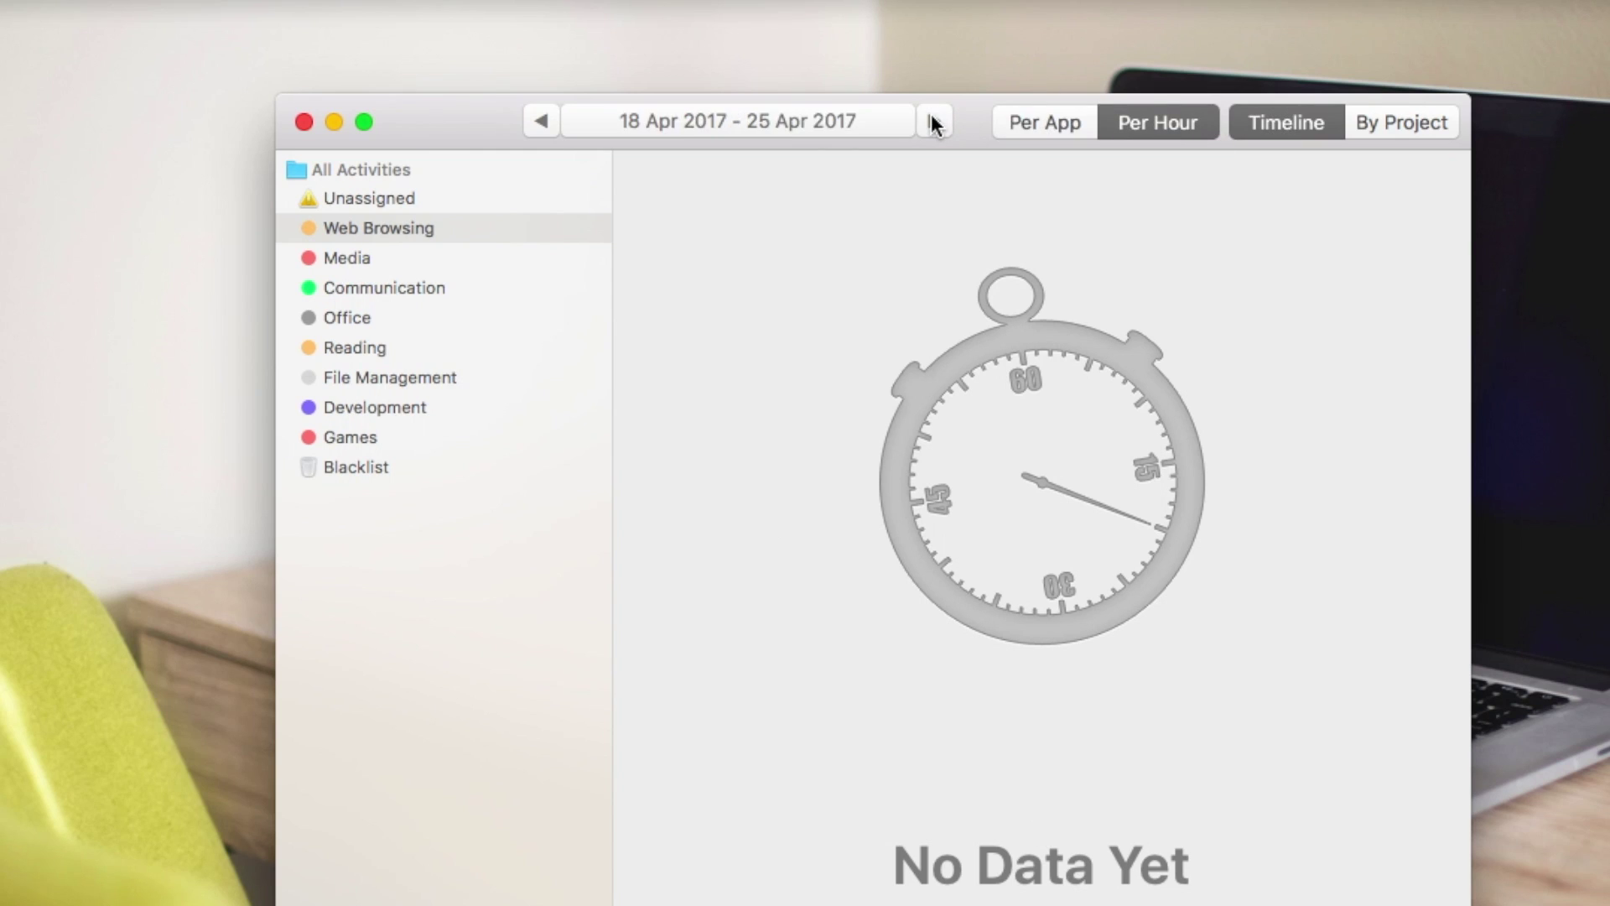
pyautogui.click(392, 434)
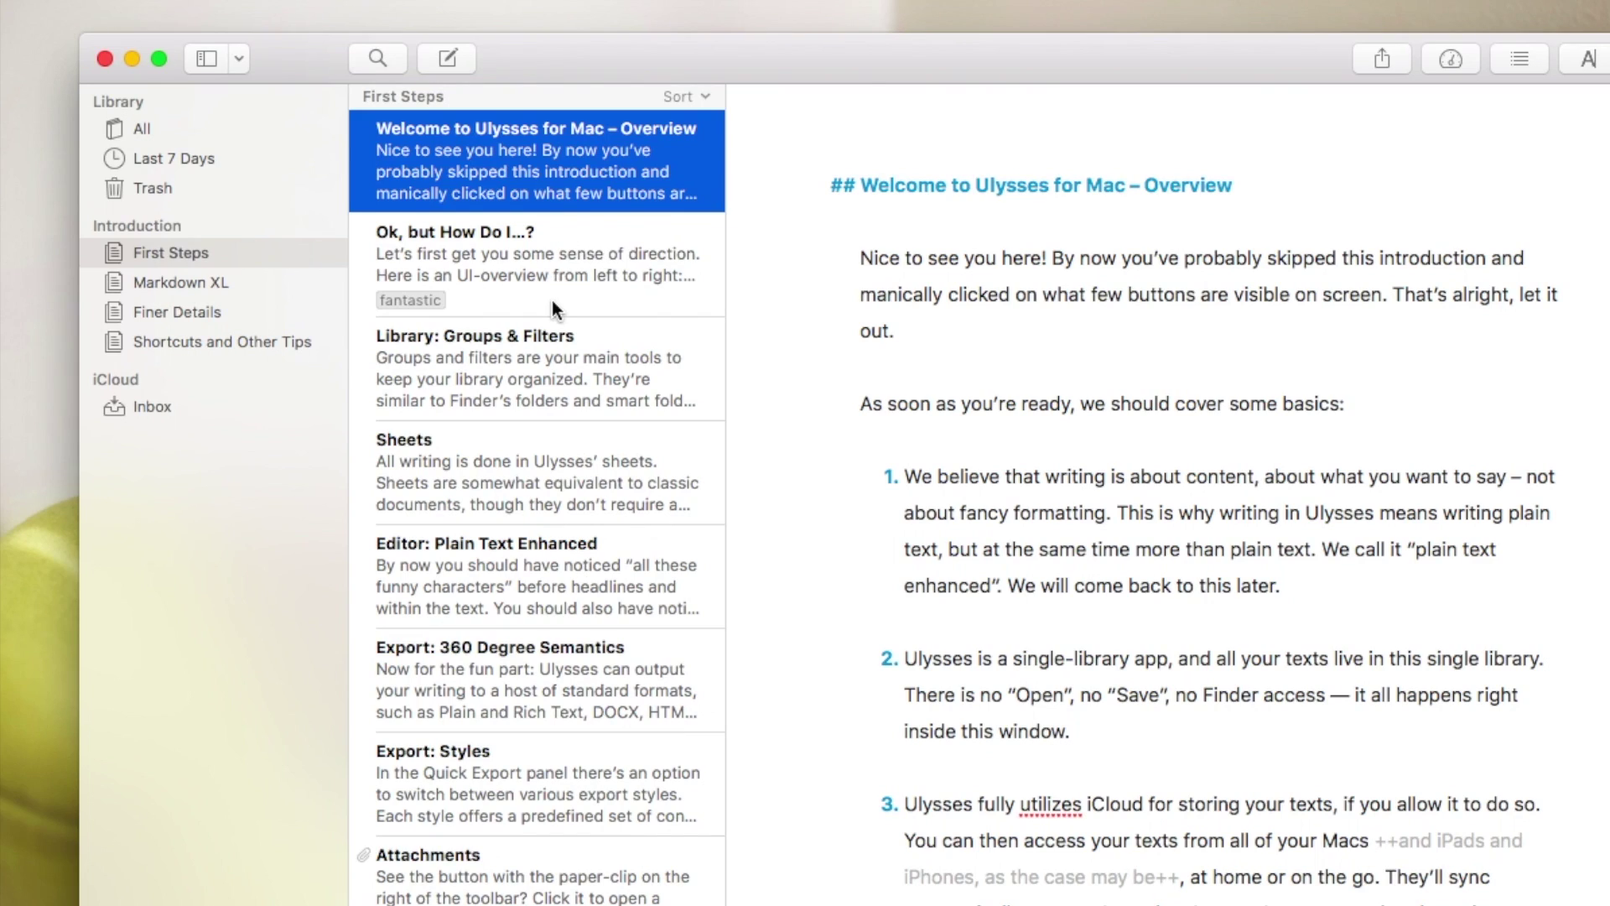
# - Browse the Ulysses First Steps sheets, starting with the interface overview
pyautogui.click(555, 301)
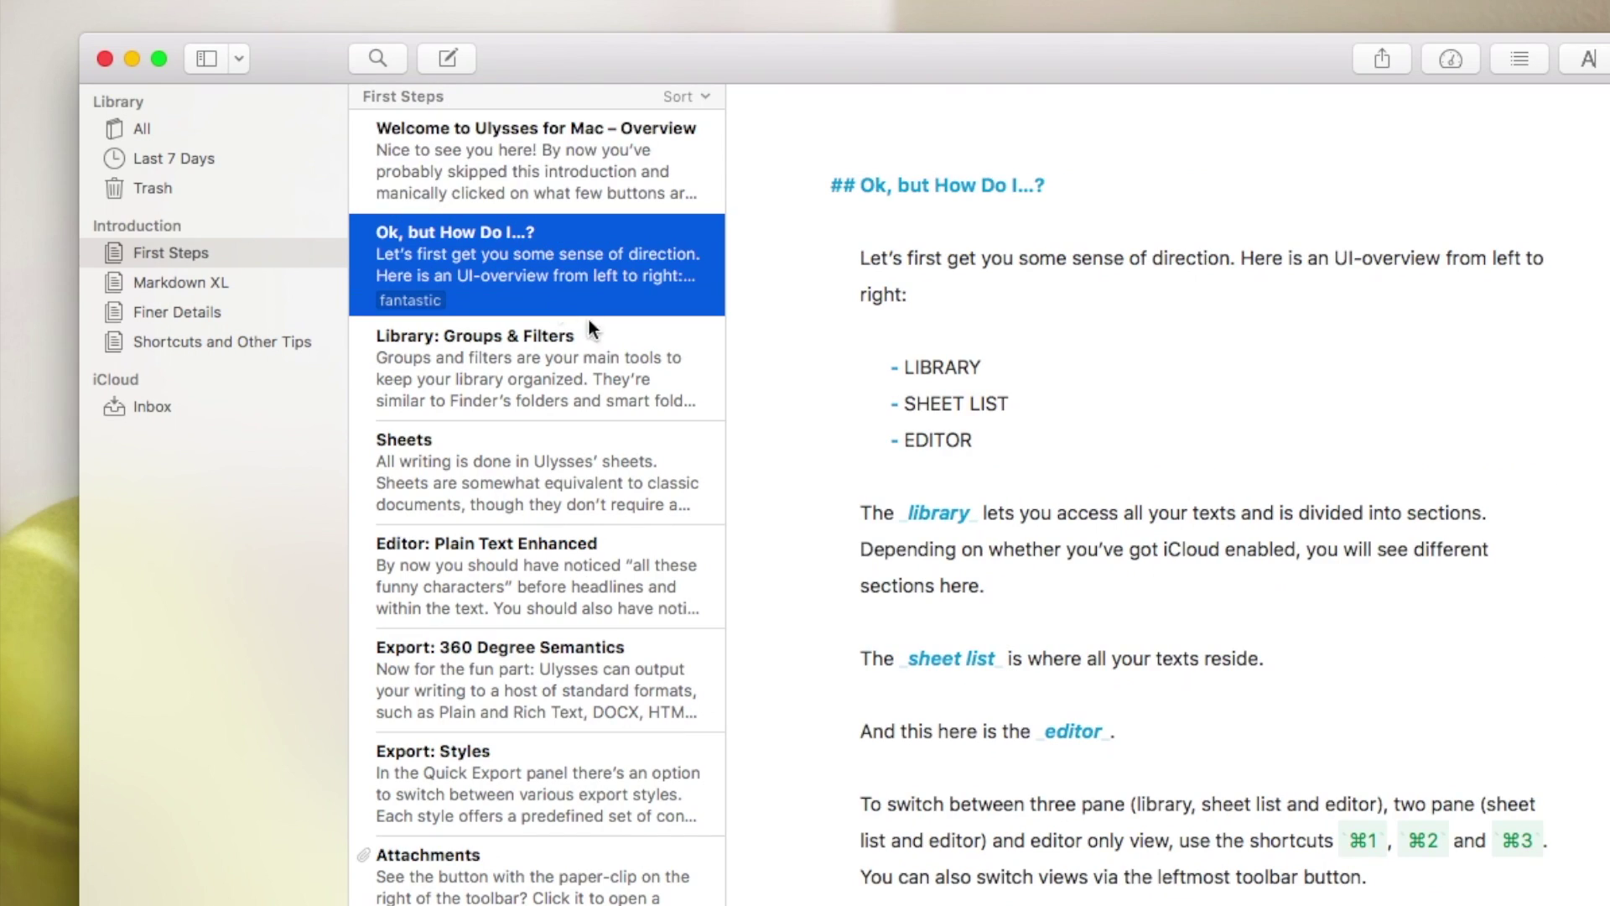
pyautogui.click(1087, 375)
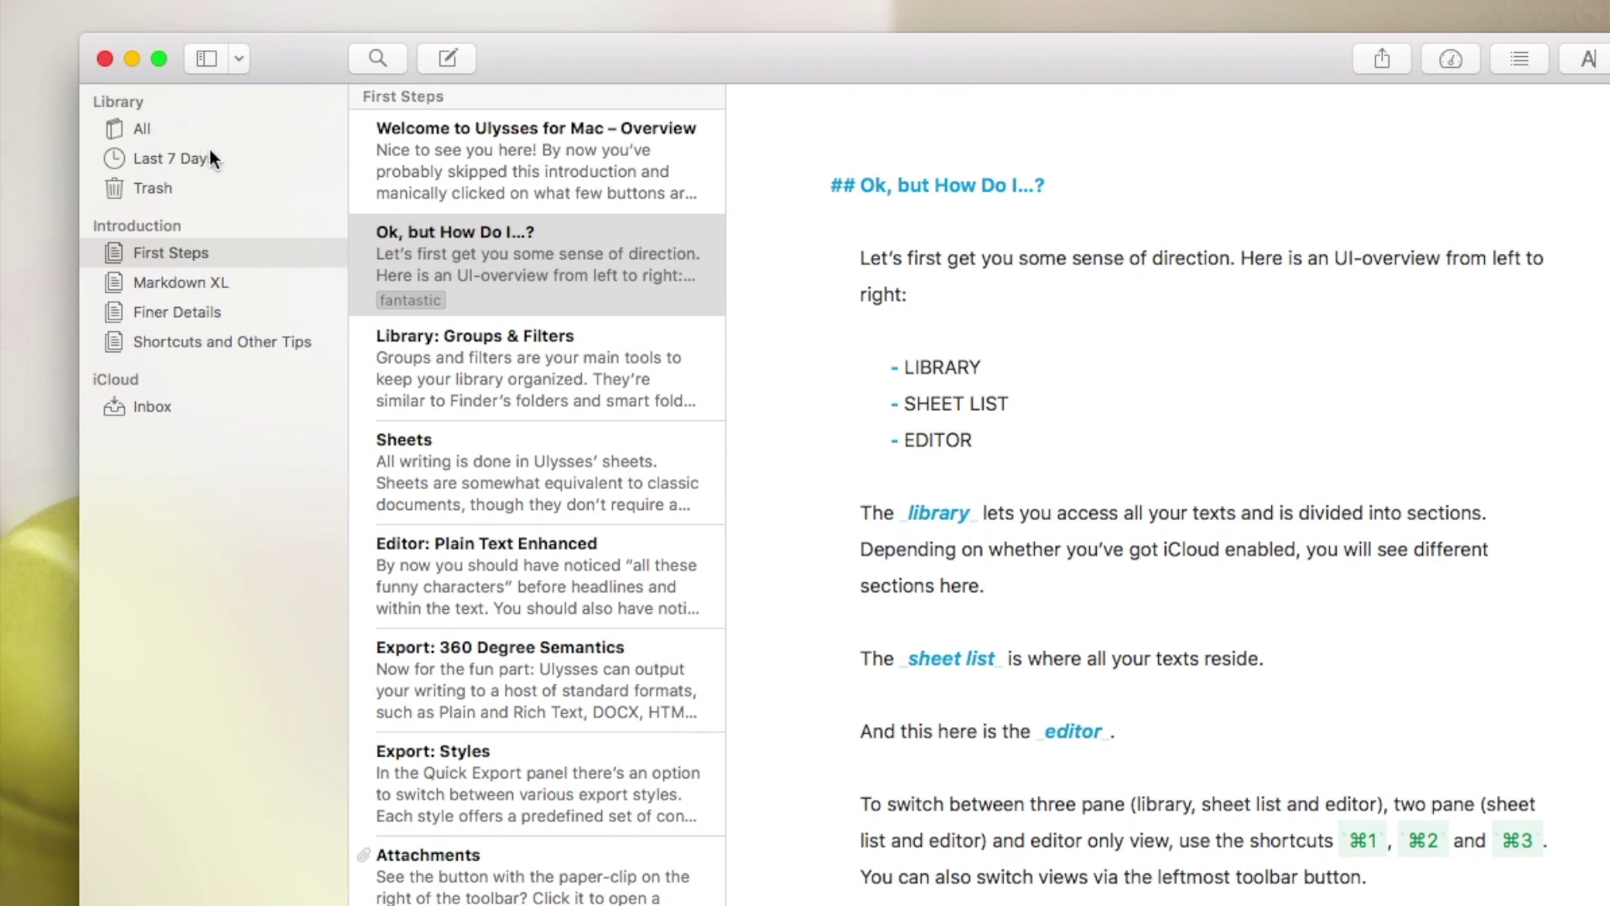
pyautogui.click(164, 126)
pyautogui.click(169, 254)
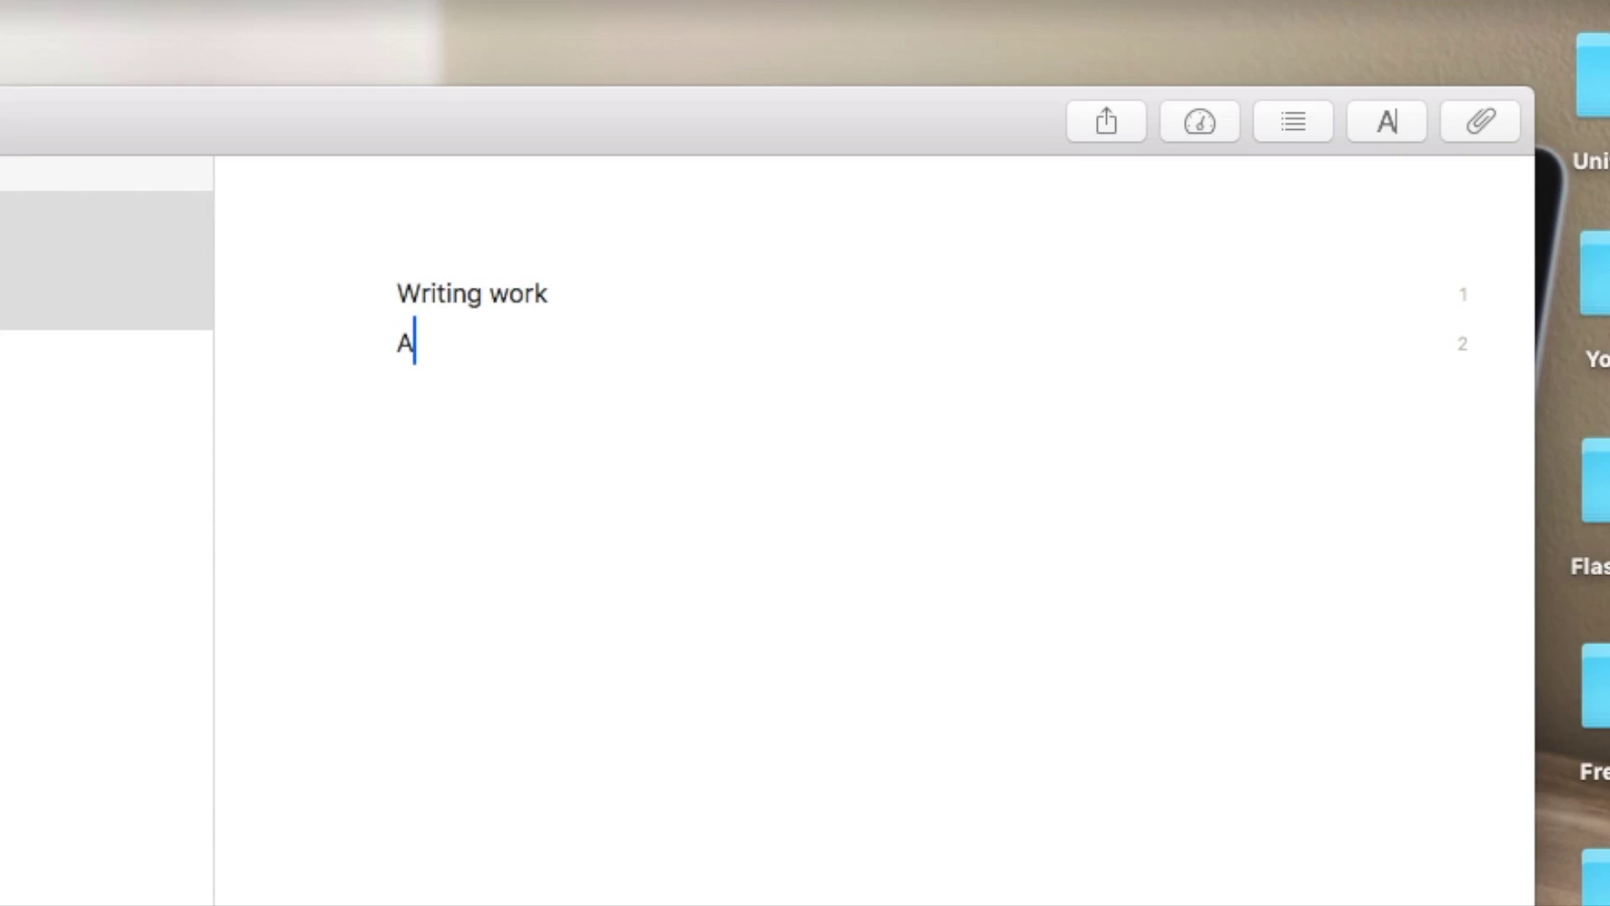
pyautogui.write('wesome')
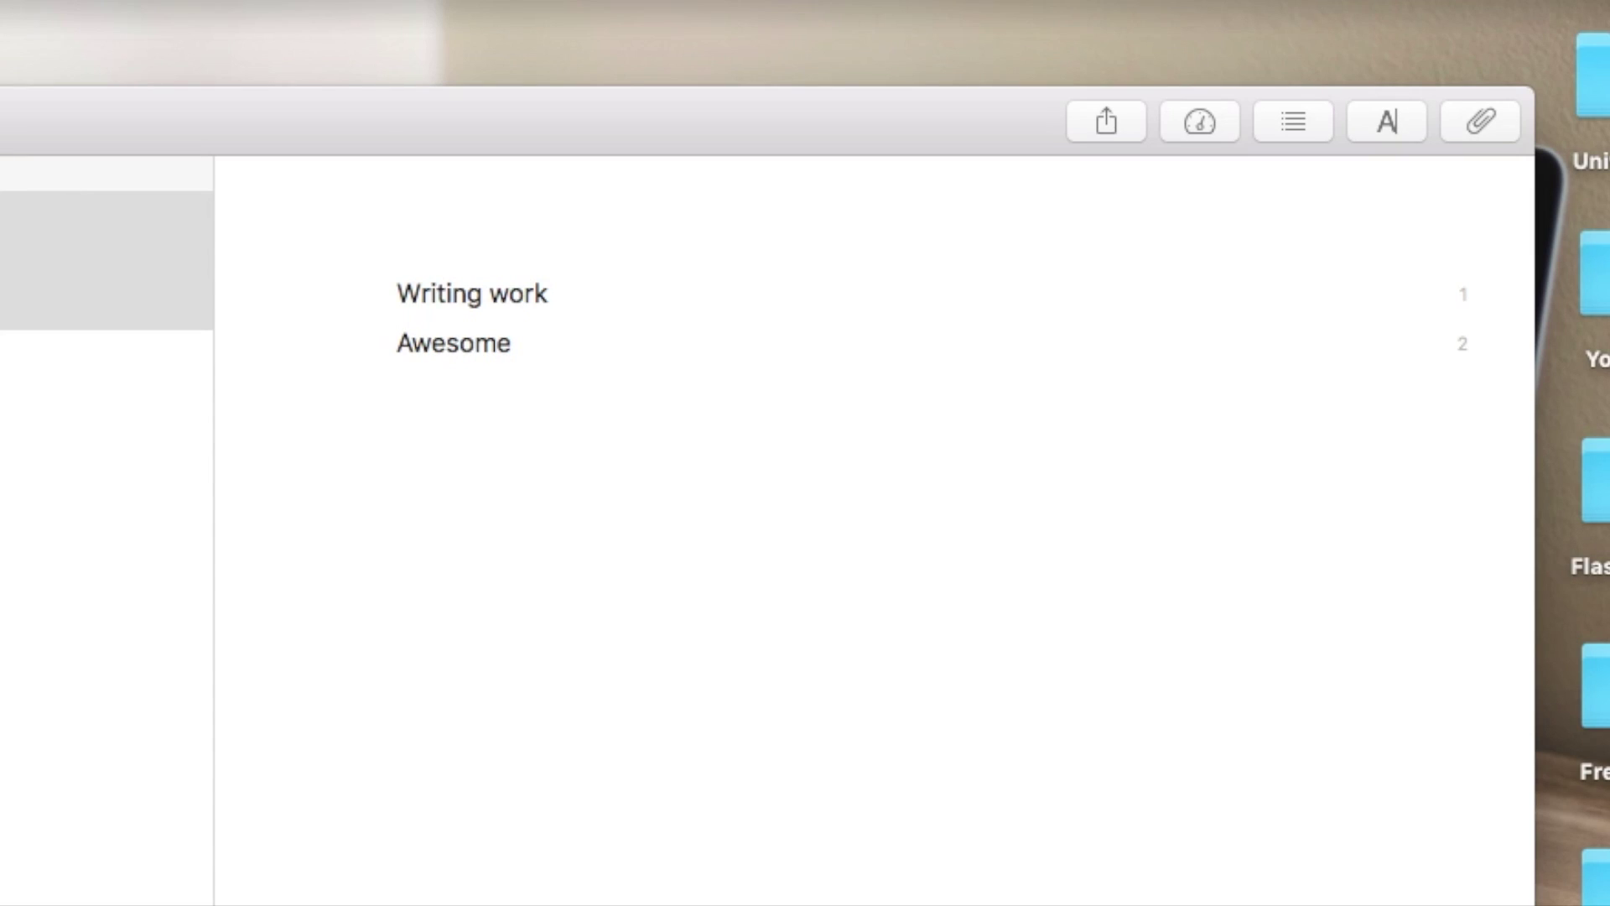
pyautogui.write('!')
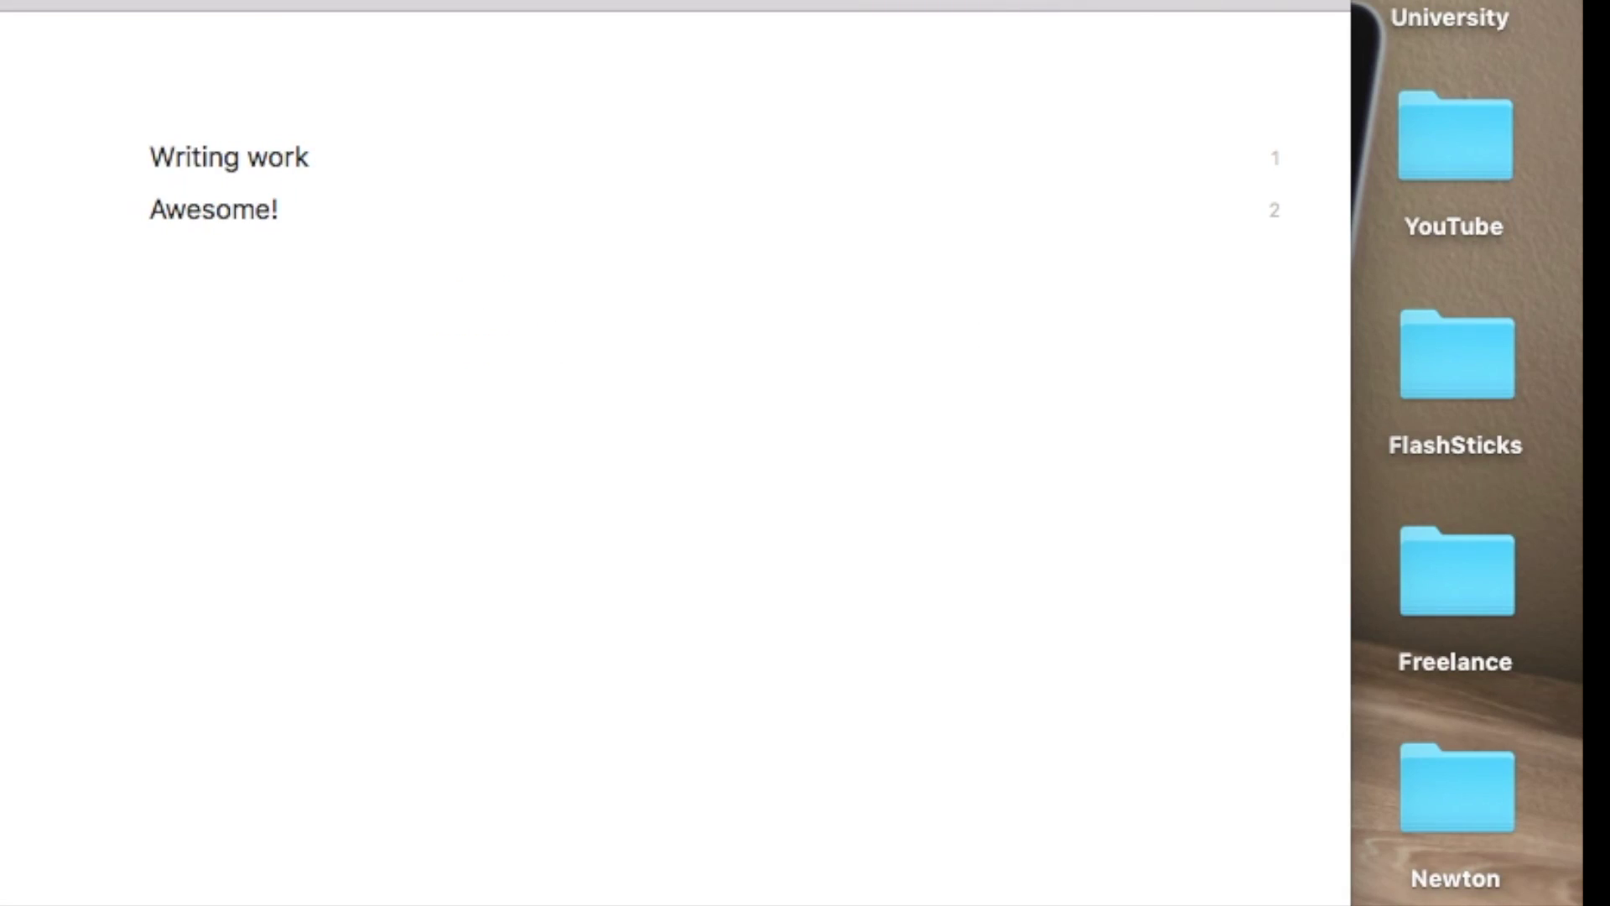
# - Check the sheet's Markdown options, outline, word statistics and export options
pyautogui.click(1295, 122)
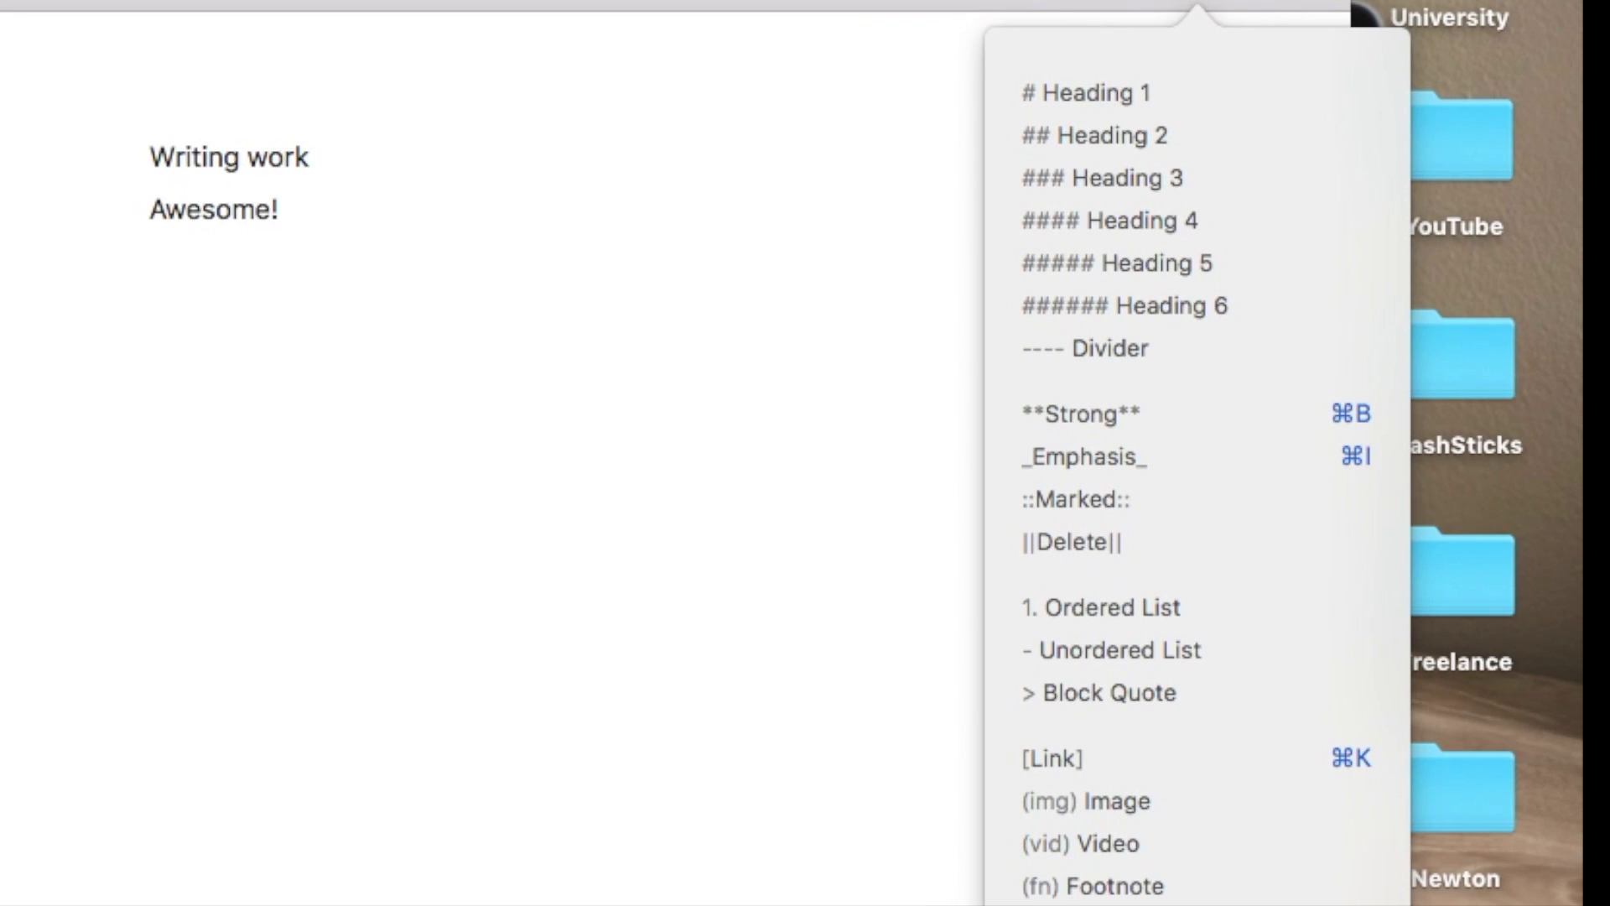
pyautogui.click(794, 567)
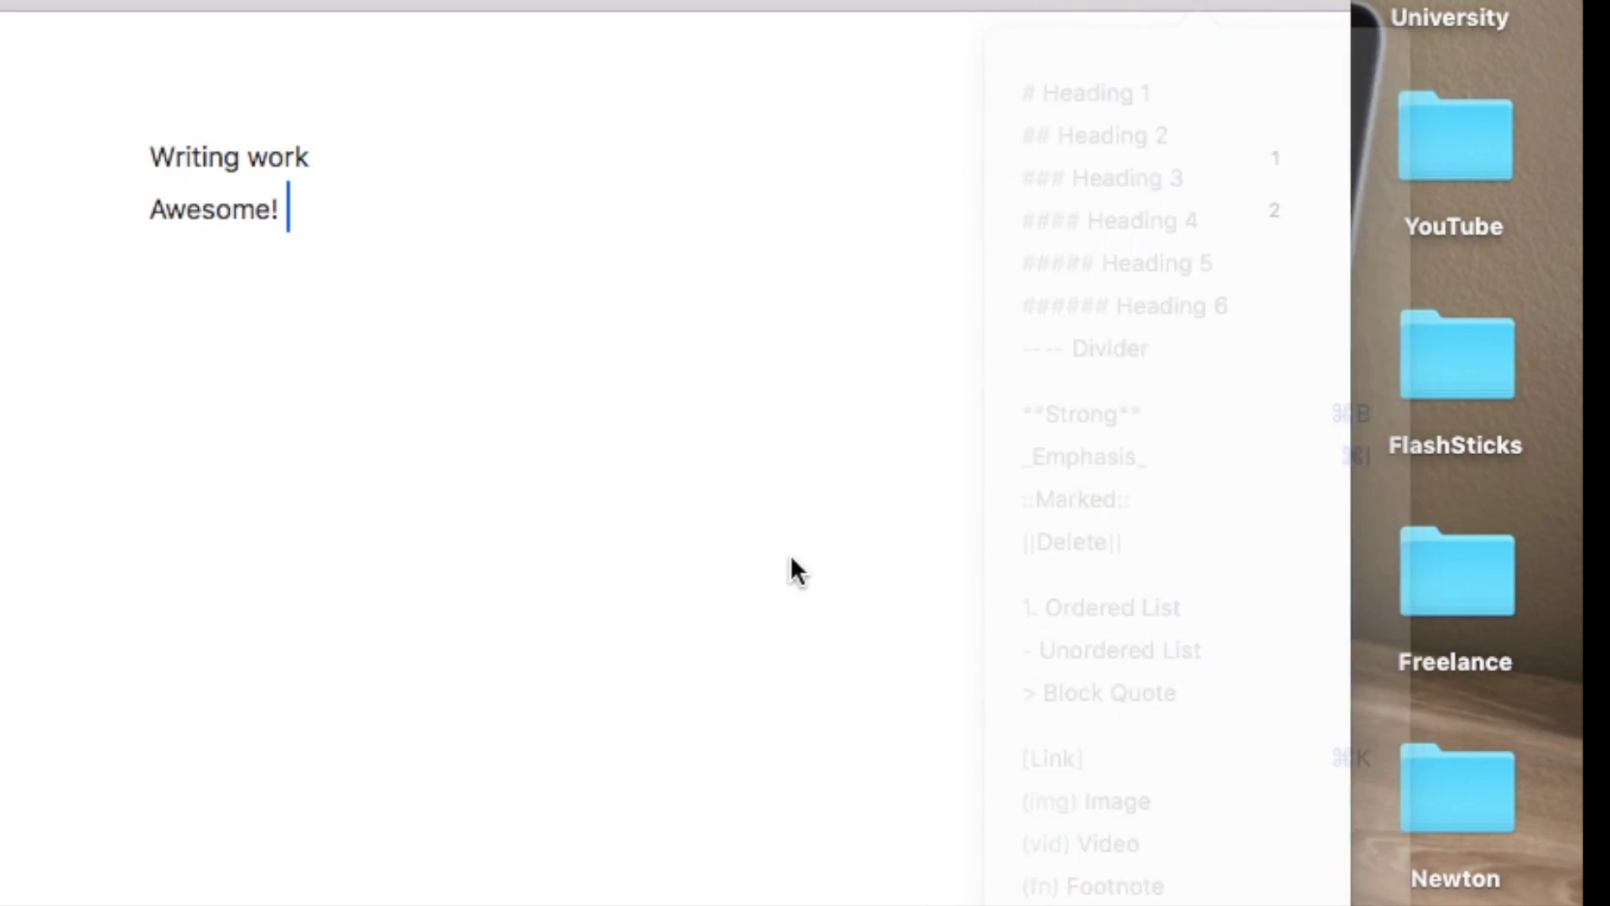
pyautogui.click(1089, 11)
pyautogui.click(1002, 8)
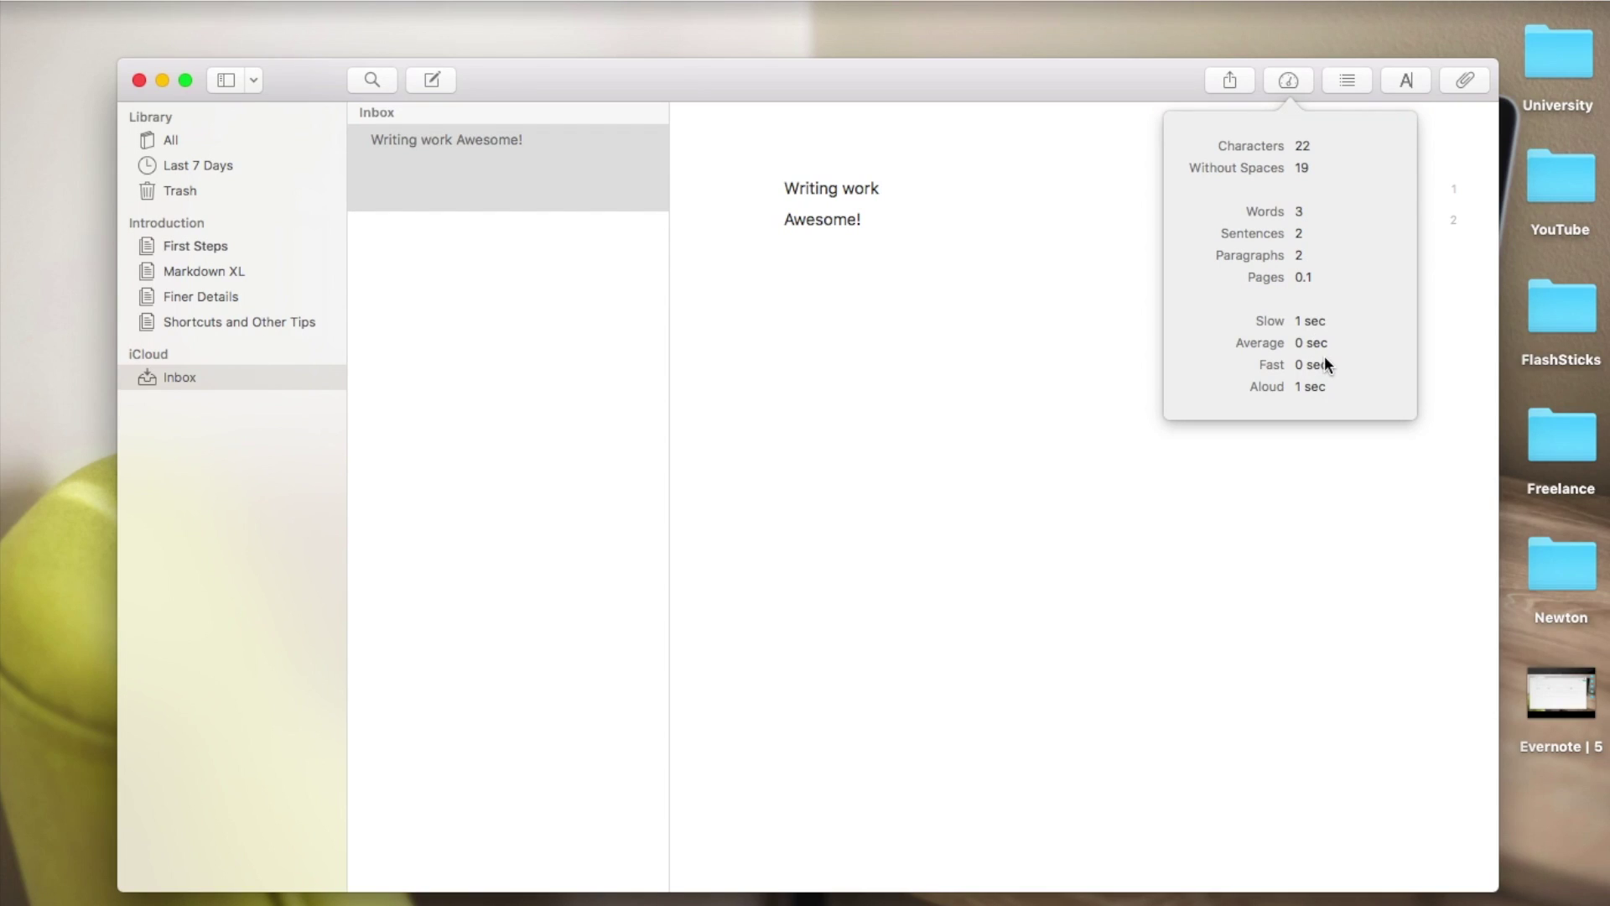
pyautogui.click(1140, 270)
pyautogui.click(1239, 81)
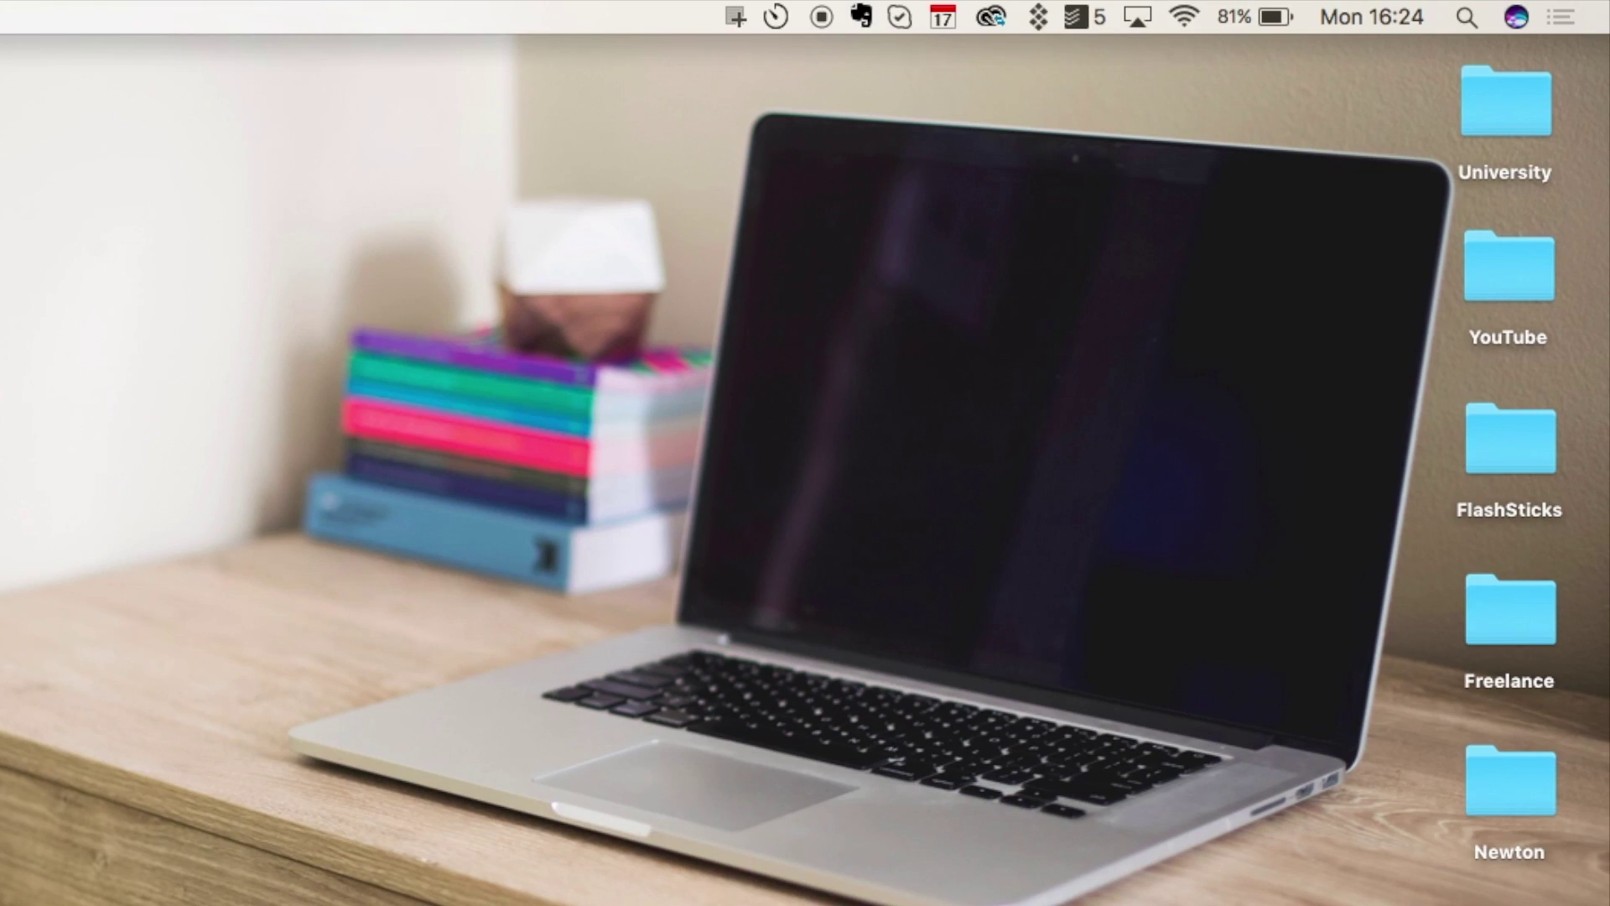
# - Search for Be Focused from Setapp's menu-bar panel and open an app's page from the results
pyautogui.click(1054, 23)
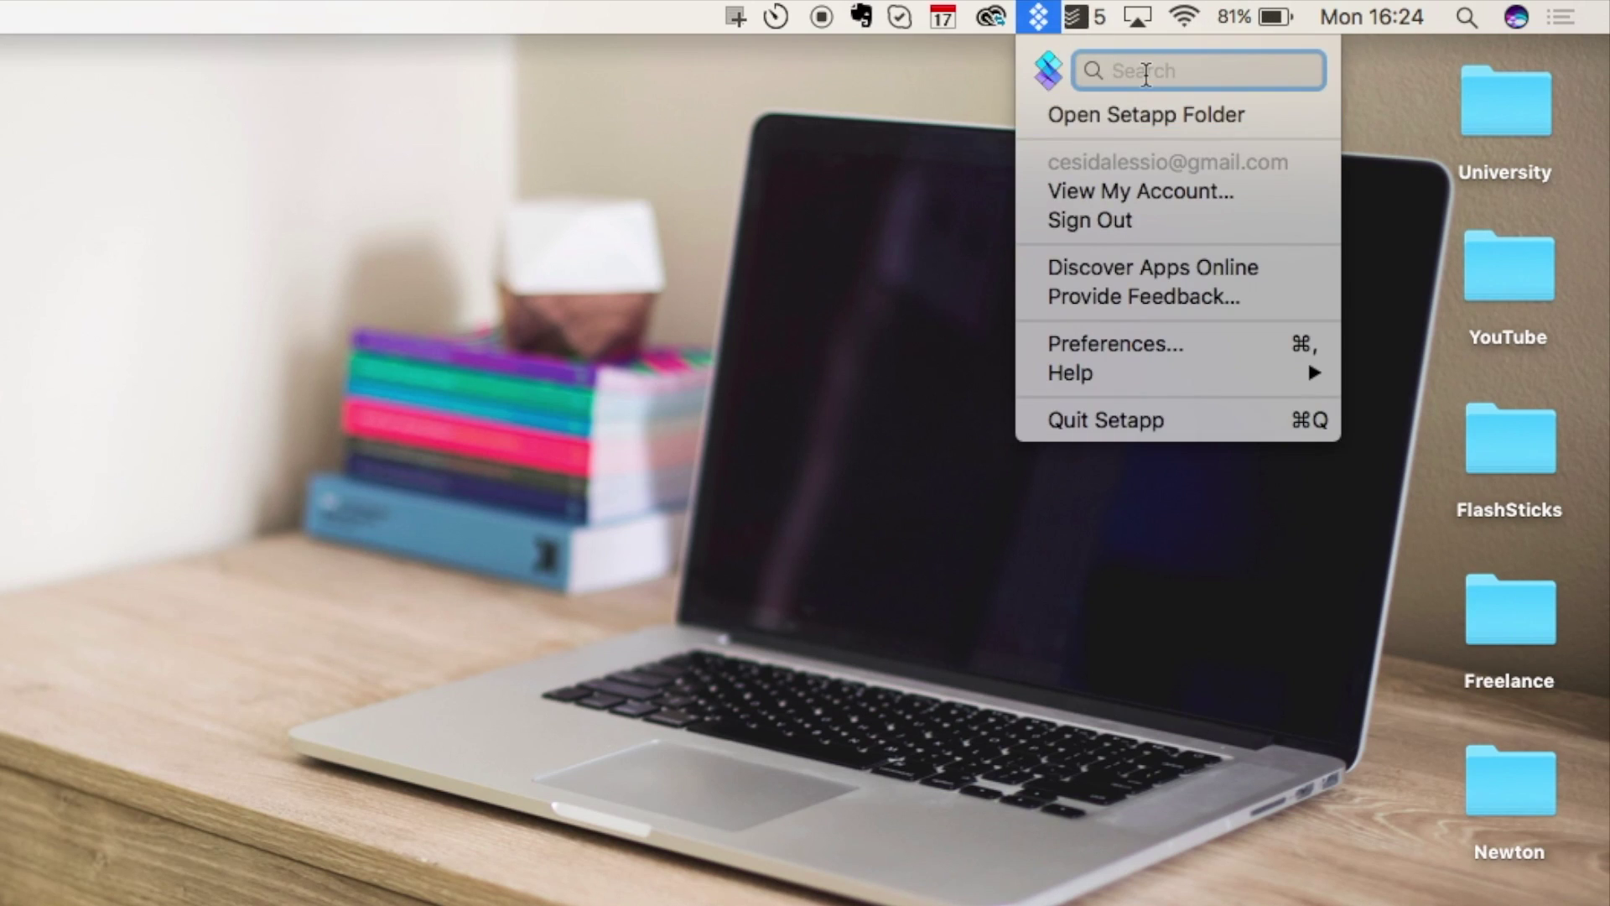
pyautogui.write('be foc')
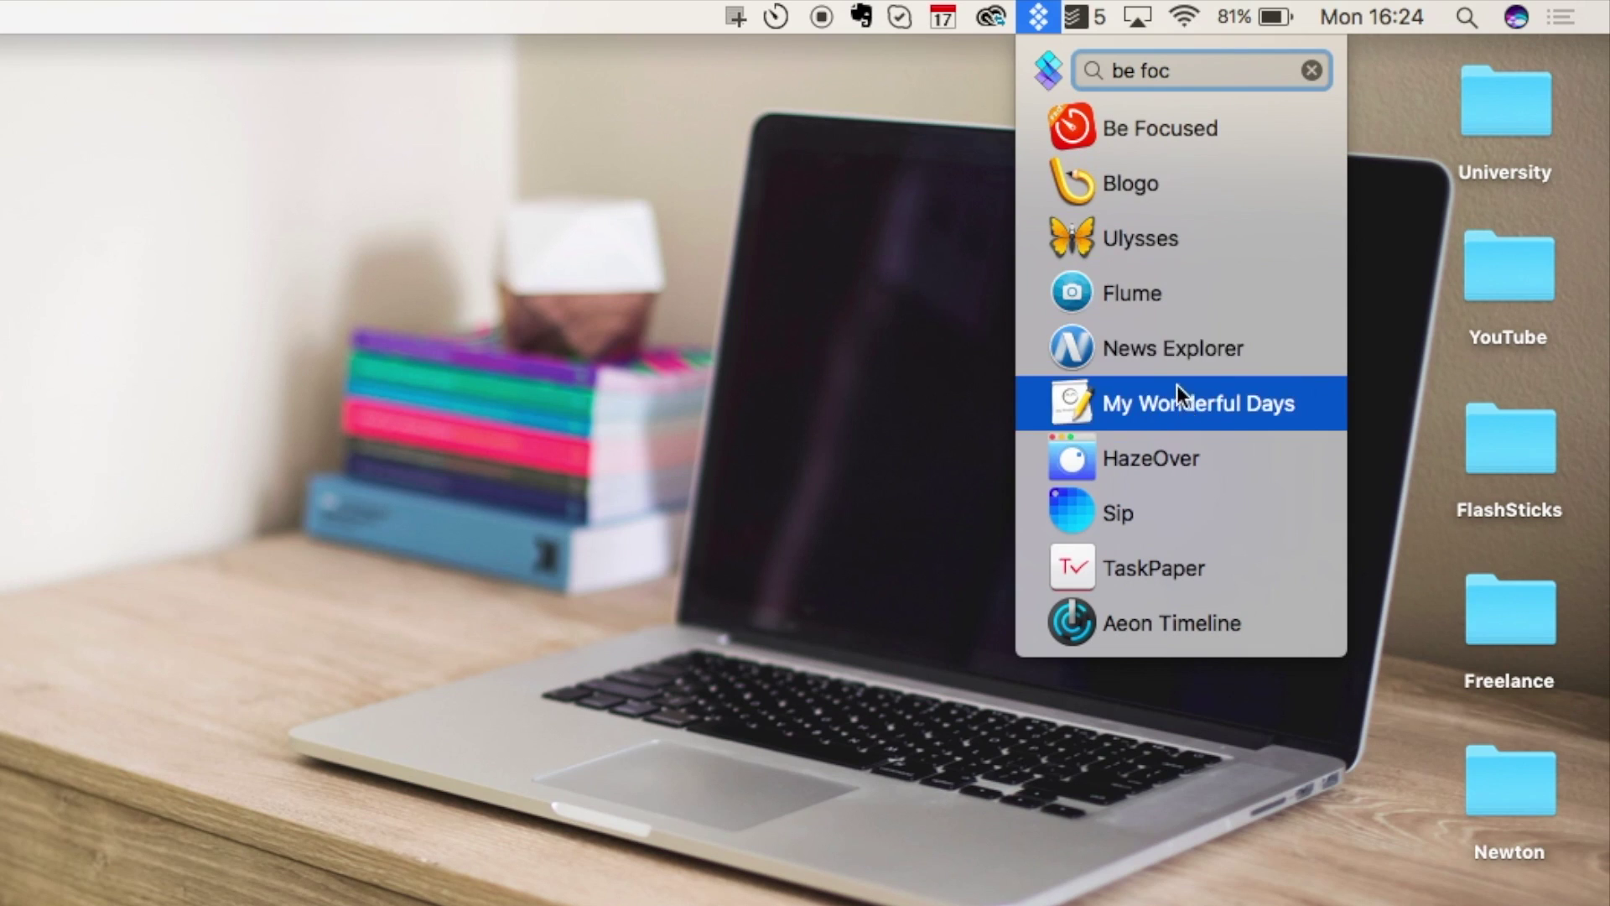
pyautogui.click(1161, 242)
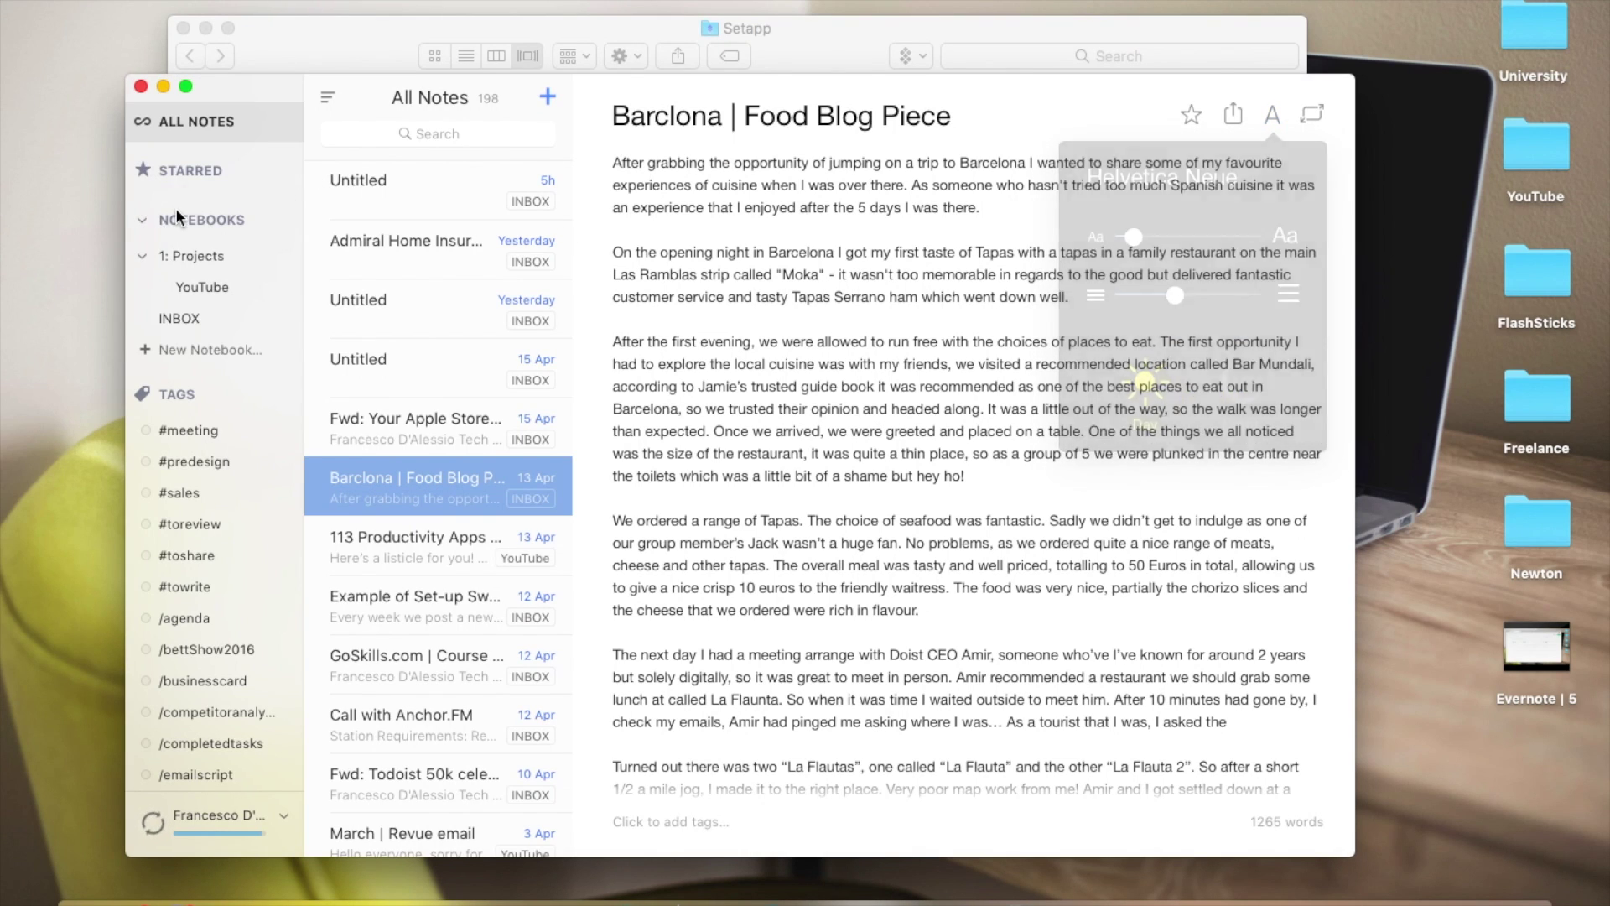
# - Launch Be Focused from its Setapp page and decline importing data from the free version
pyautogui.click(190, 171)
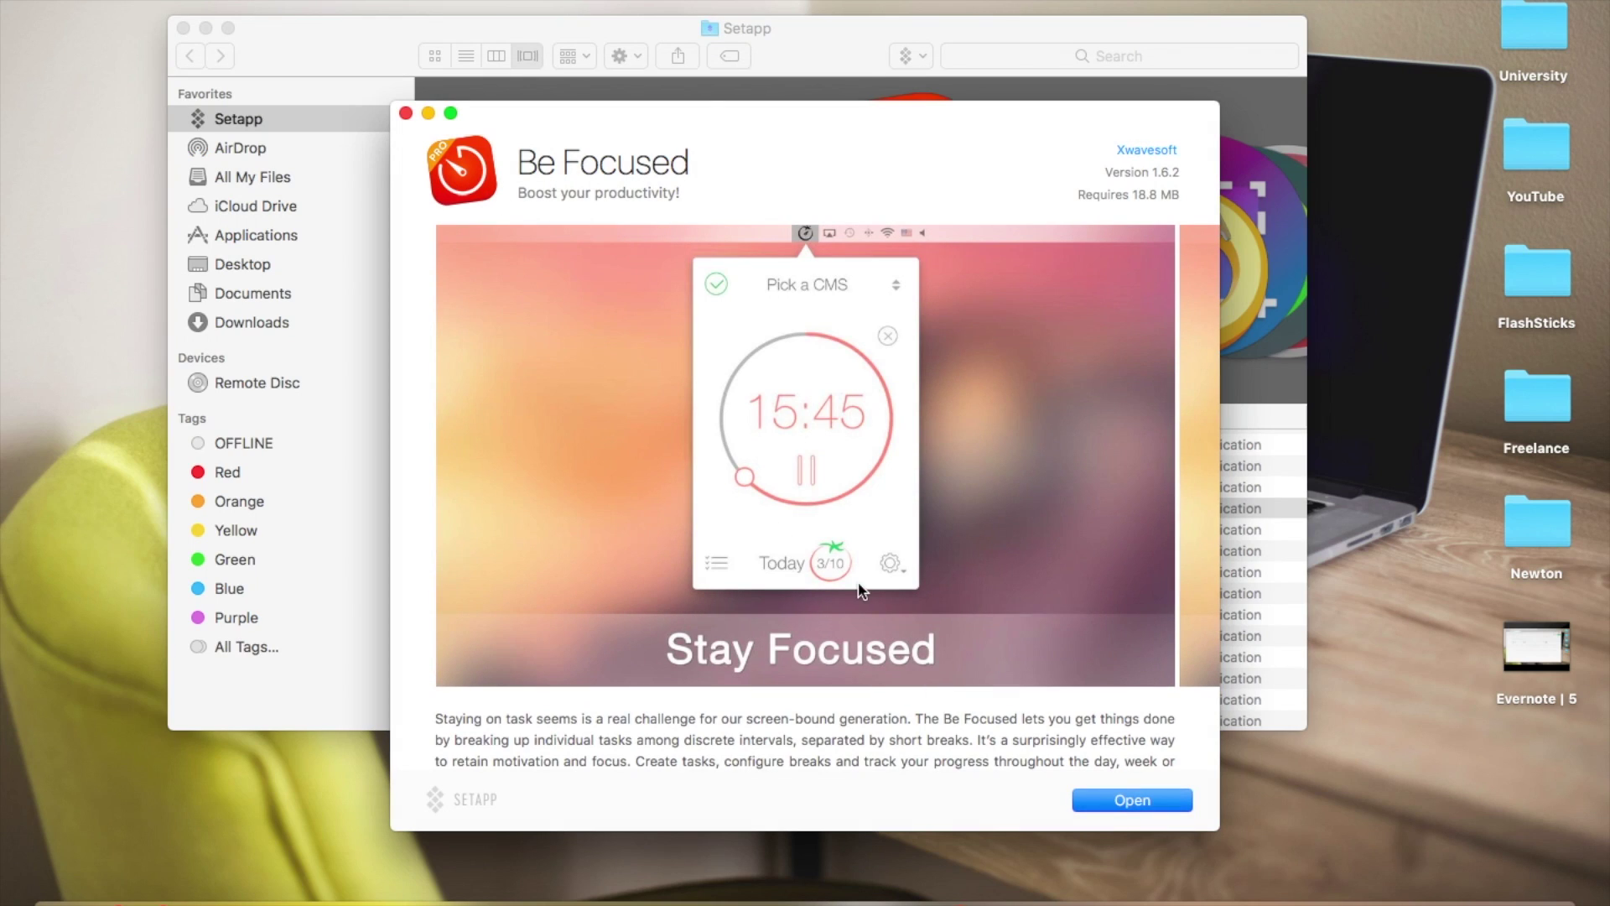
pyautogui.click(1156, 803)
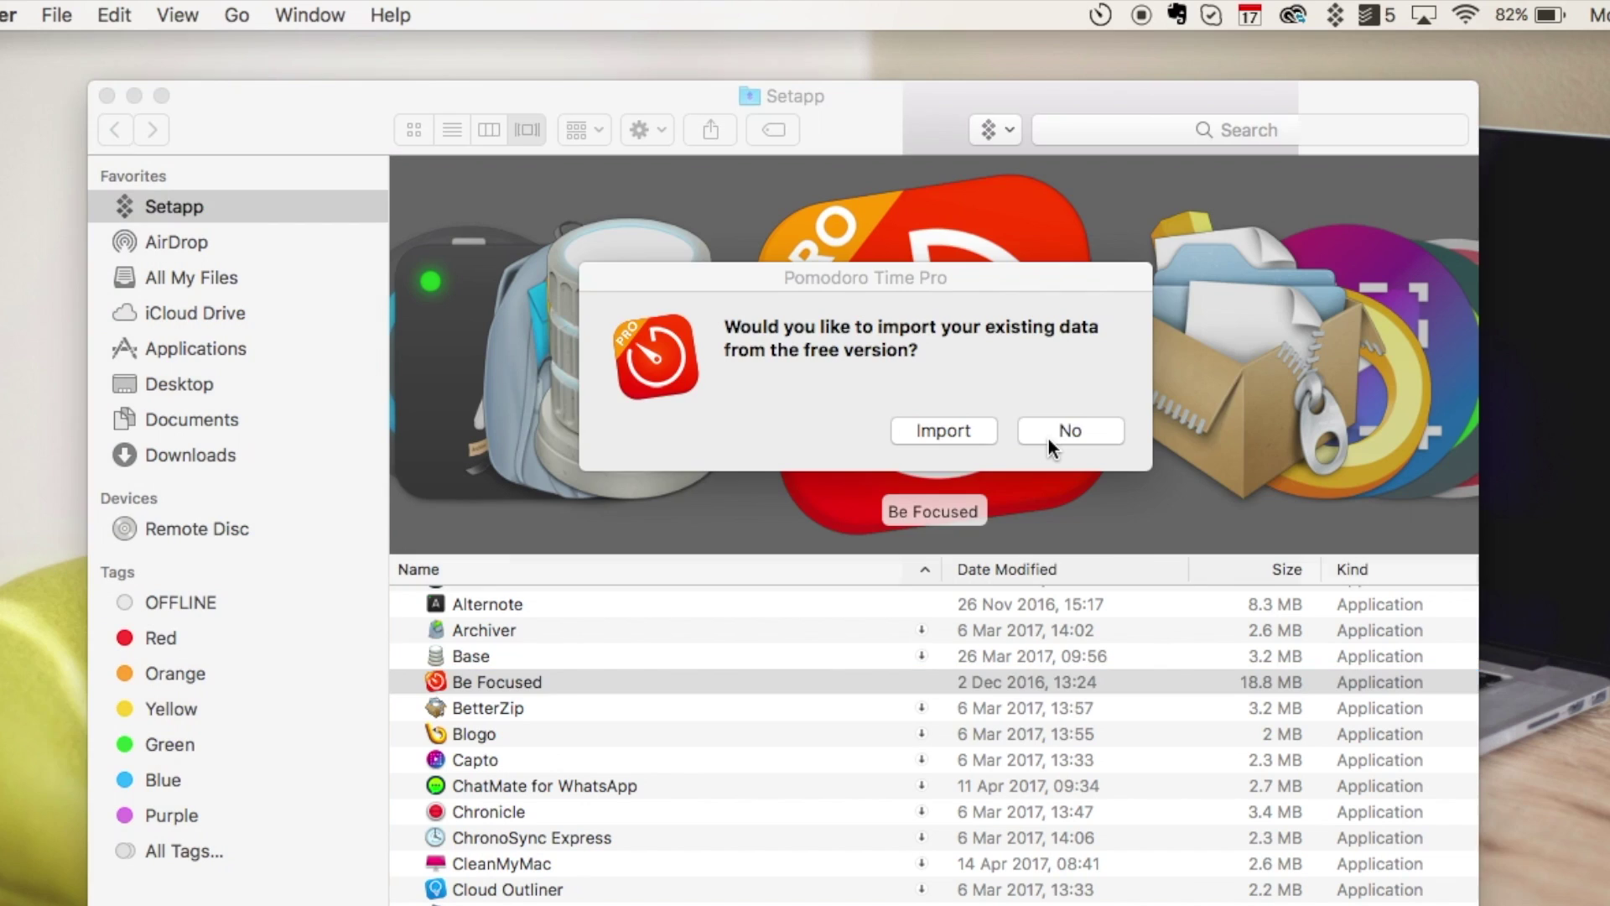
pyautogui.click(1061, 435)
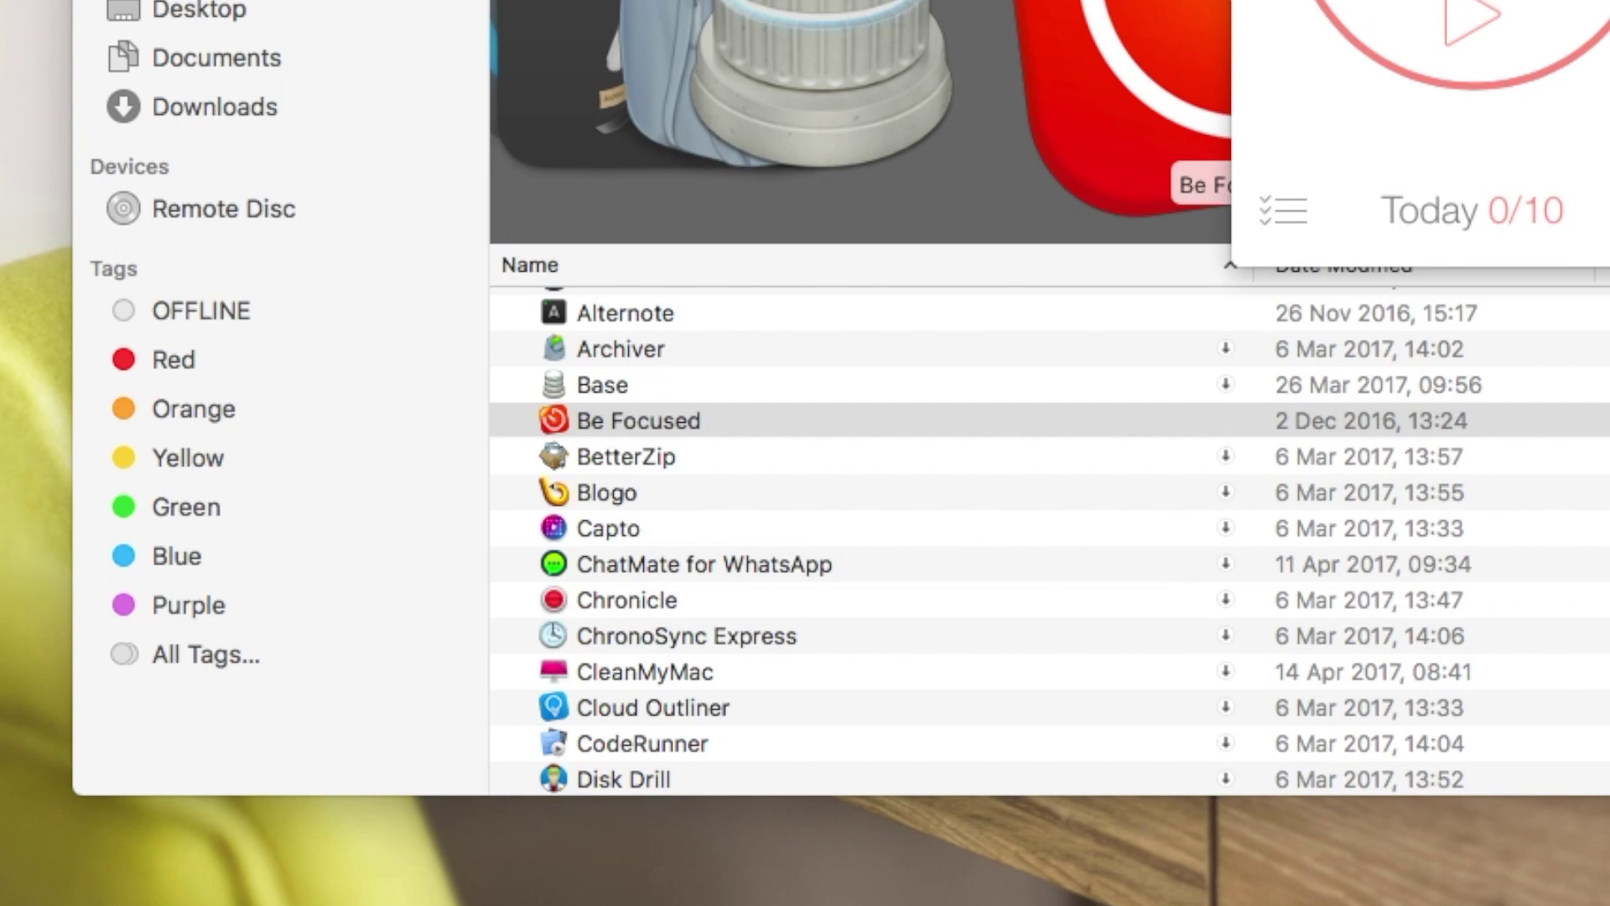
pyautogui.scroll(-3, 595, 518)
pyautogui.scroll(-1, 595, 517)
pyautogui.scroll(-2, 595, 518)
pyautogui.scroll(-2, 595, 517)
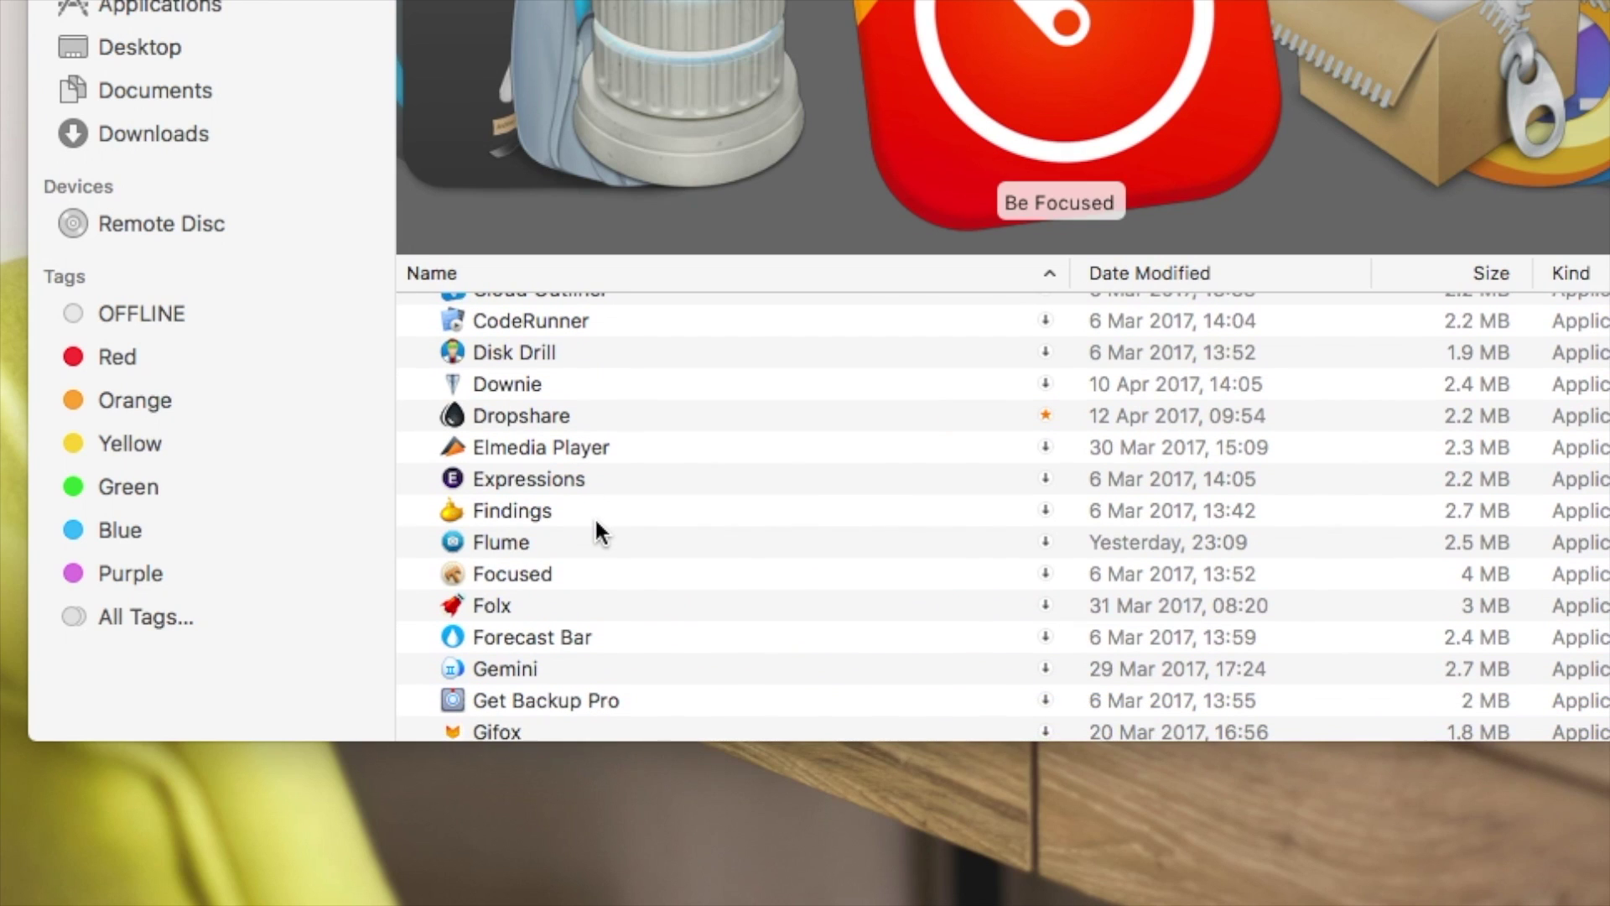
pyautogui.scroll(-2, 596, 530)
pyautogui.scroll(-1, 595, 528)
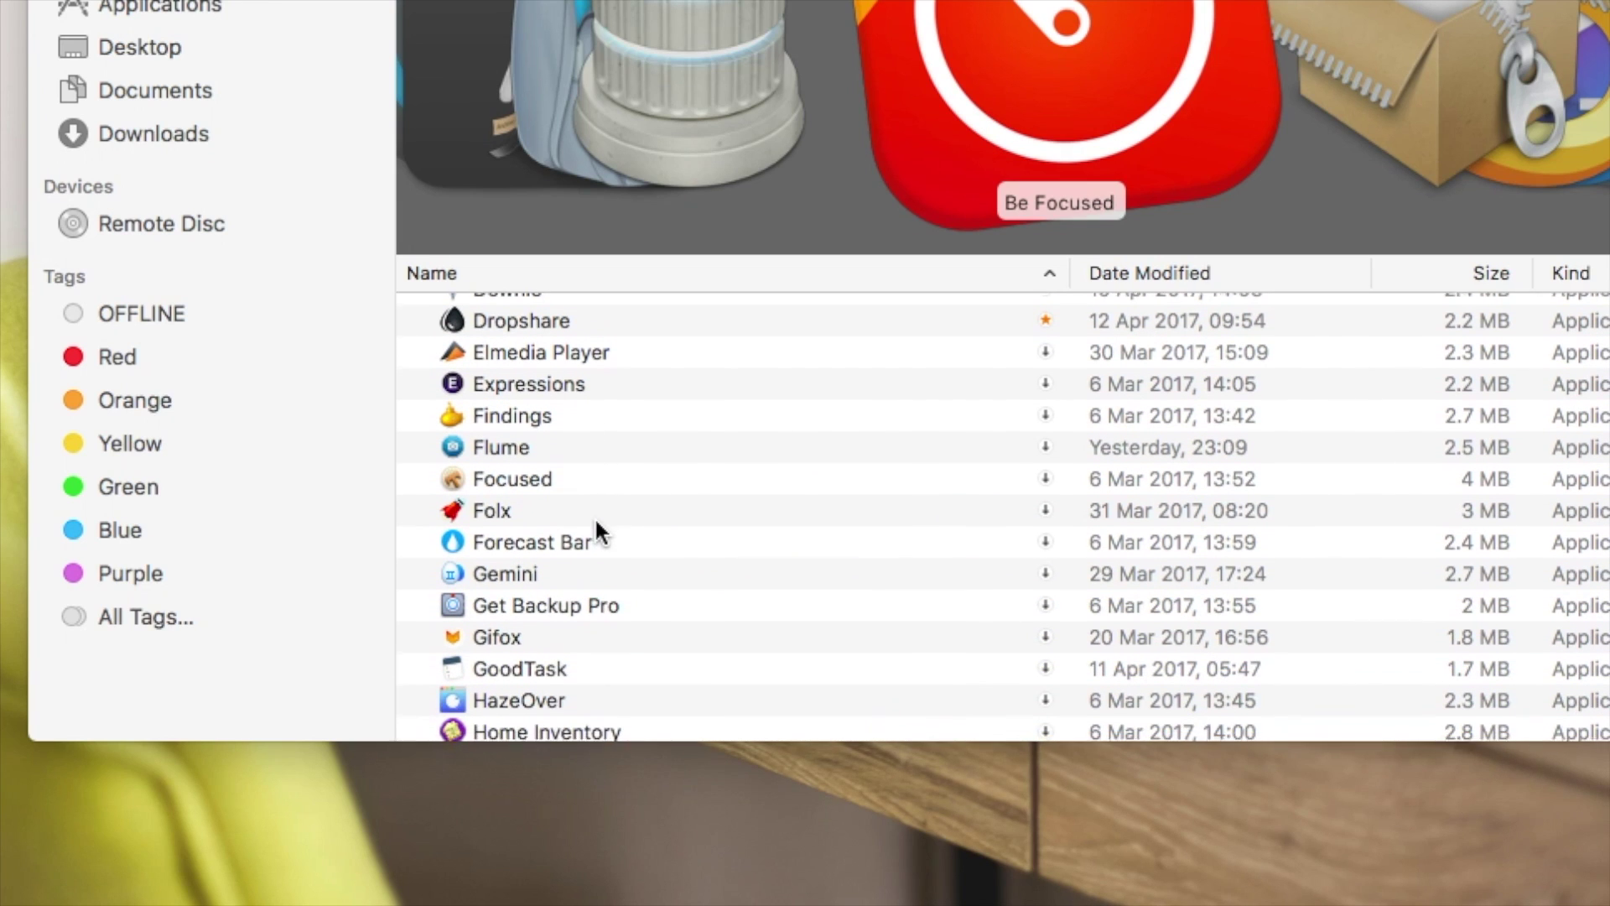
pyautogui.scroll(-1, 595, 528)
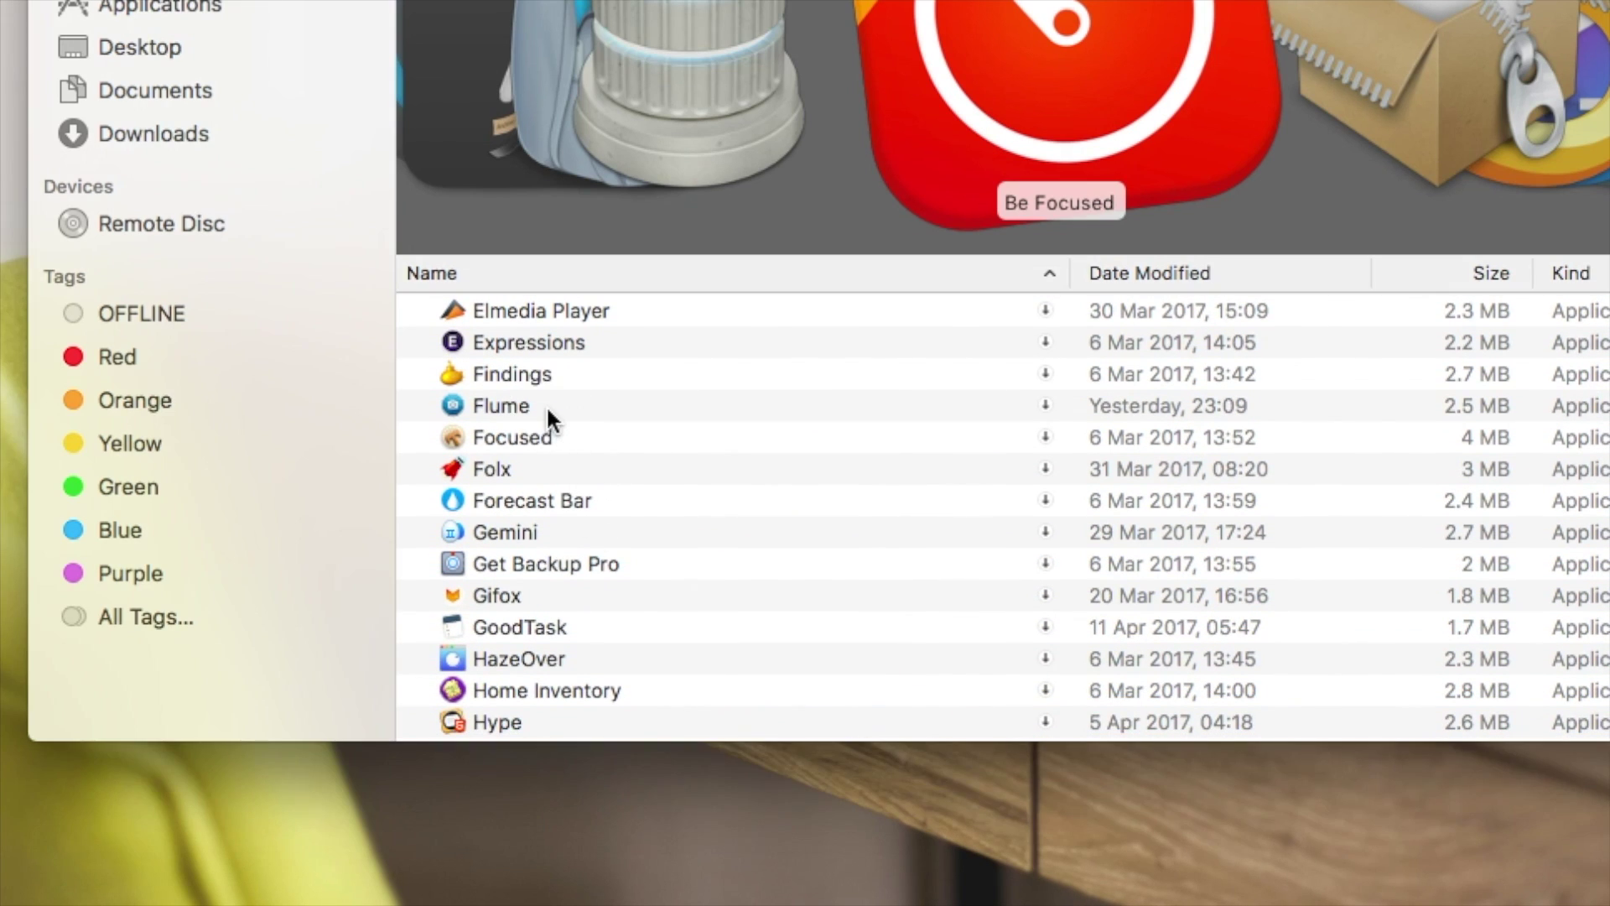
# - Select Flume in Finder's Setapp app list
pyautogui.click(547, 405)
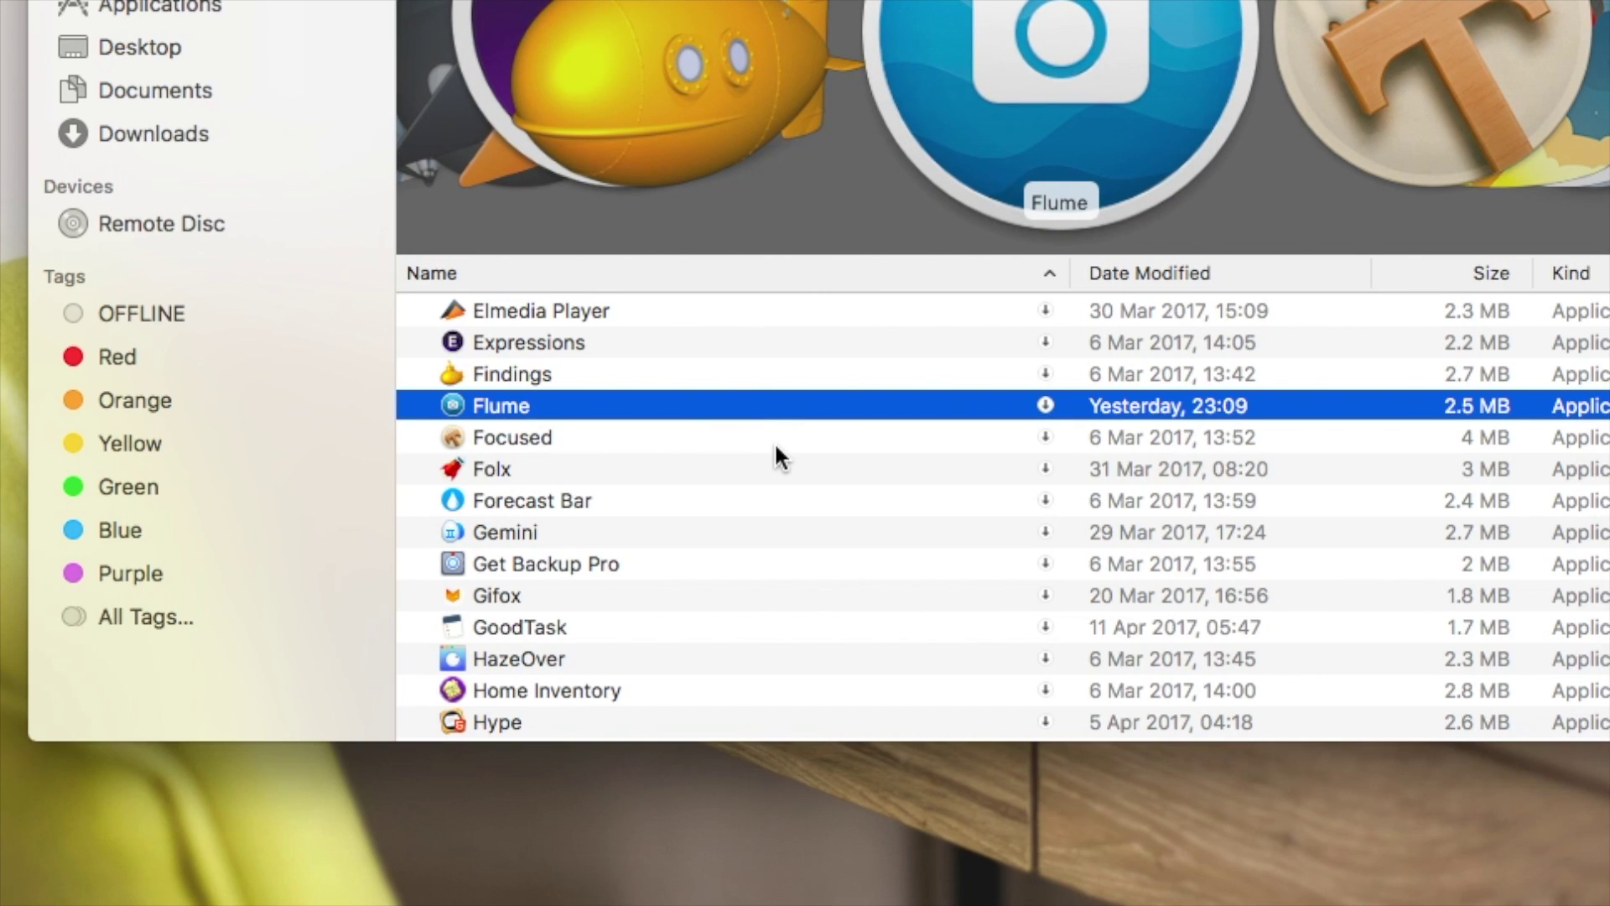
pyautogui.scroll(-2, 774, 447)
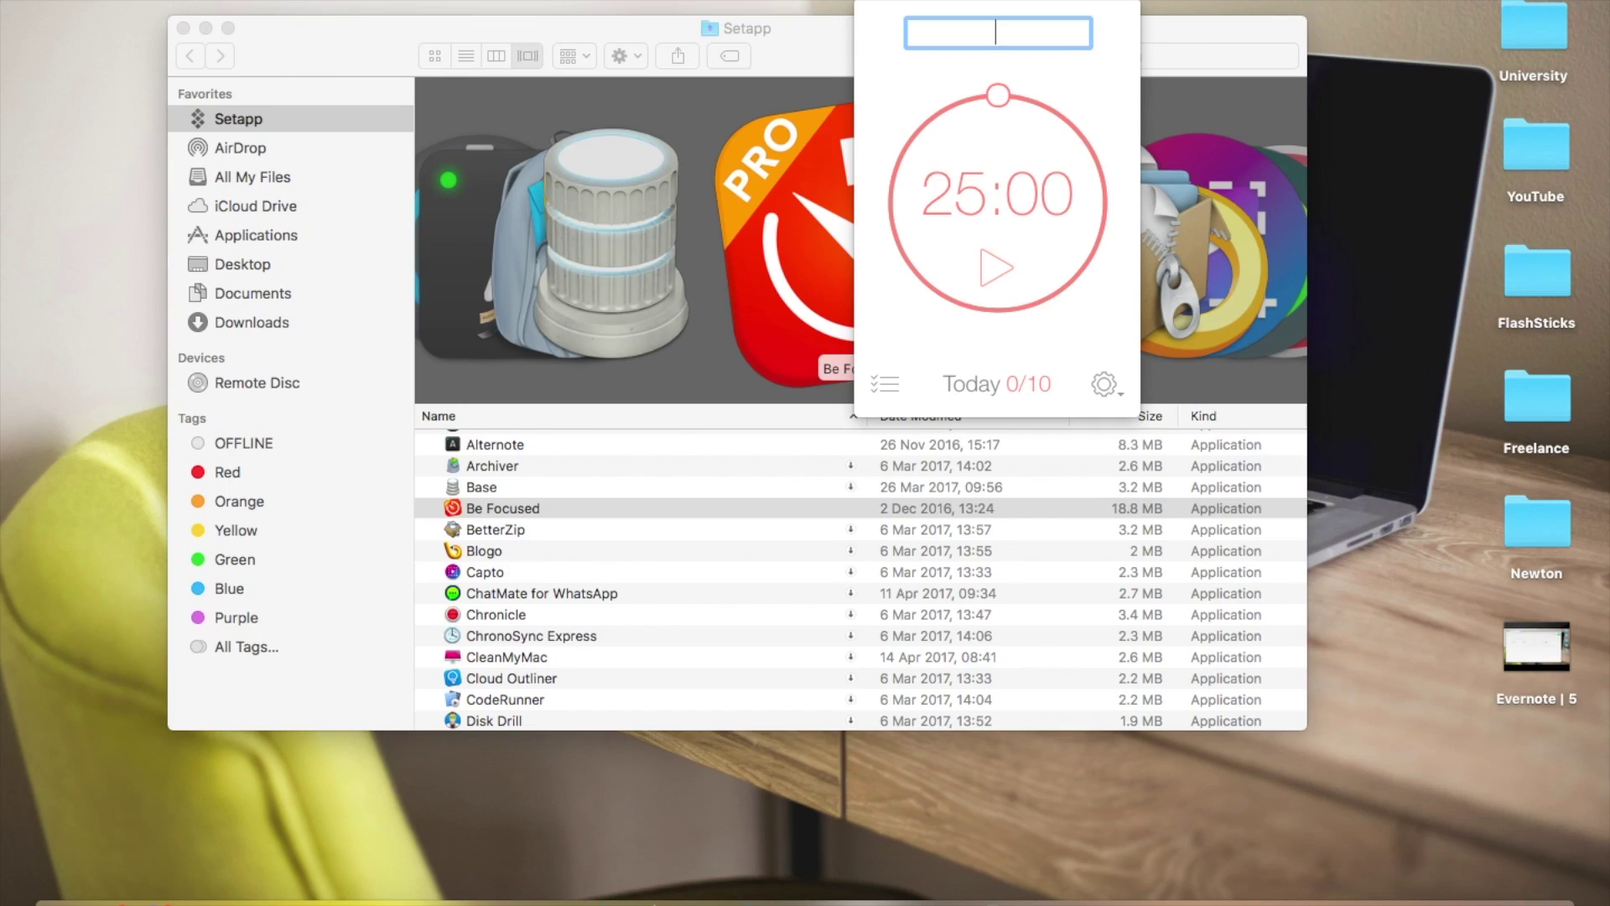
pyautogui.write('F')
pyautogui.write('ilm SetApp R')
pyautogui.write('eview')
# - Start the 'Film SetApp Review' focus timer, then pause it
pyautogui.click(985, 284)
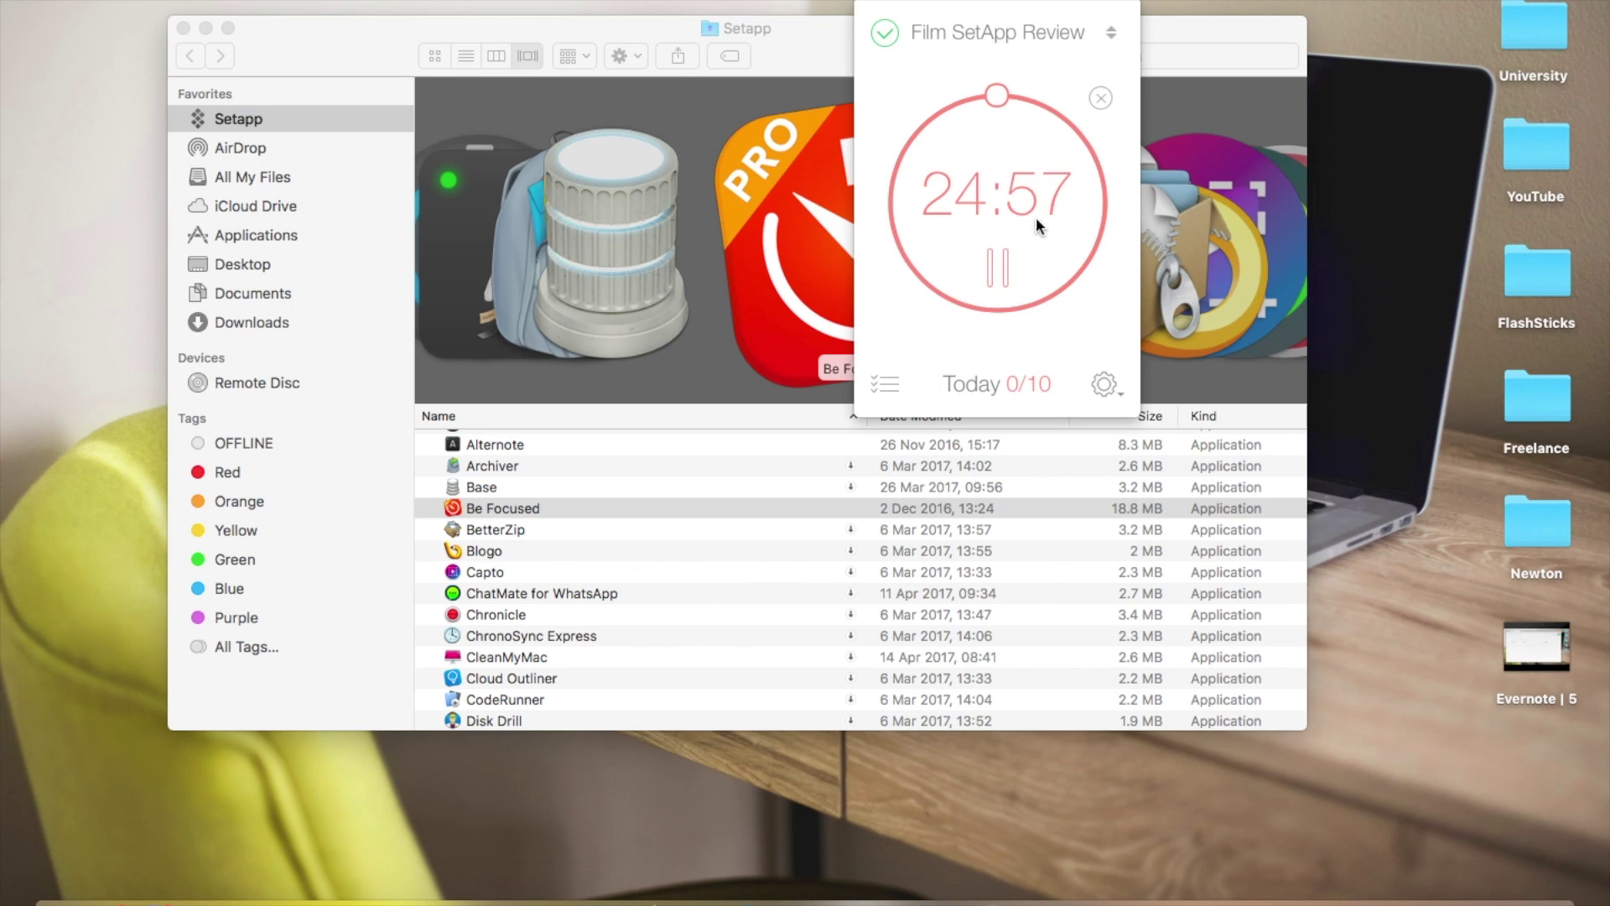
pyautogui.moveTo(995, 96)
pyautogui.mouseDown()
pyautogui.moveTo(1060, 118)
pyautogui.moveTo(1000, 106)
pyautogui.mouseUp()
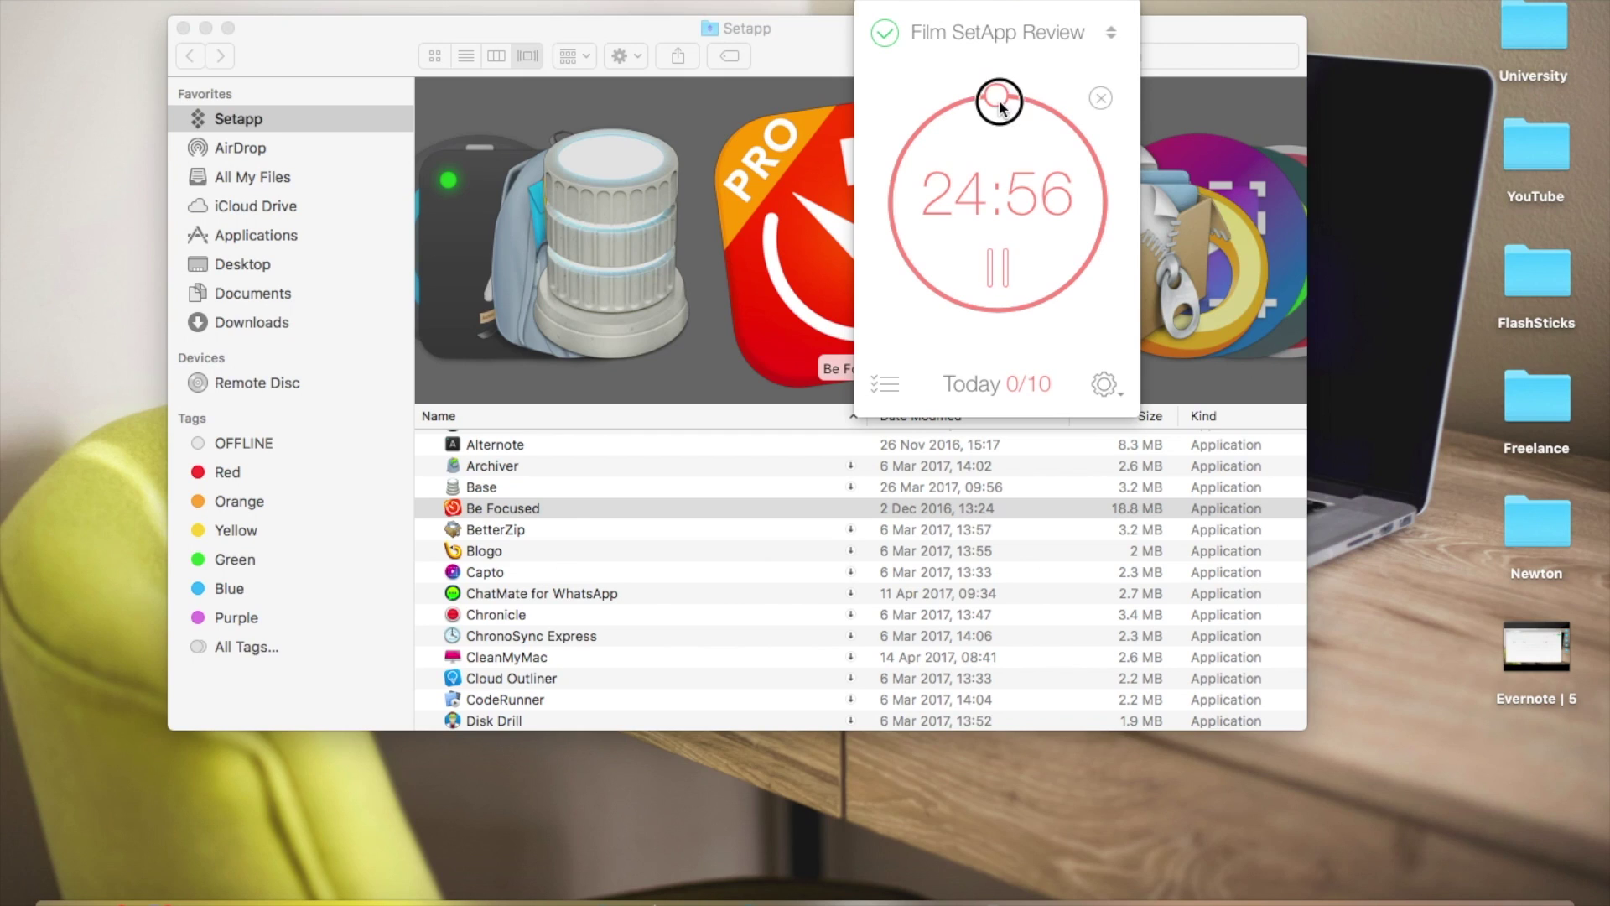
pyautogui.click(993, 267)
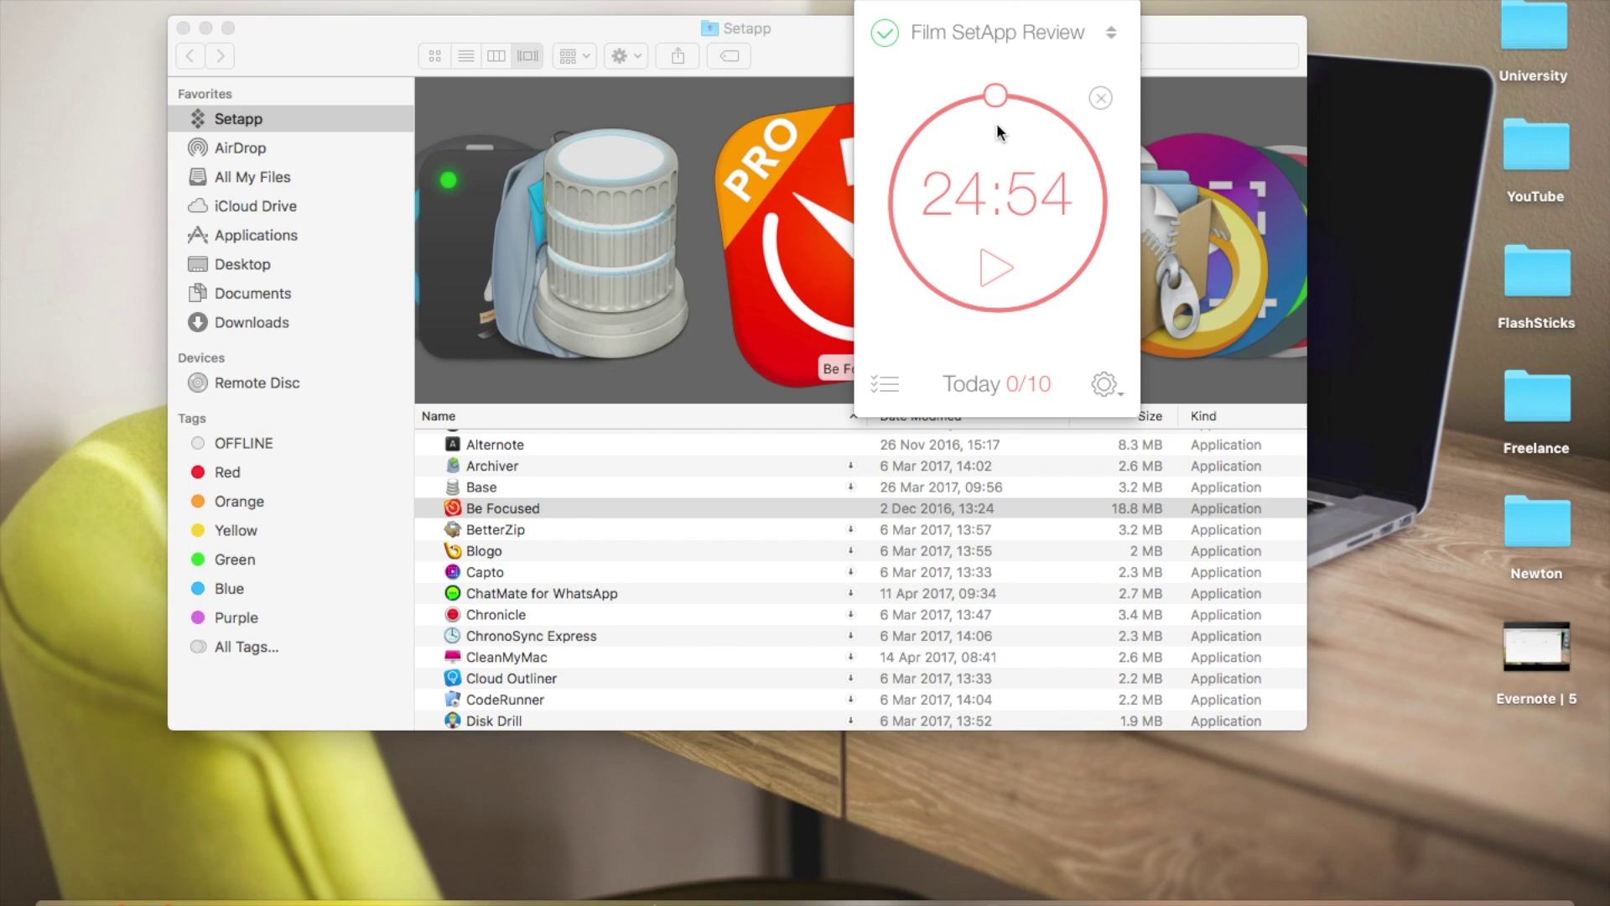
# - Skip the interval back to 25:00 and restart the focus timer
pyautogui.click(1101, 99)
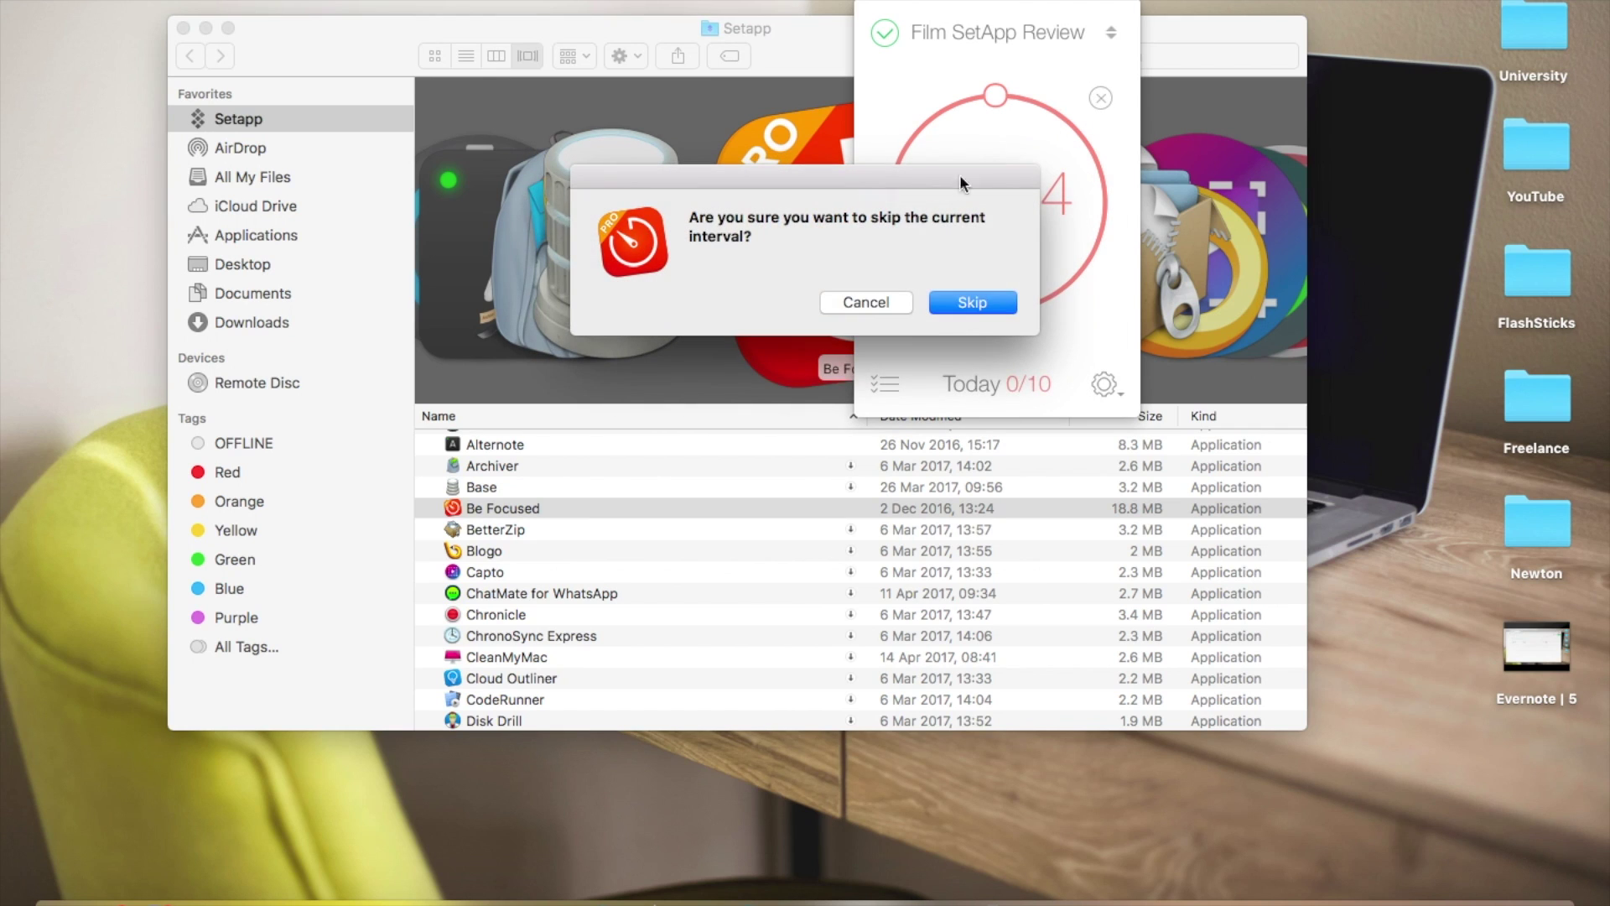
pyautogui.click(972, 308)
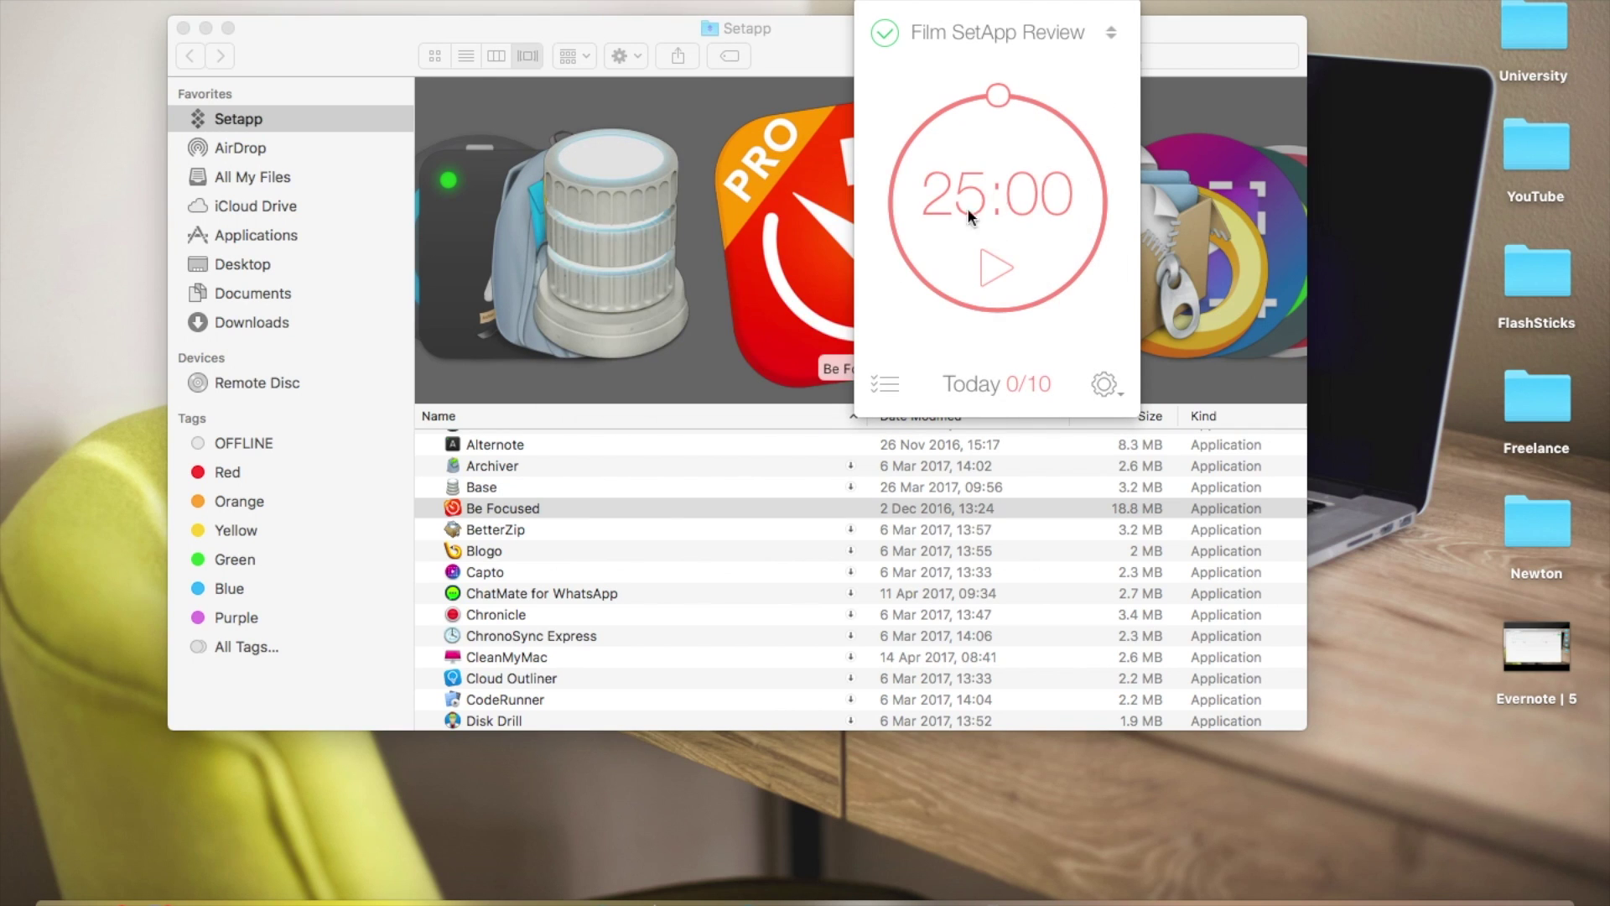
pyautogui.click(994, 123)
pyautogui.click(1098, 98)
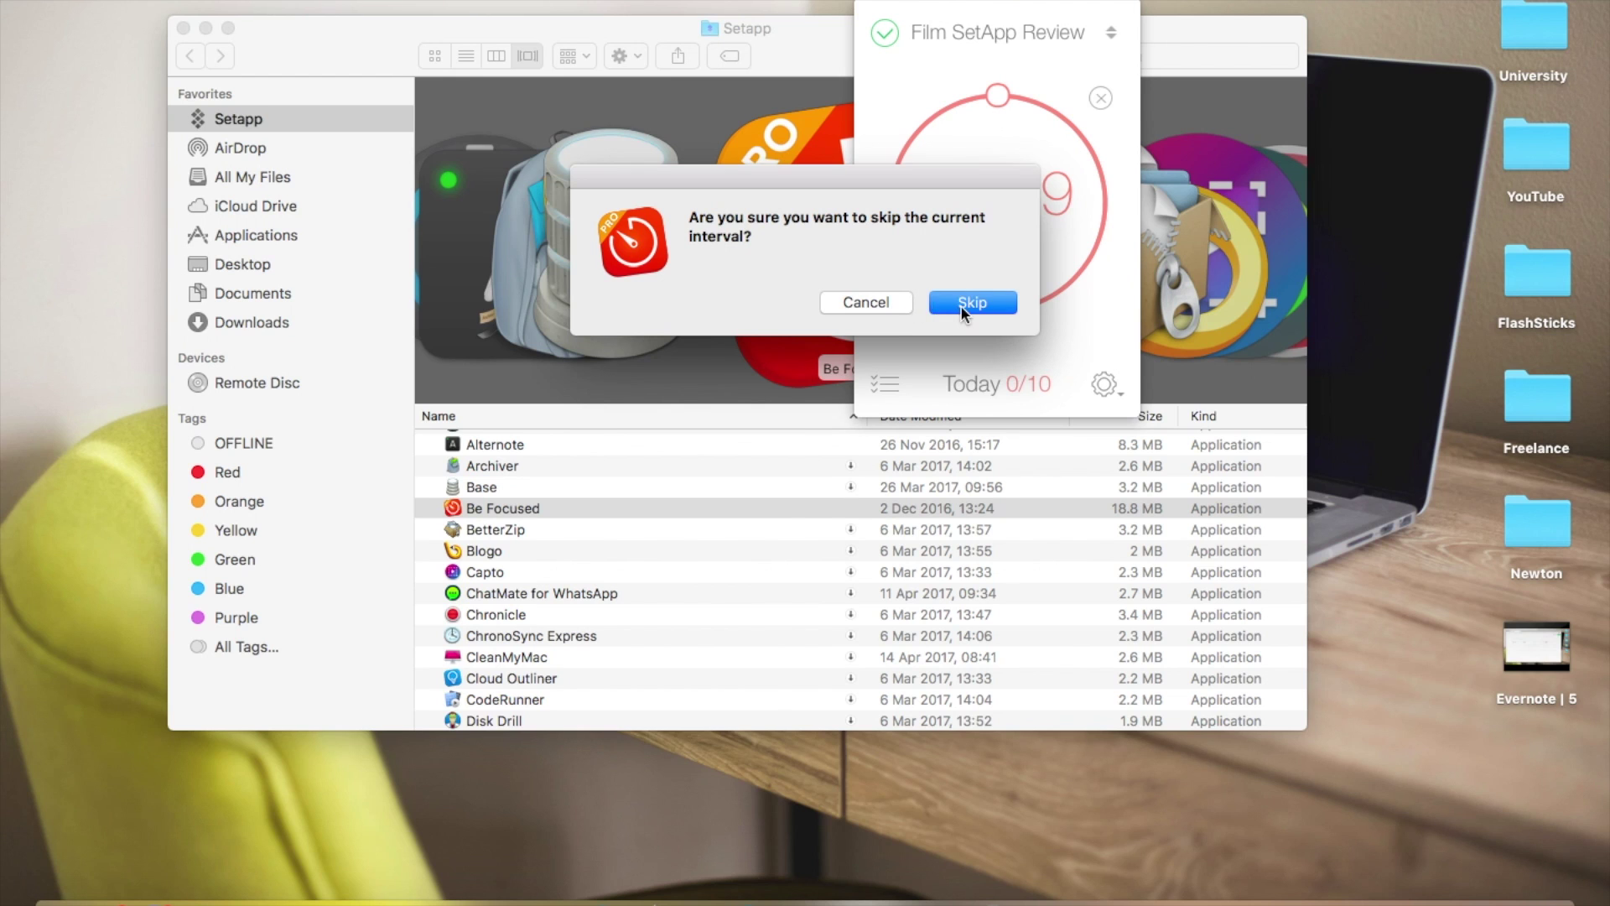
pyautogui.click(963, 304)
pyautogui.scroll(-3, 782, 306)
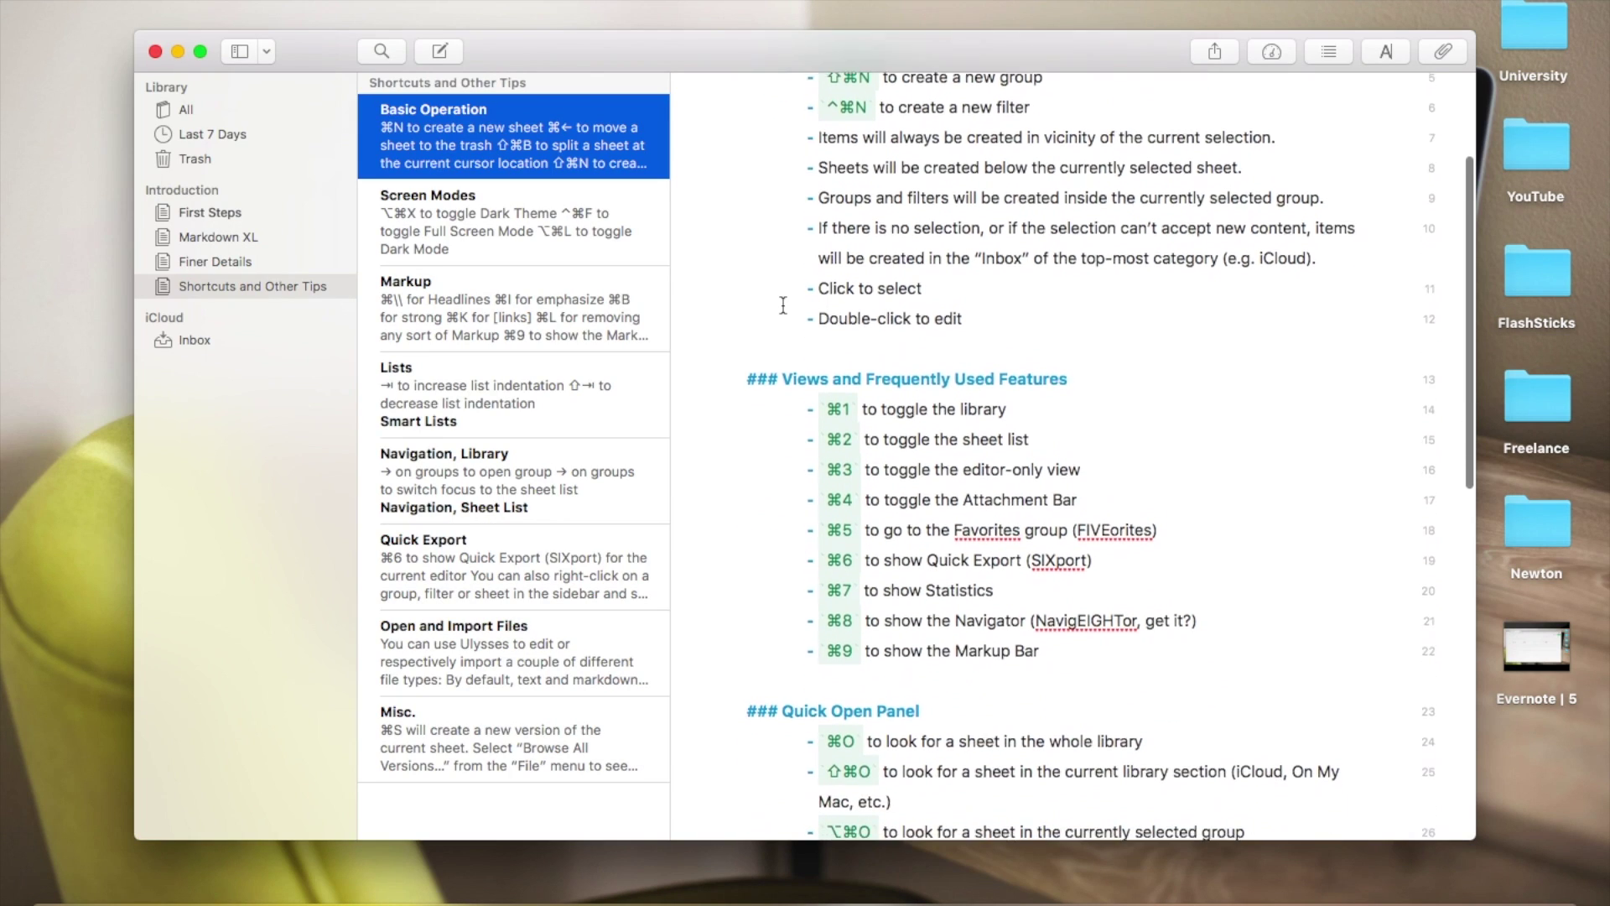
pyautogui.scroll(-5, 782, 305)
pyautogui.scroll(-1, 783, 305)
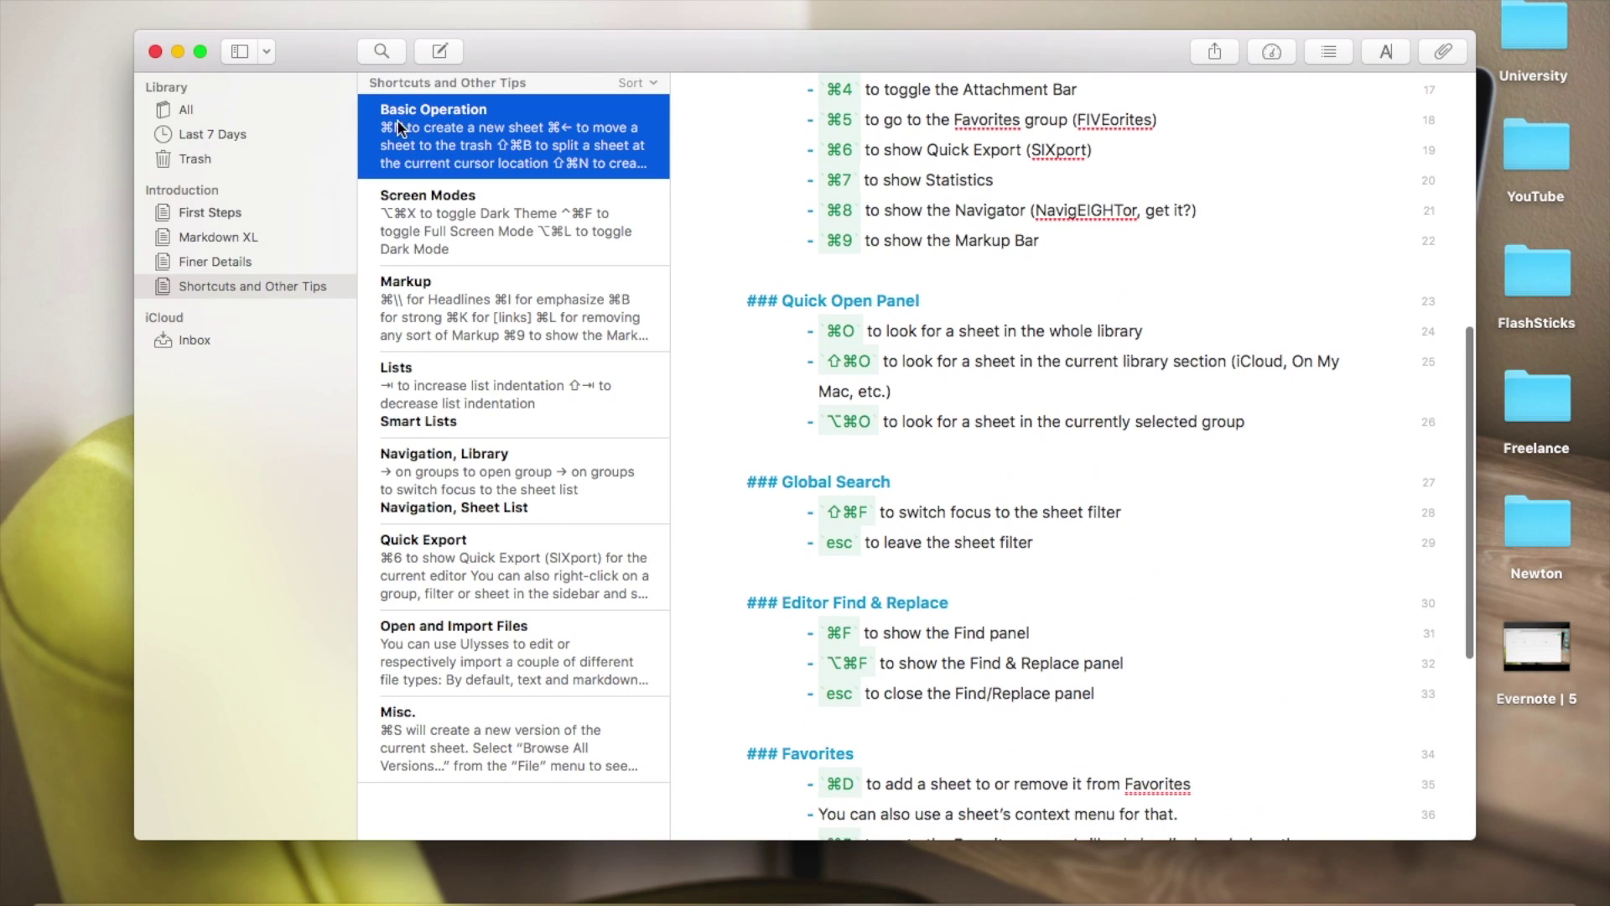
# - Close Ulysses and open the Setapp apps folder from the menu-bar menu
pyautogui.click(180, 47)
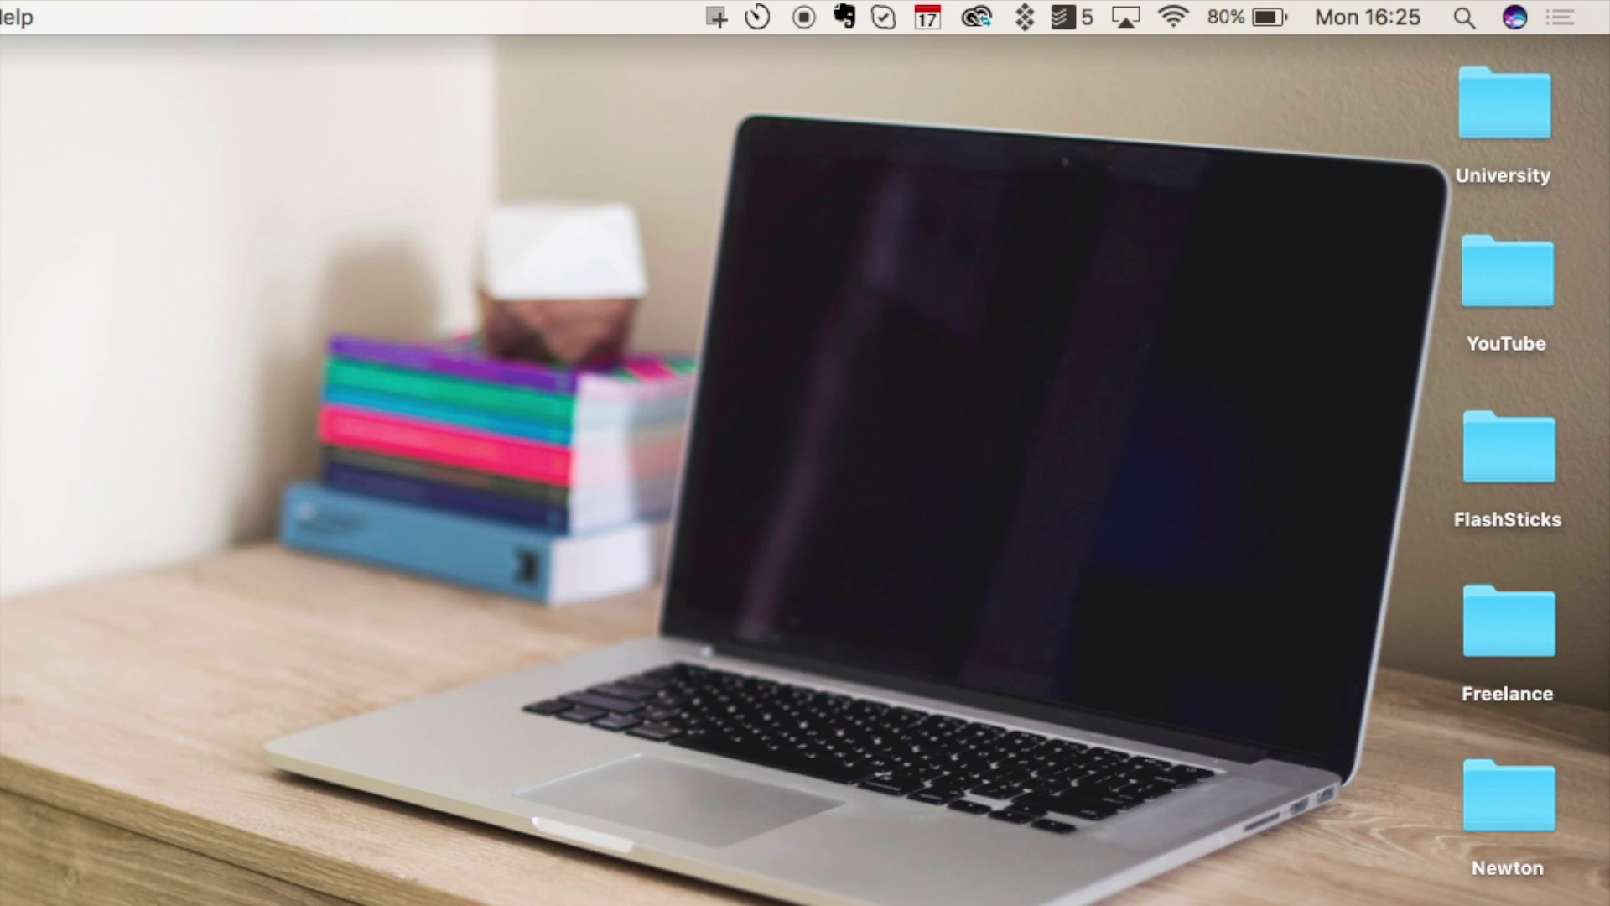
pyautogui.click(1023, 18)
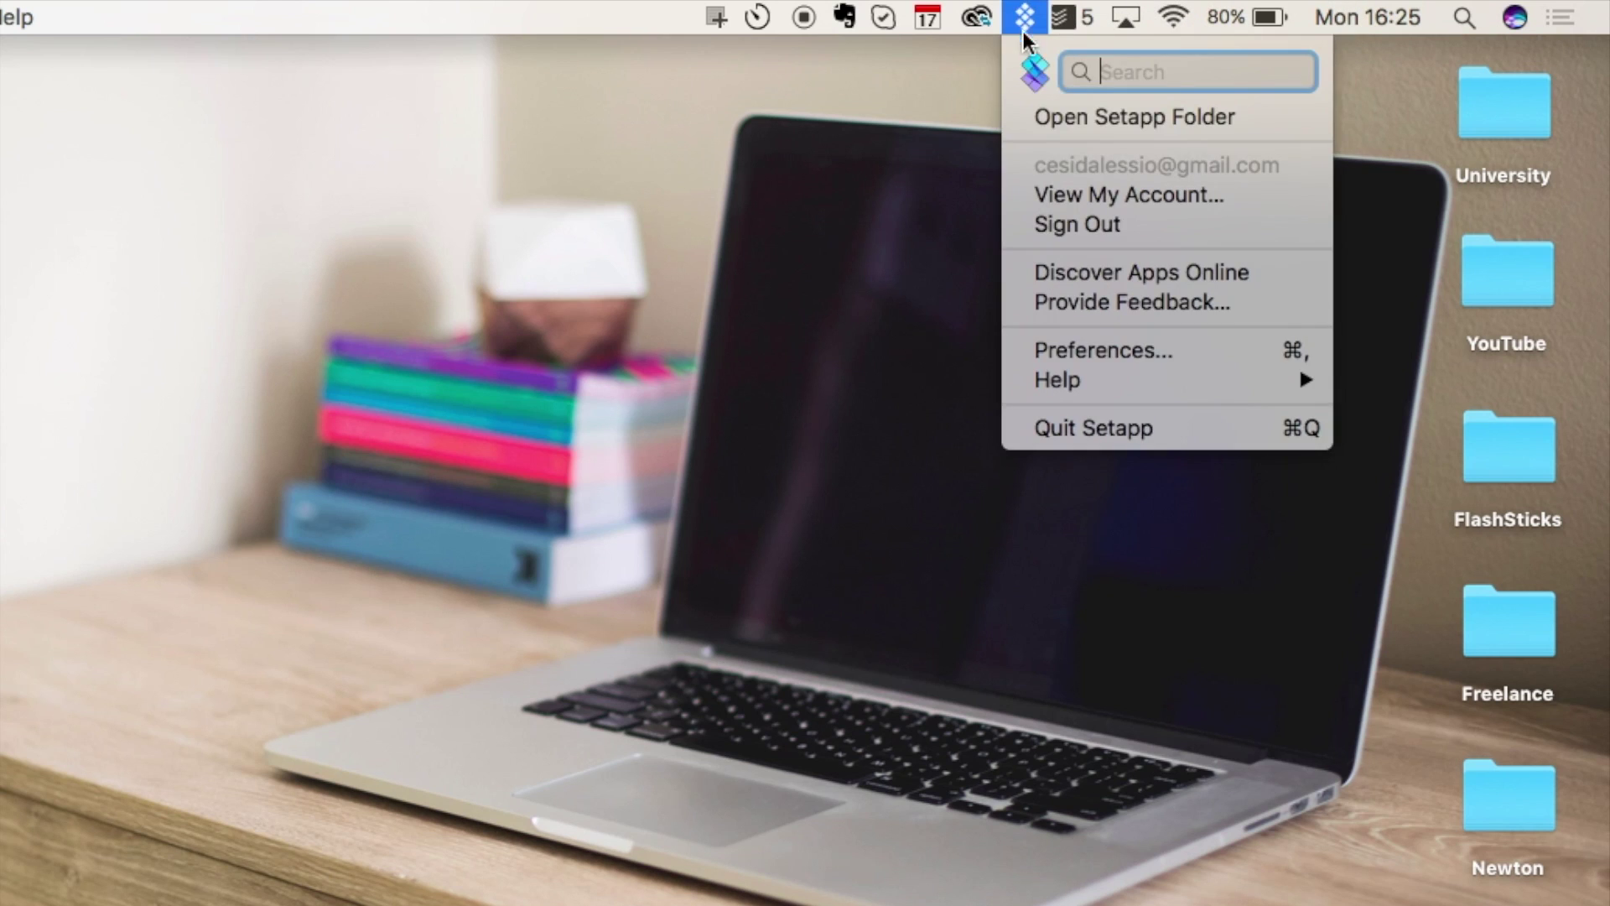
pyautogui.click(1075, 117)
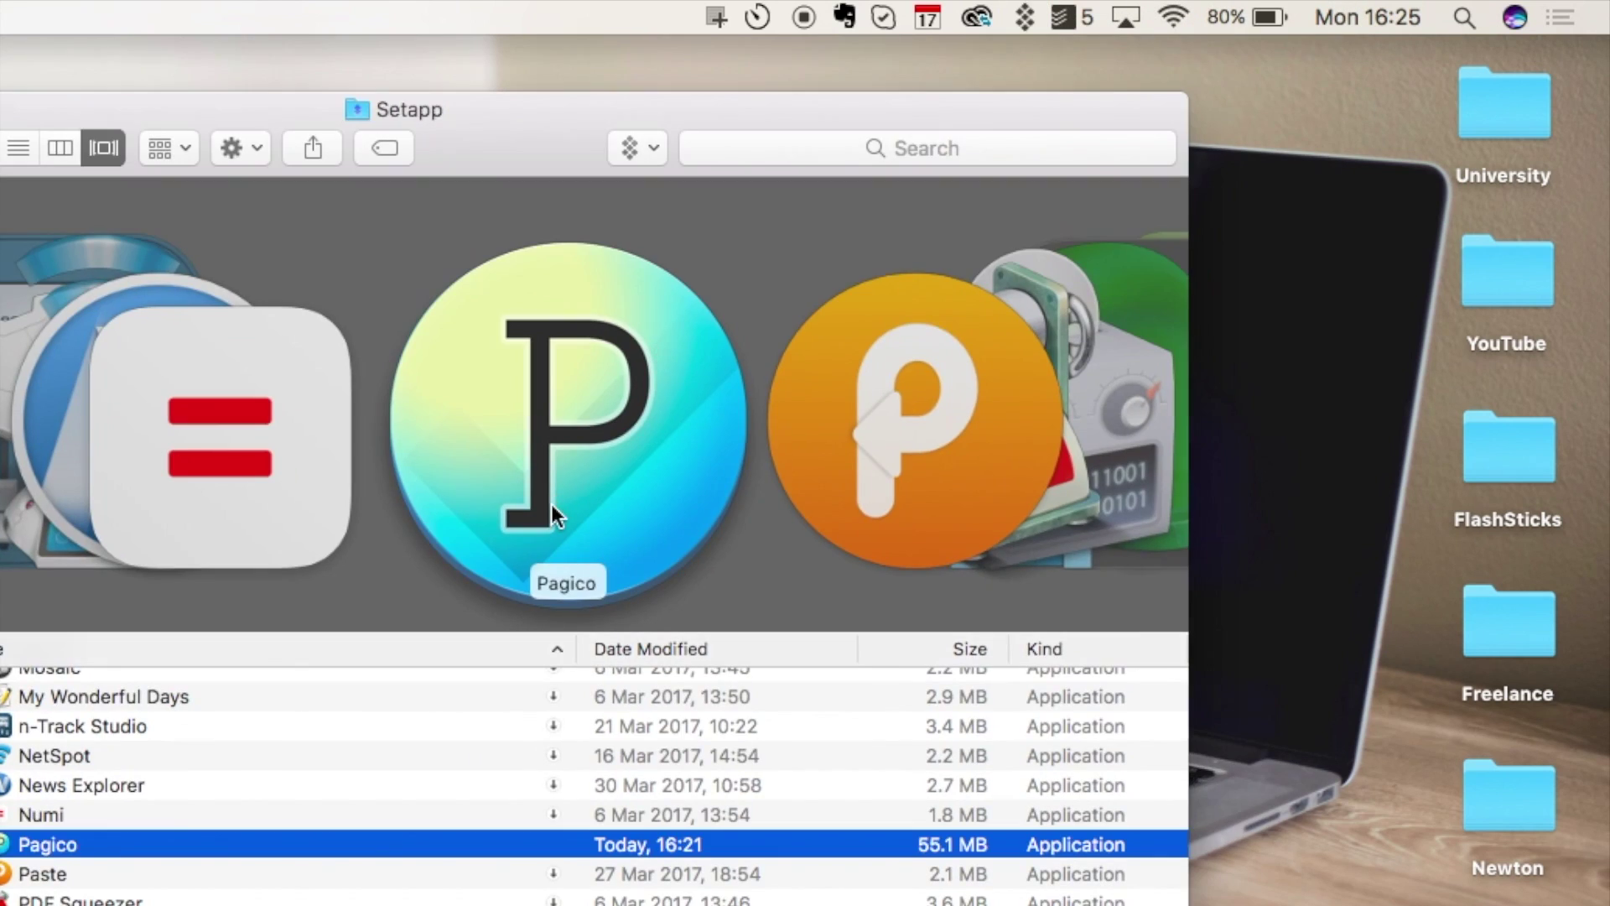
pyautogui.scroll(-5, 381, 844)
pyautogui.scroll(-3, 380, 840)
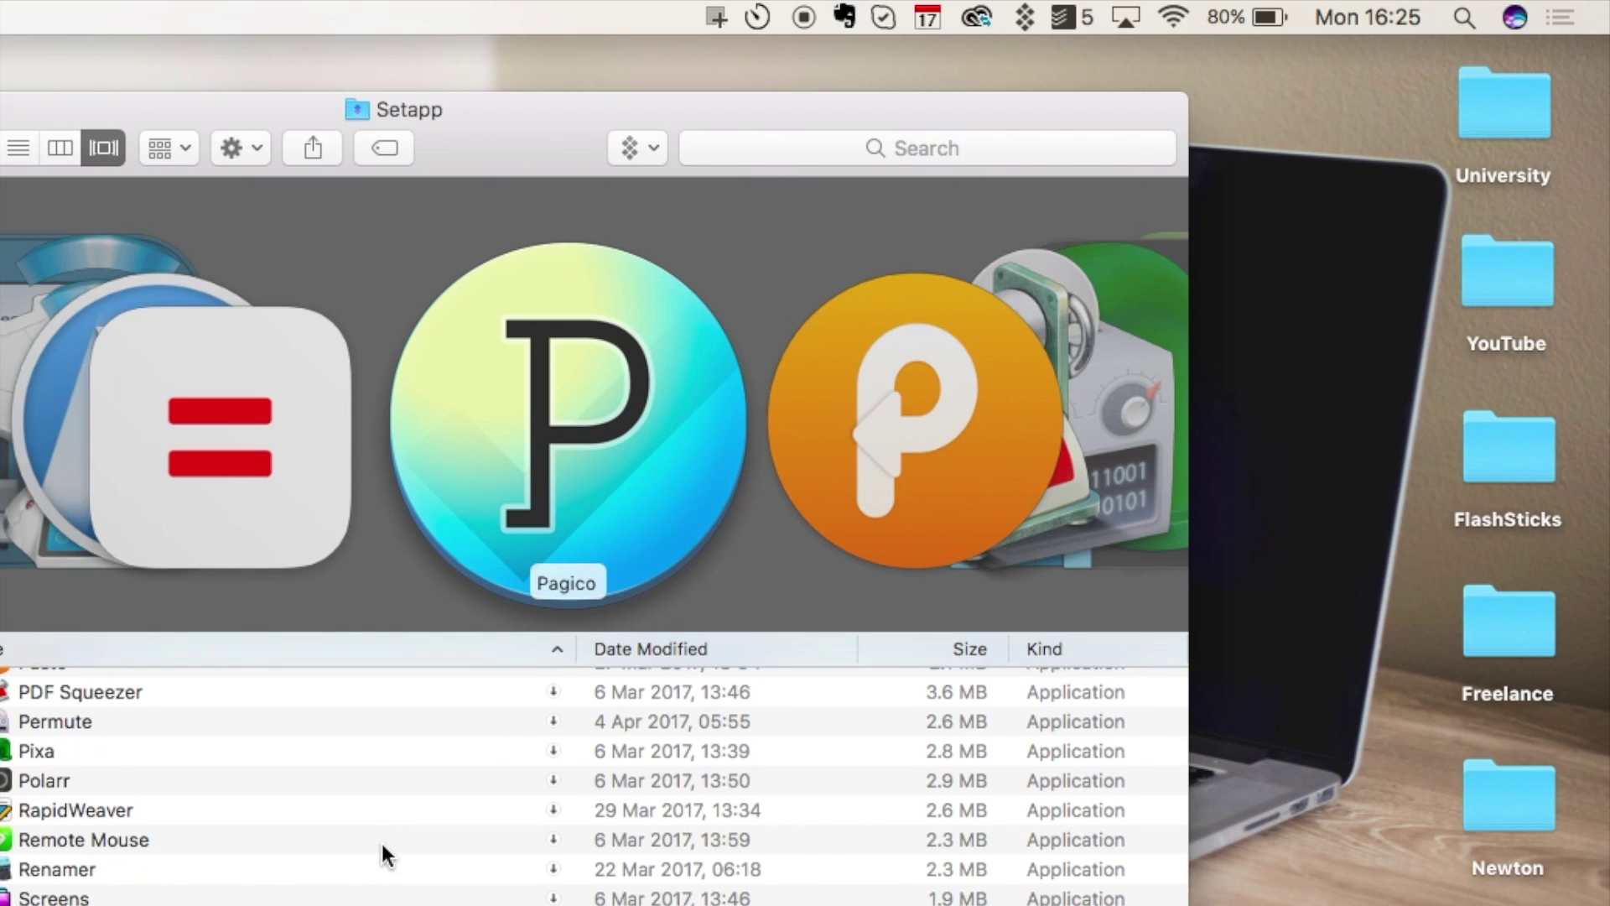
pyautogui.scroll(-2, 381, 854)
pyautogui.scroll(-3, 381, 853)
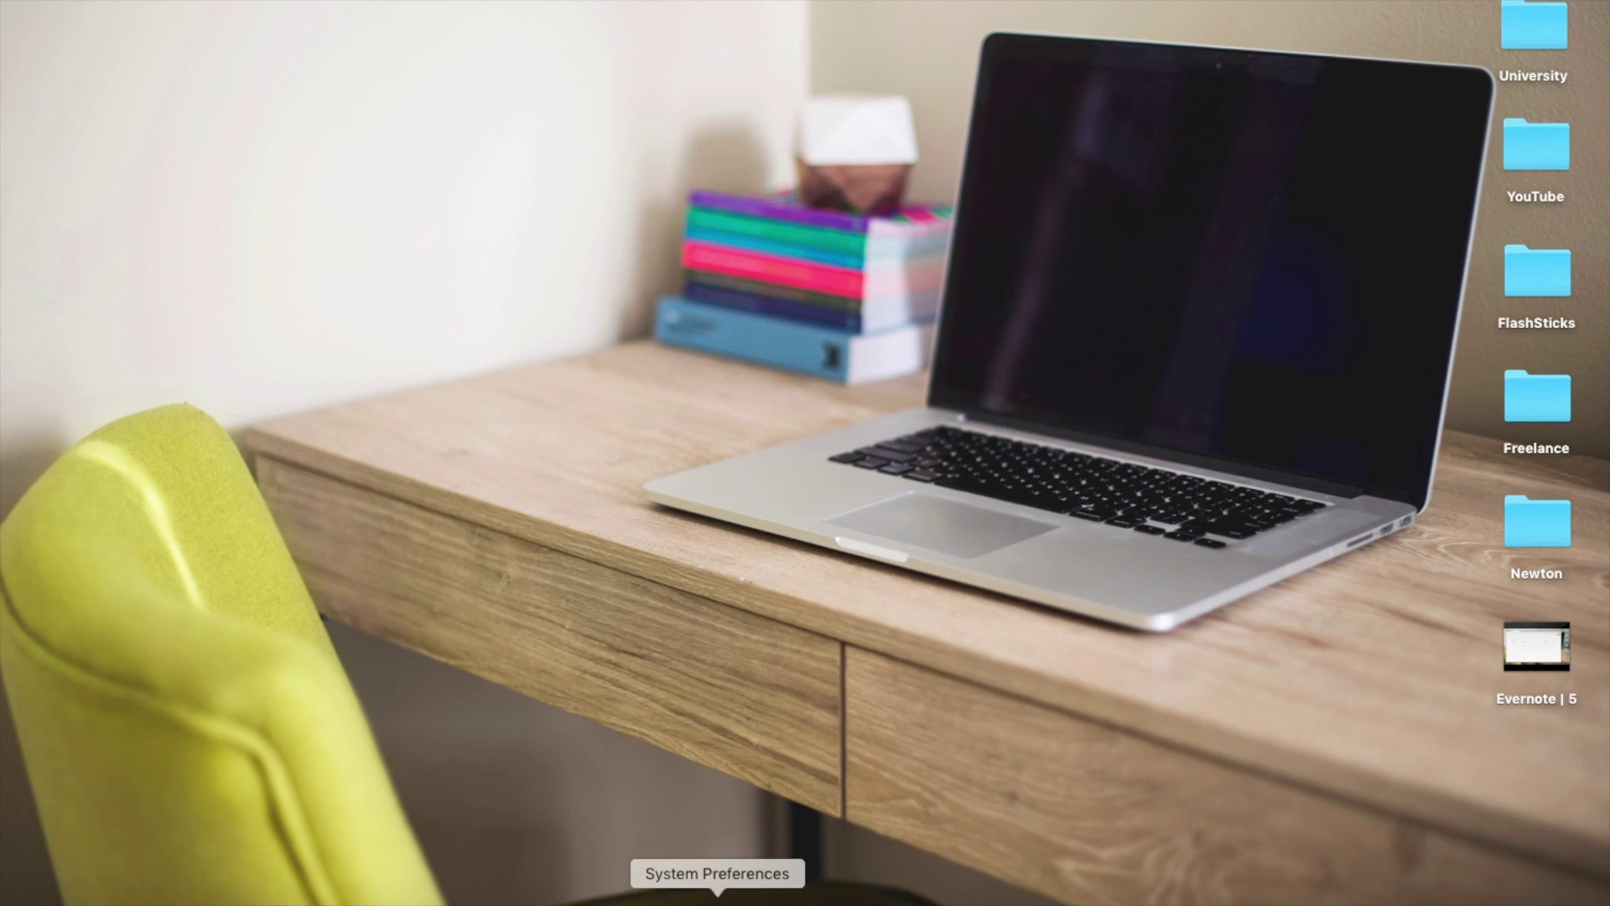
# - Launch Timing from Launchpad, start its first launch, and move its window up-left
pyautogui.press('F4')
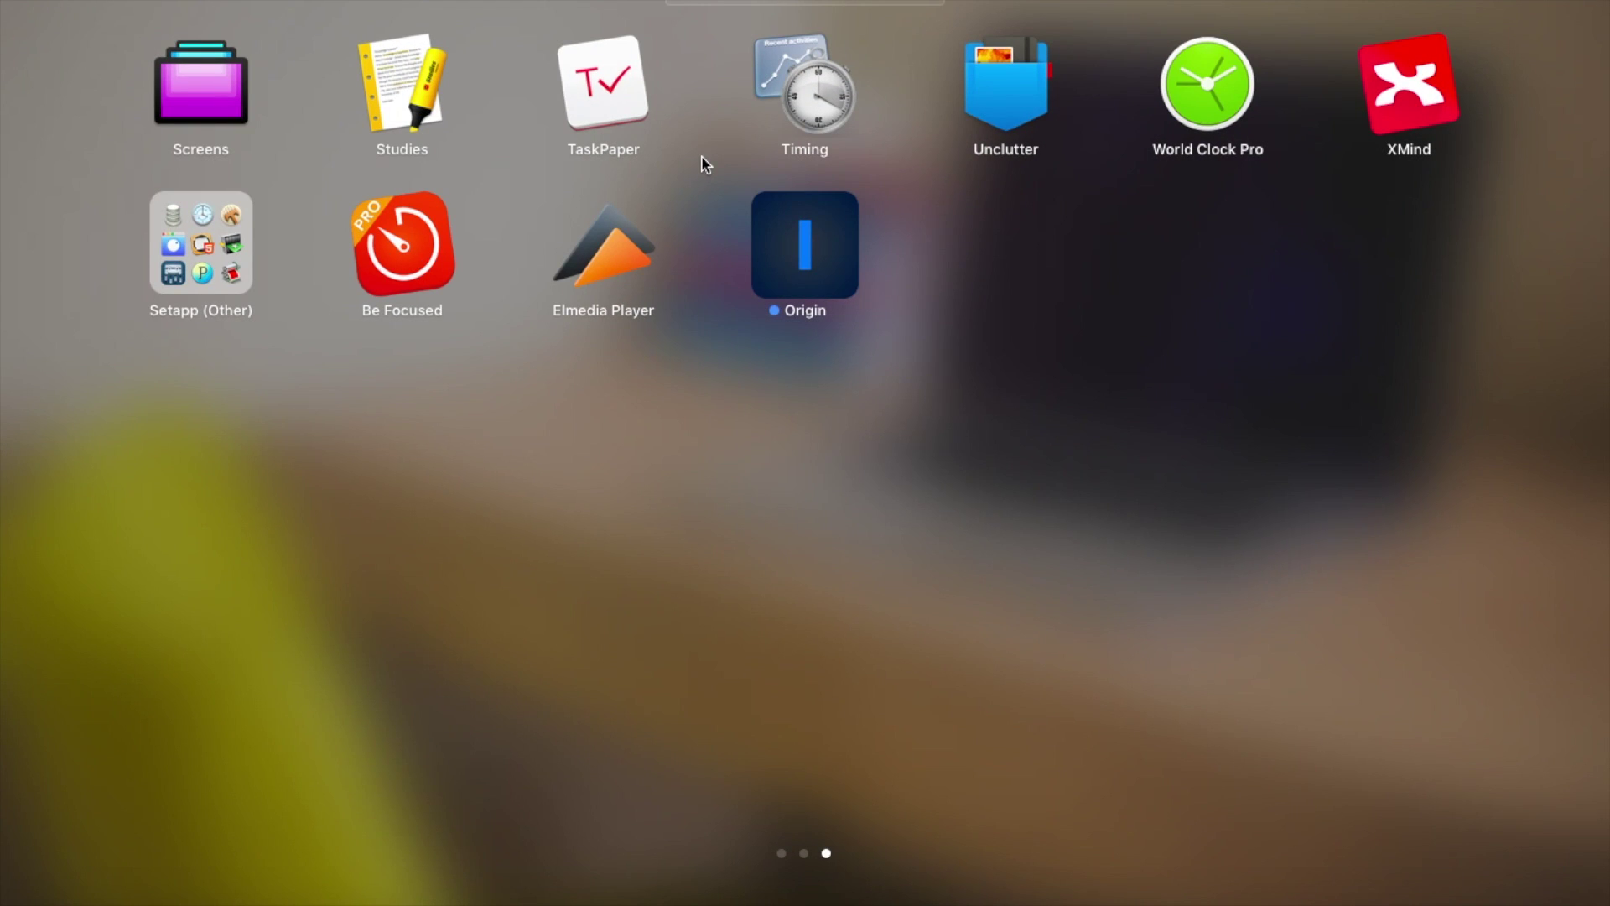
pyautogui.click(701, 155)
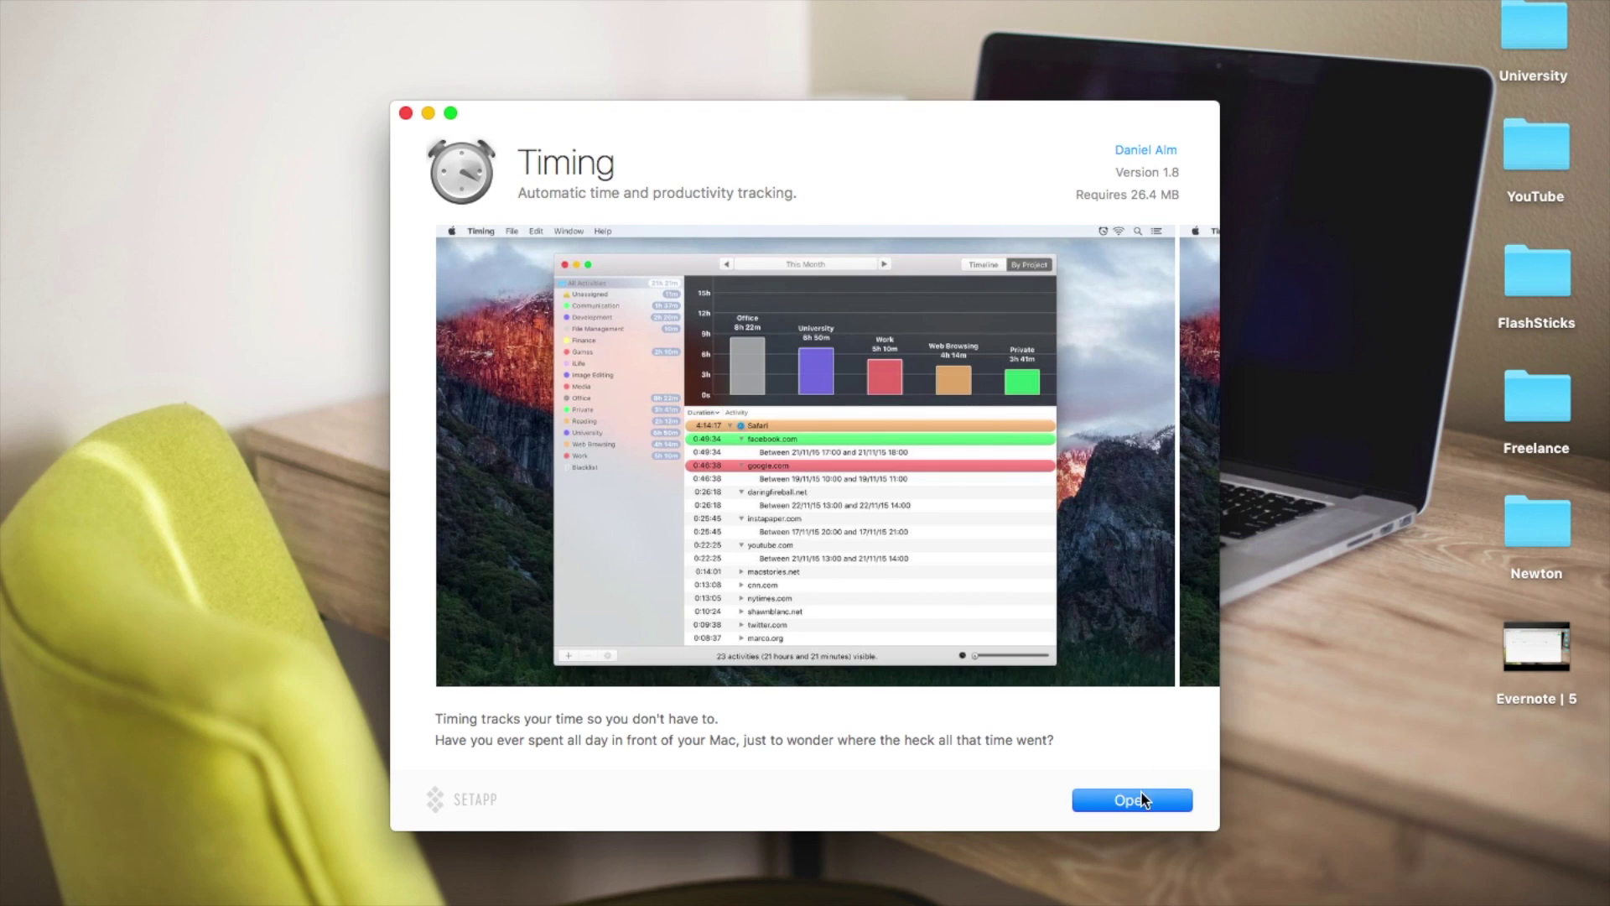
pyautogui.click(1142, 798)
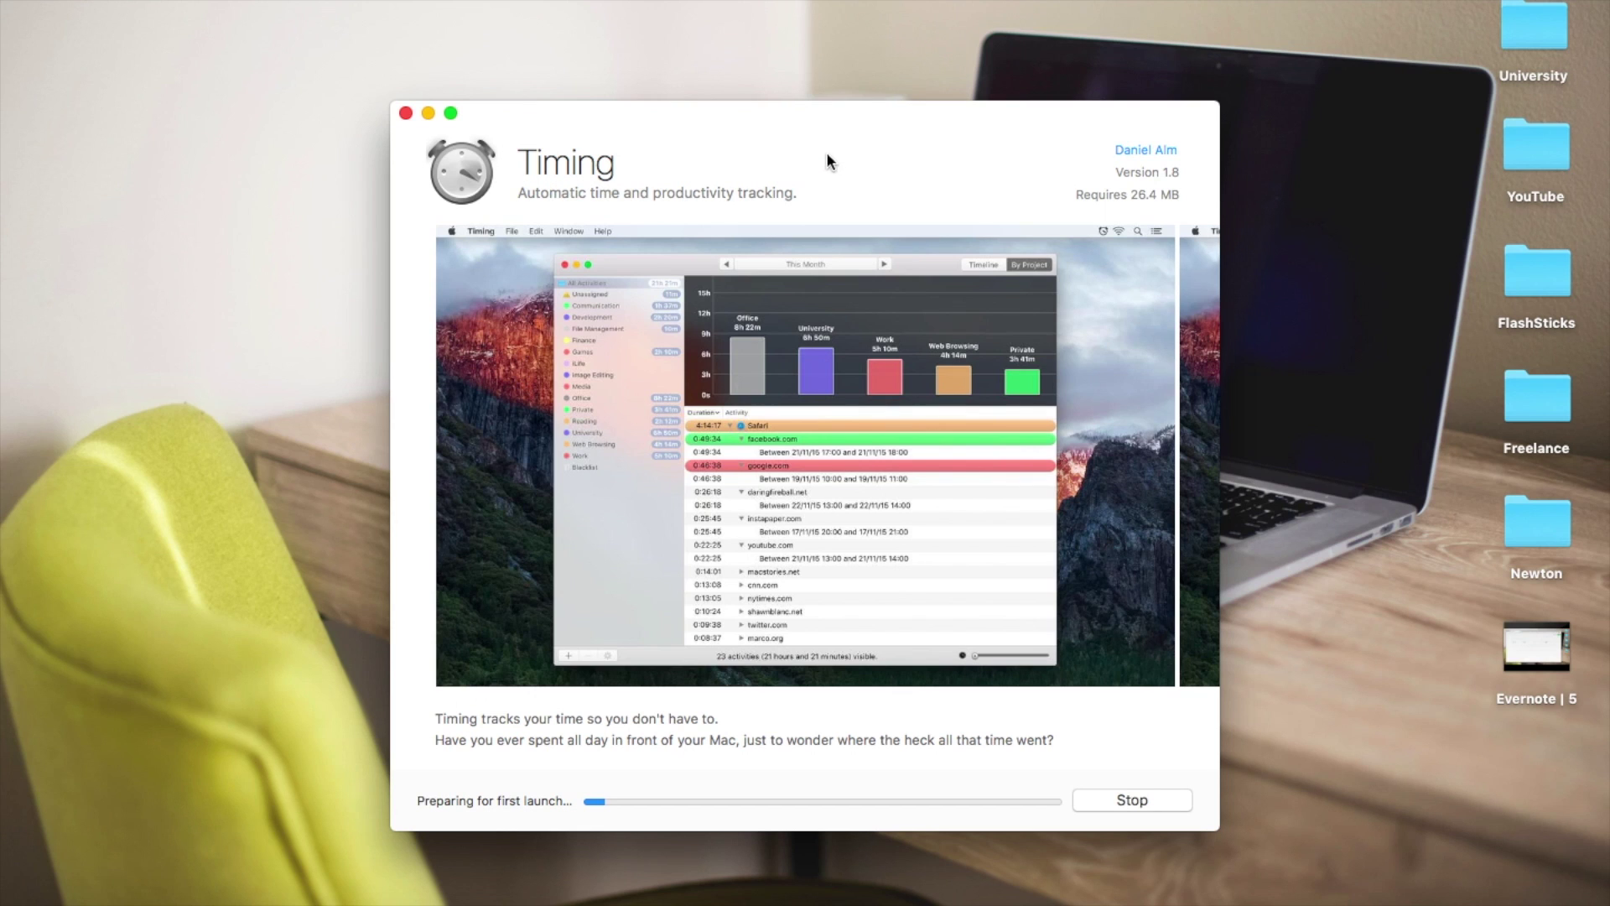
pyautogui.moveTo(827, 152); pyautogui.dragTo(763, 59)
pyautogui.hscroll(5, 871, 357)
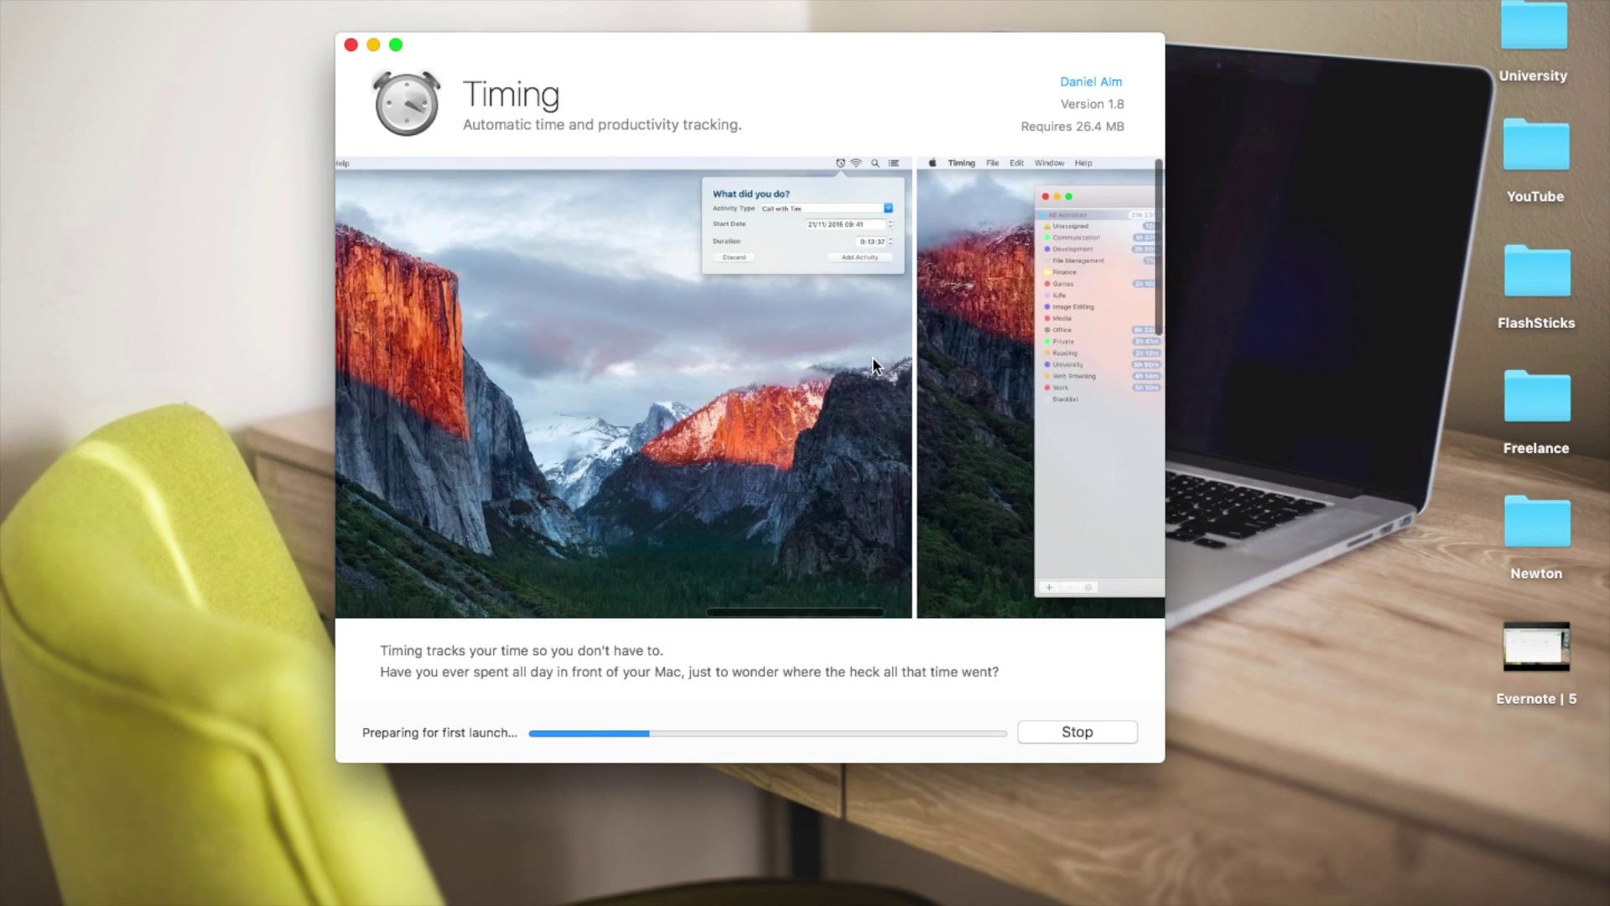
pyautogui.hscroll(5, 872, 355)
pyautogui.hscroll(5, 872, 356)
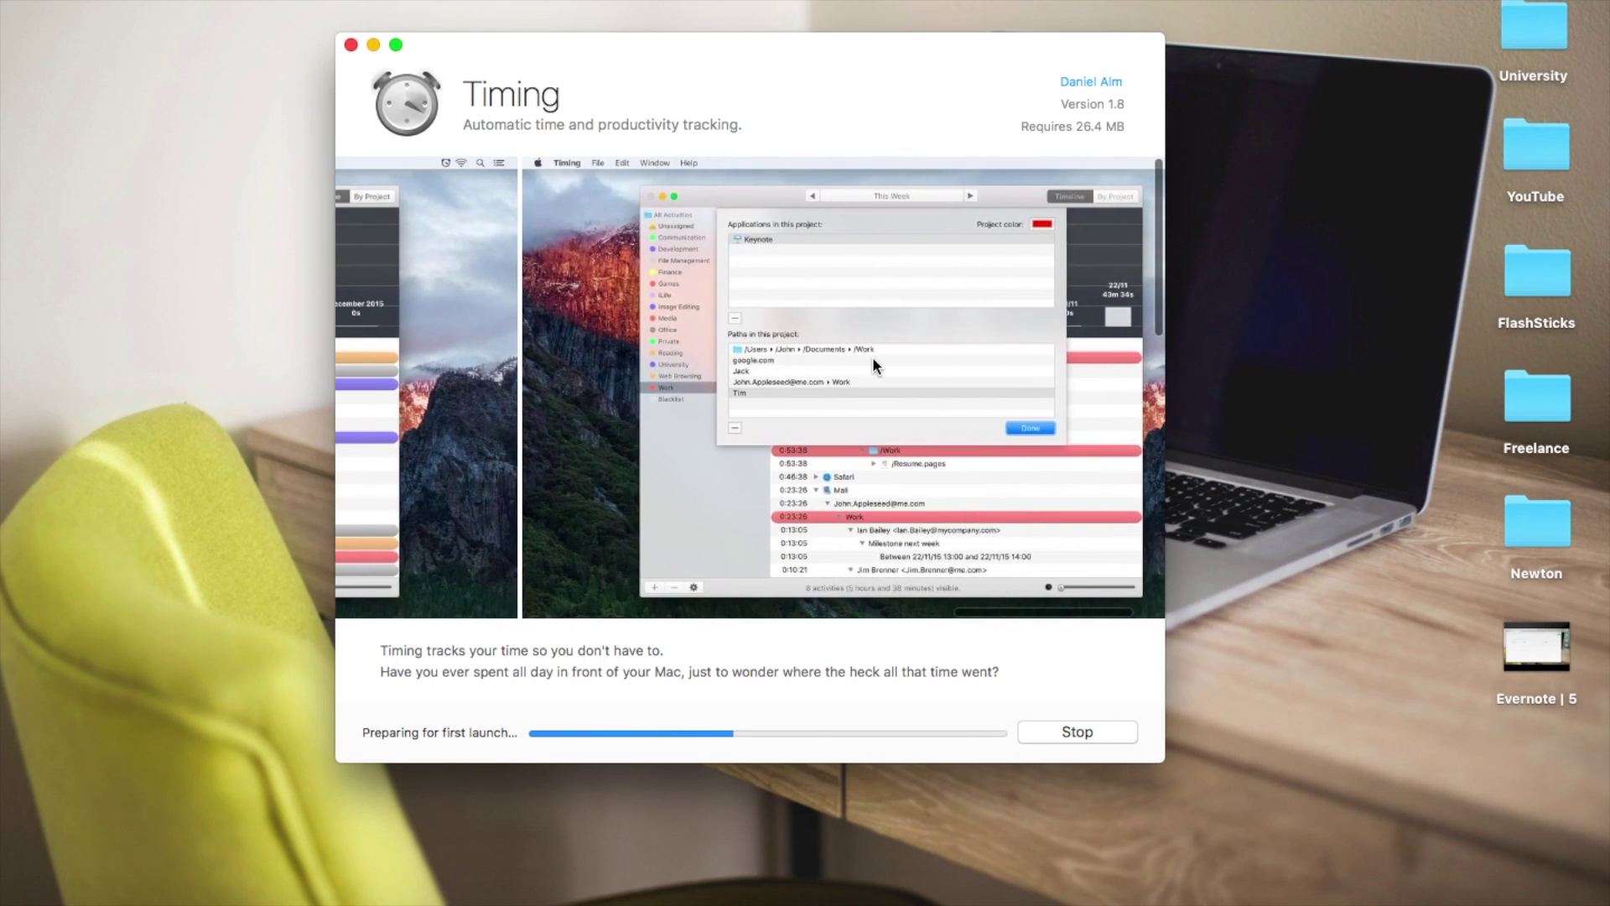